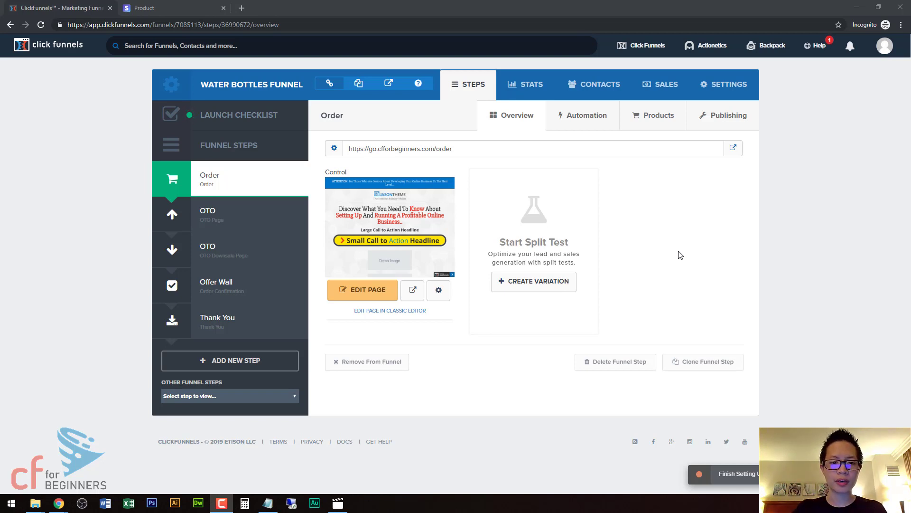
Open the funnel's Order page in the page editor and look through its layout
{"action": "left_click", "coordinate": [365, 290]}
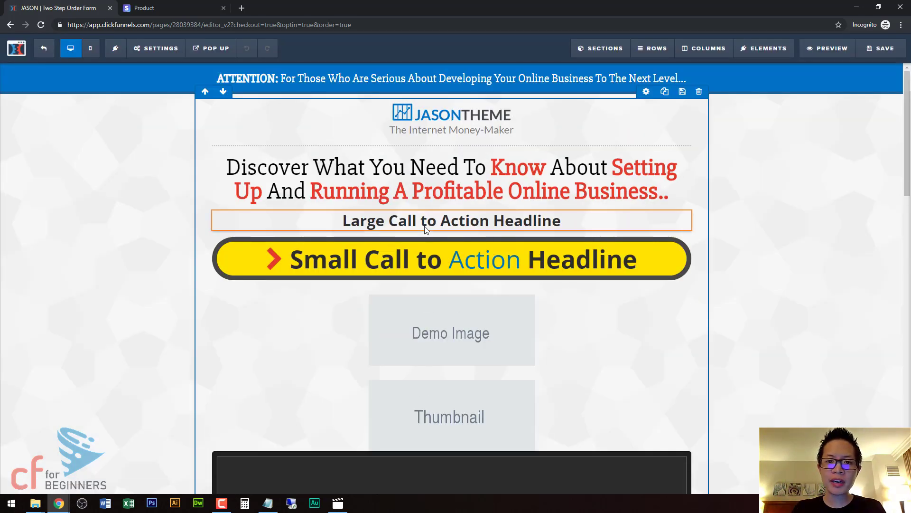
{"action": "scroll", "coordinate": [611, 266], "scroll_direction": "down", "scroll_amount": 7}
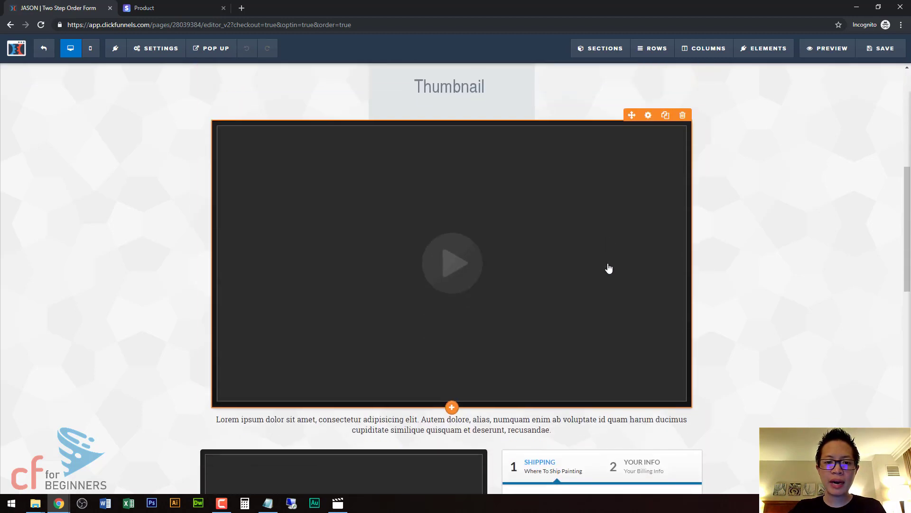
{"action": "scroll", "coordinate": [610, 268], "scroll_direction": "down", "scroll_amount": 3}
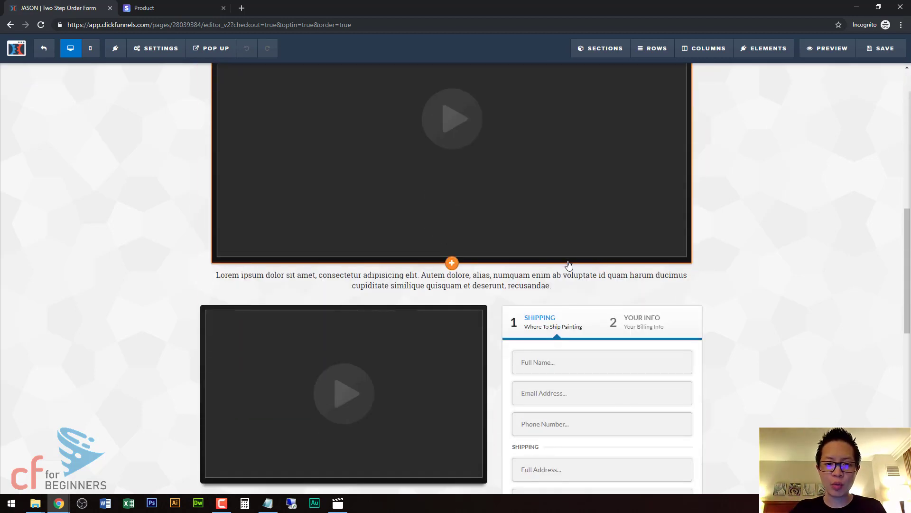
{"action": "scroll", "coordinate": [565, 264], "scroll_direction": "down", "scroll_amount": 4}
{"action": "scroll", "coordinate": [560, 264], "scroll_direction": "up", "scroll_amount": 15}
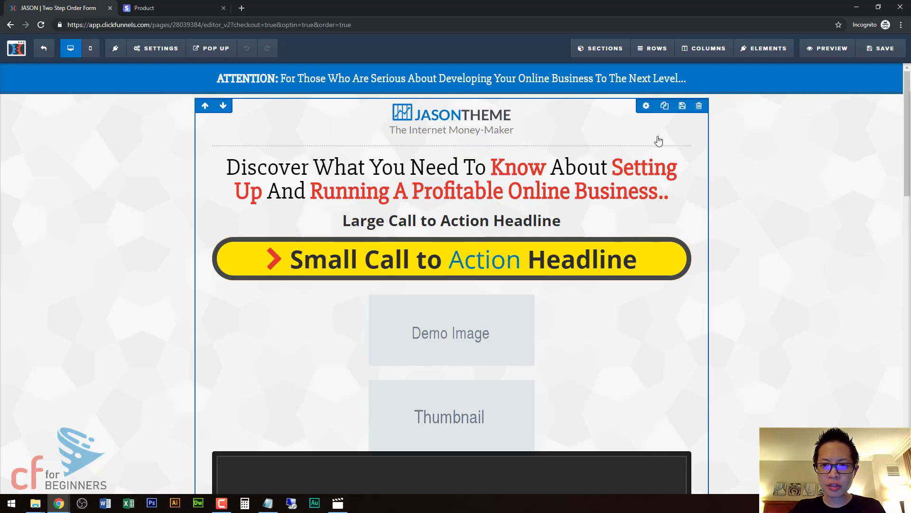
{"action": "scroll", "coordinate": [696, 124], "scroll_direction": "down", "scroll_amount": 13}
{"action": "scroll", "coordinate": [689, 154], "scroll_direction": "up", "scroll_amount": 7}
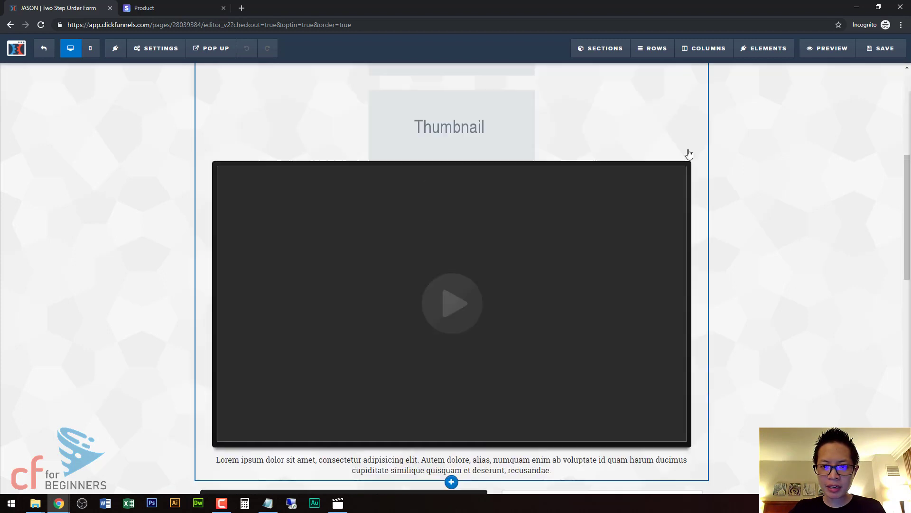
{"action": "scroll", "coordinate": [690, 154], "scroll_direction": "up", "scroll_amount": 6}
Delete the headline and demo image section below the attention bar, and the video above "Winners Never Quit, Quitters Never Win"
{"action": "left_click", "coordinate": [701, 102]}
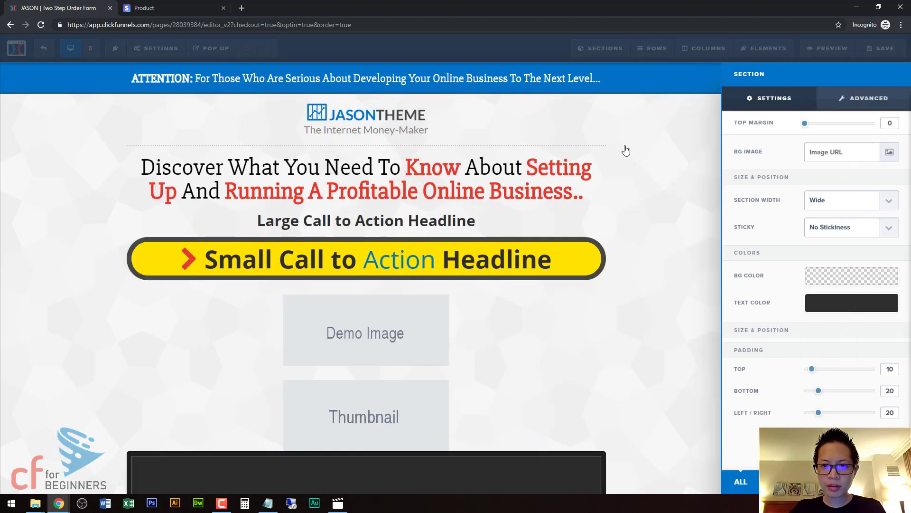
{"action": "left_click", "coordinate": [626, 150]}
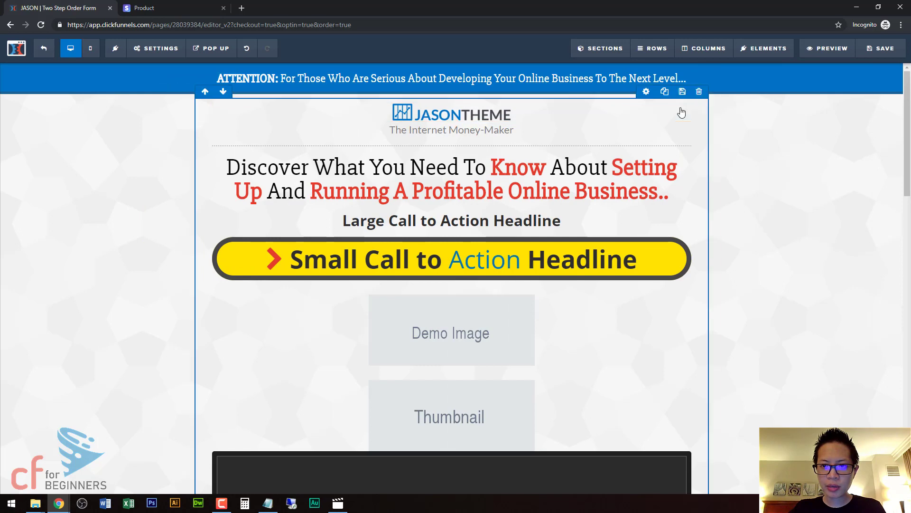
{"action": "left_click", "coordinate": [699, 92]}
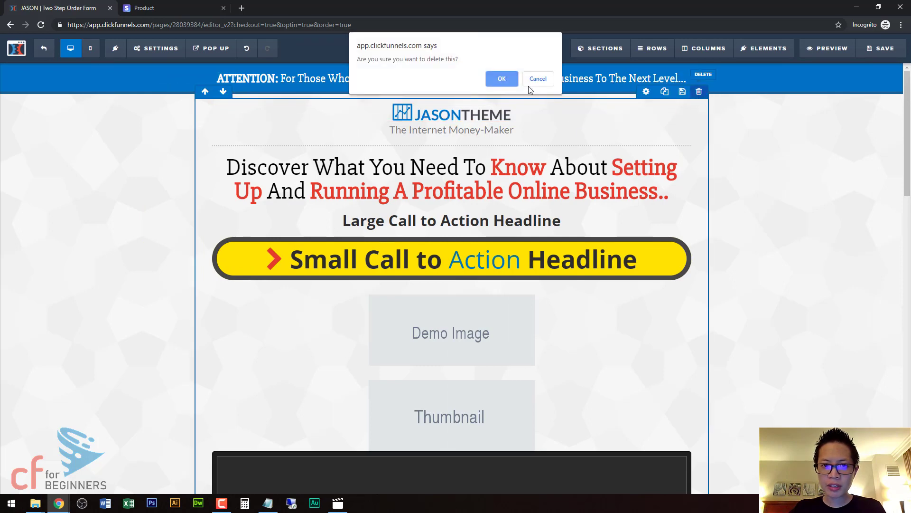
{"action": "left_click", "coordinate": [501, 78]}
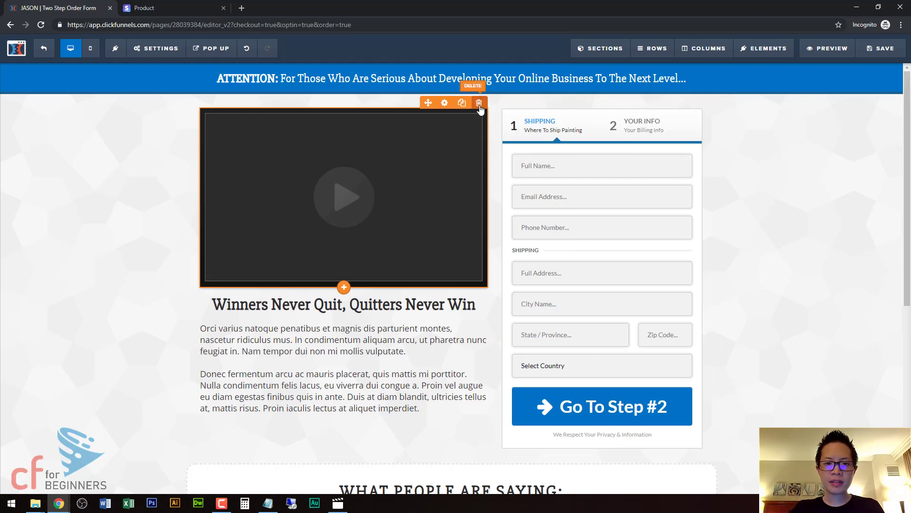
{"action": "left_click", "coordinate": [480, 103]}
{"action": "left_click", "coordinate": [503, 75]}
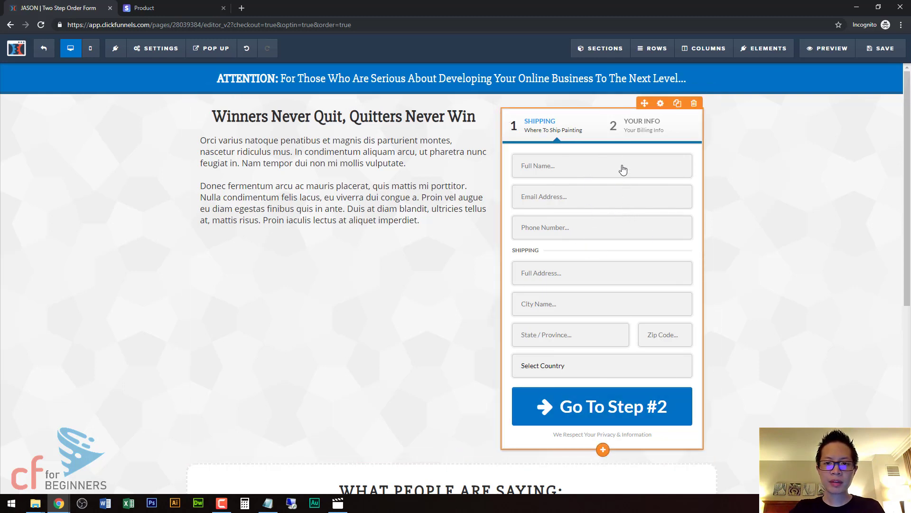
Hide the two-step order form's Step #2 settings and preview Step #2, returning to the Step #1 preview
{"action": "left_click", "coordinate": [629, 143]}
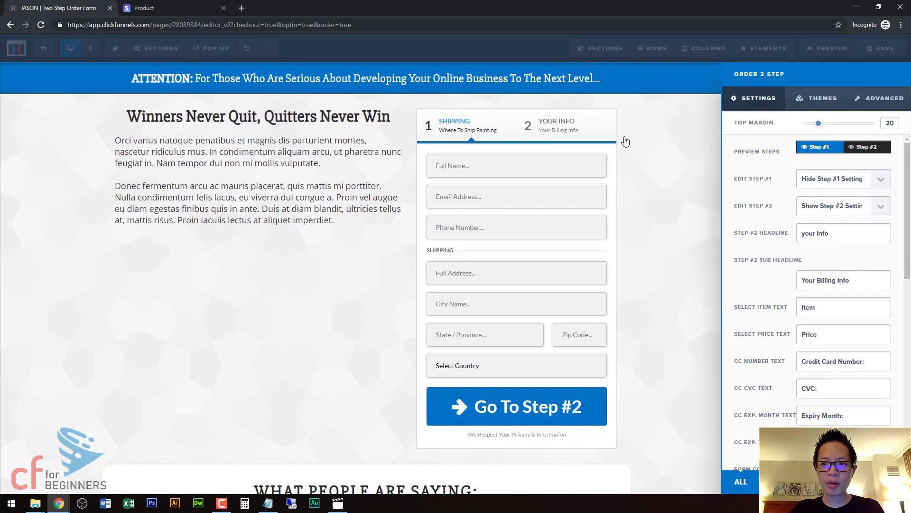
{"action": "left_click", "coordinate": [880, 209]}
{"action": "left_click", "coordinate": [858, 221]}
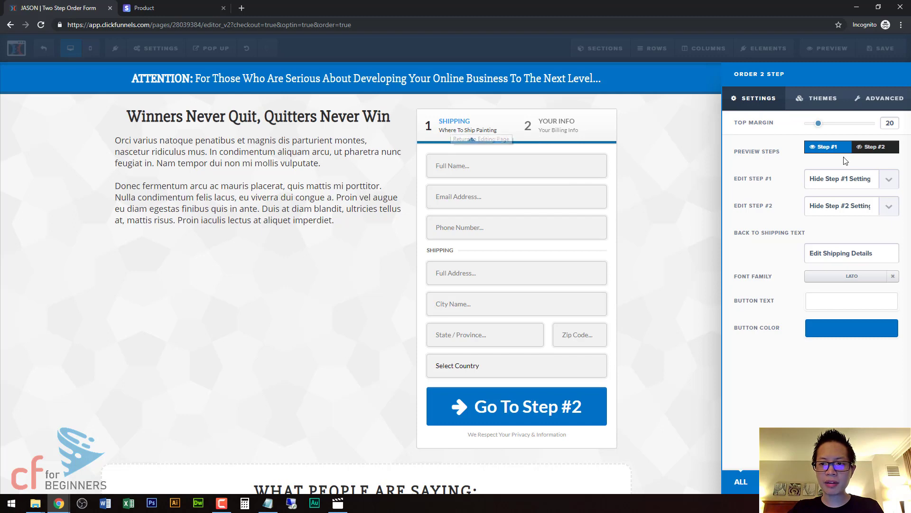
{"action": "left_click", "coordinate": [877, 148]}
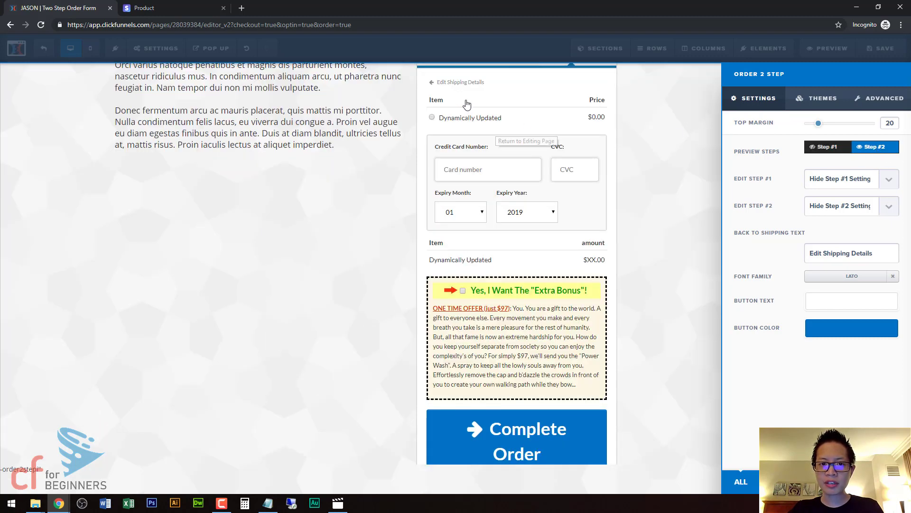
{"action": "left_click", "coordinate": [824, 148]}
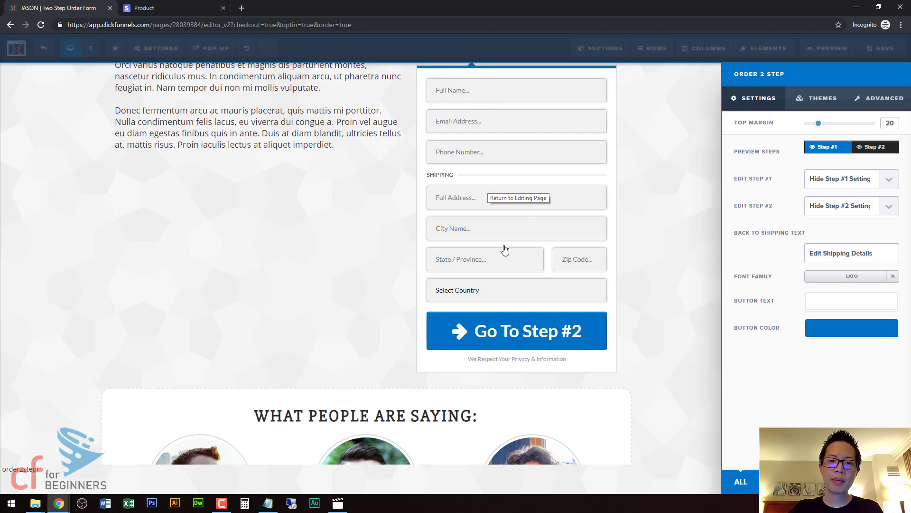
Show the order form's Step #1 and Step #2 settings, look through their fields, and hide both groups again
{"action": "left_click", "coordinate": [892, 203]}
{"action": "left_click", "coordinate": [852, 228]}
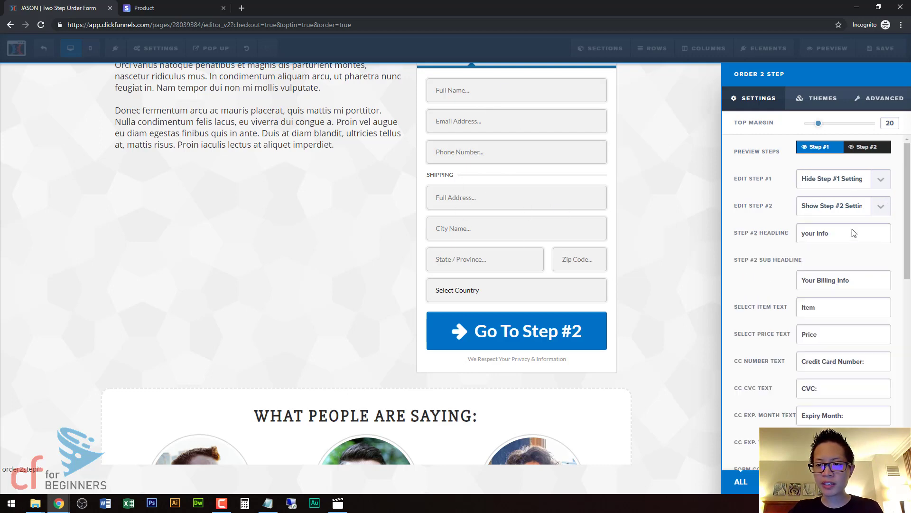
{"action": "left_click", "coordinate": [883, 186]}
{"action": "left_click", "coordinate": [865, 201]}
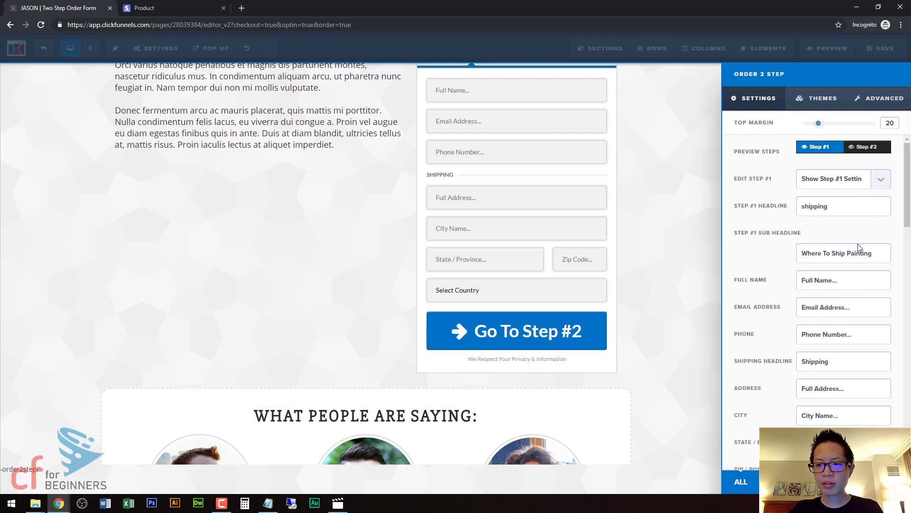
{"action": "scroll", "coordinate": [858, 247], "scroll_direction": "down", "scroll_amount": 10}
{"action": "scroll", "coordinate": [886, 286], "scroll_direction": "up", "scroll_amount": 4}
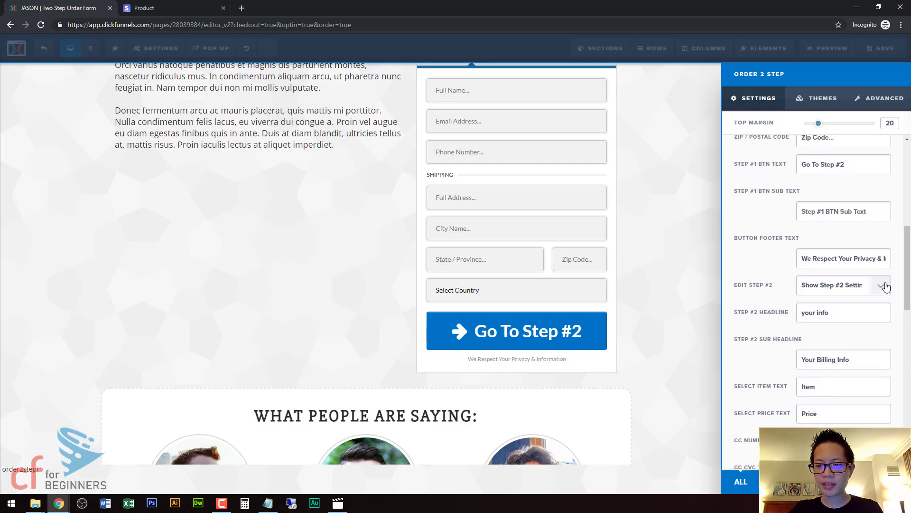
{"action": "left_click", "coordinate": [886, 287]}
{"action": "left_click", "coordinate": [850, 308]}
{"action": "scroll", "coordinate": [878, 232], "scroll_direction": "up", "scroll_amount": 5}
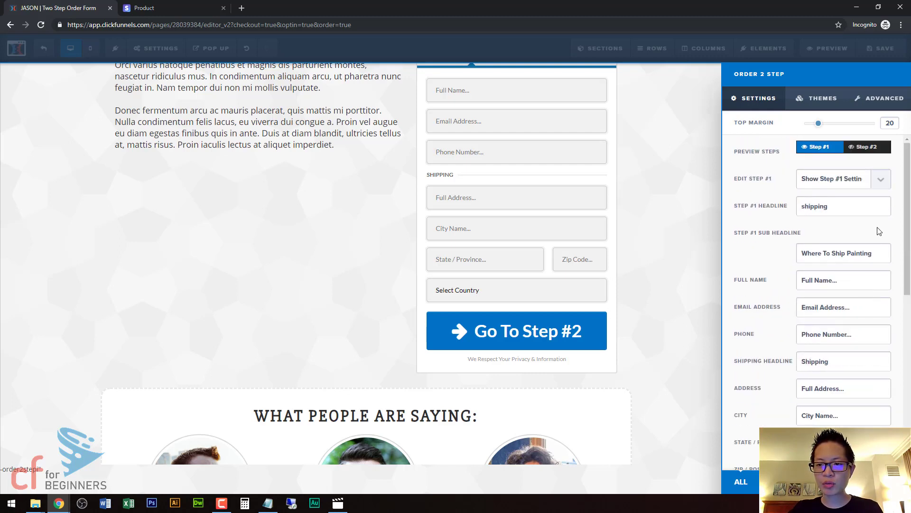
{"action": "left_click", "coordinate": [881, 188]}
{"action": "left_click", "coordinate": [851, 195]}
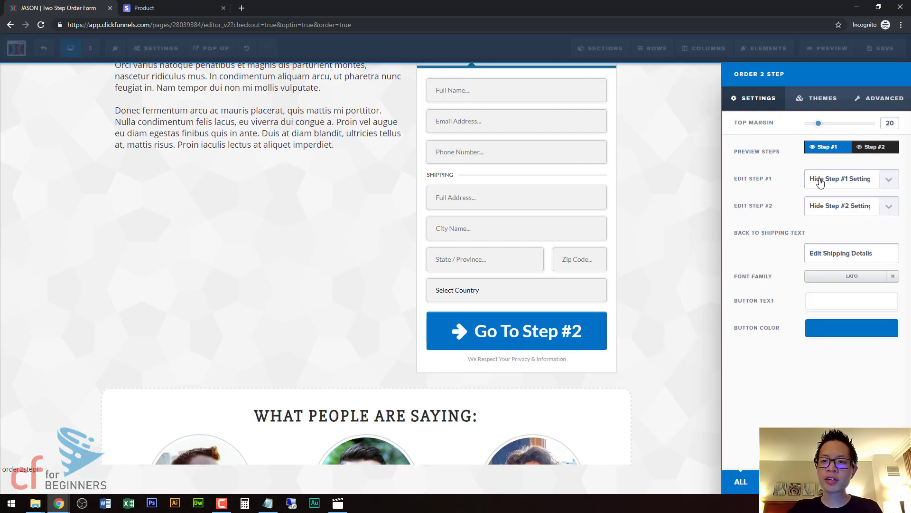
Show the Step #1 settings of the two-step order form
{"action": "left_click", "coordinate": [884, 180]}
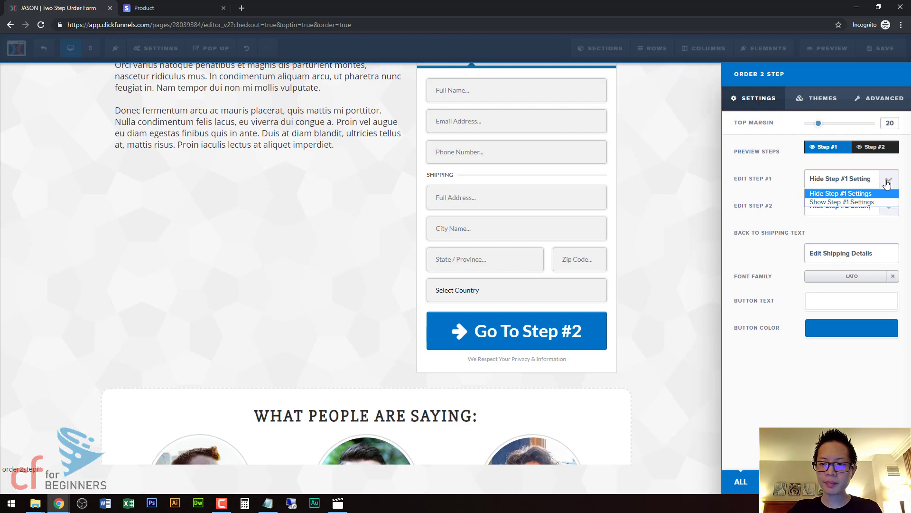
{"action": "left_click", "coordinate": [853, 202]}
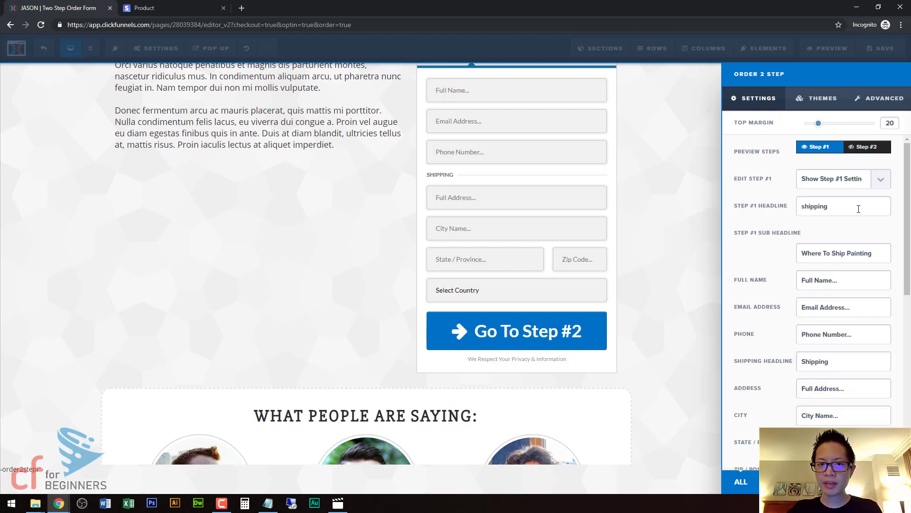
{"action": "left_click", "coordinate": [663, 207]}
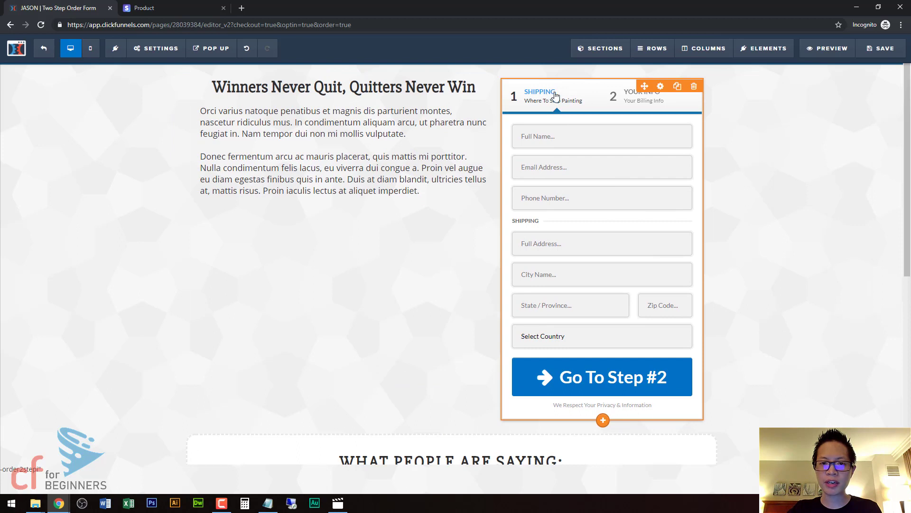
{"action": "left_click", "coordinate": [555, 95]}
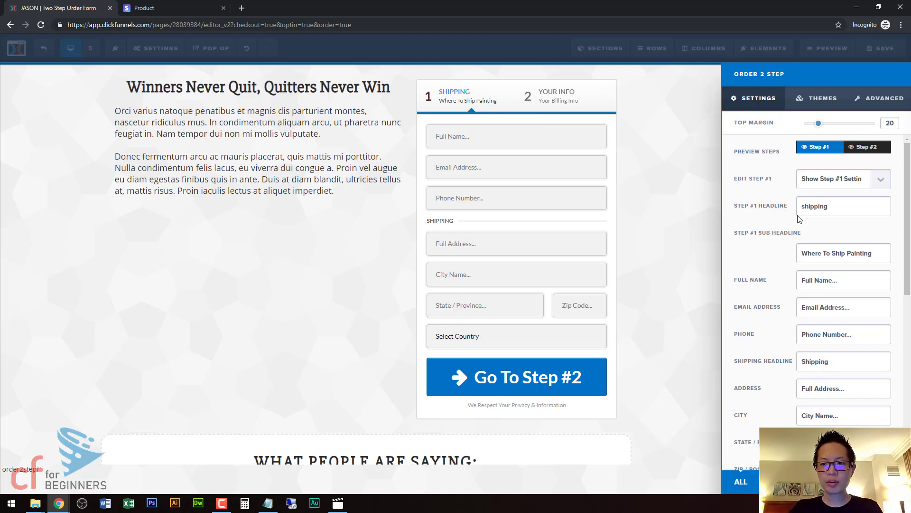
Set the Step #1 sub headline to "Where To Ship..." and the name and email placeholders to "Full Name" and "Email Address"
{"action": "type", "text": "kdf"}
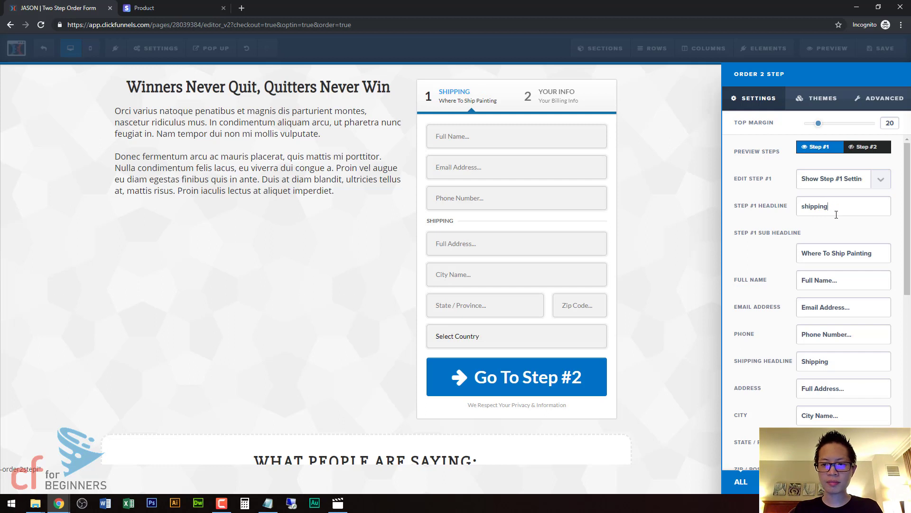
{"action": "double_click", "coordinate": [868, 253]}
{"action": "key", "text": "BackSpace"}
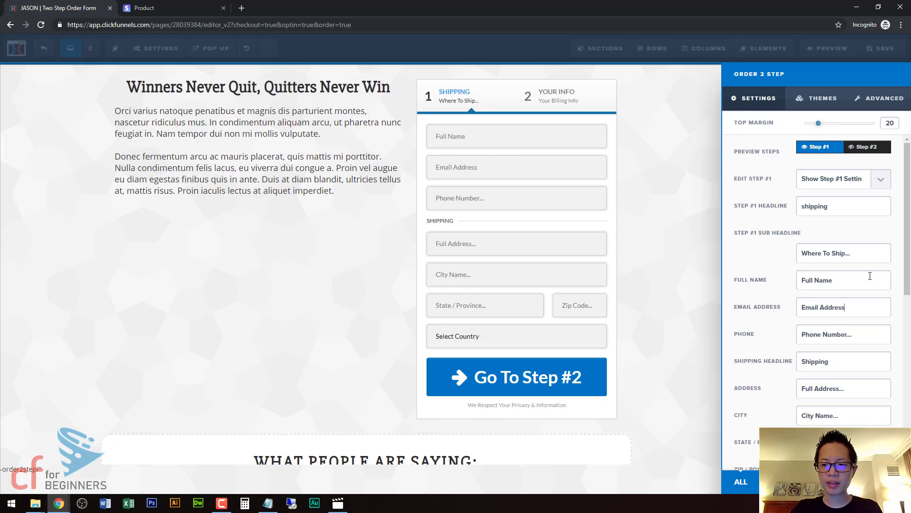
Set the order form's Step #1 button text to "YES! Send Me The Product!"
{"action": "scroll", "coordinate": [870, 279], "scroll_direction": "down", "scroll_amount": 2}
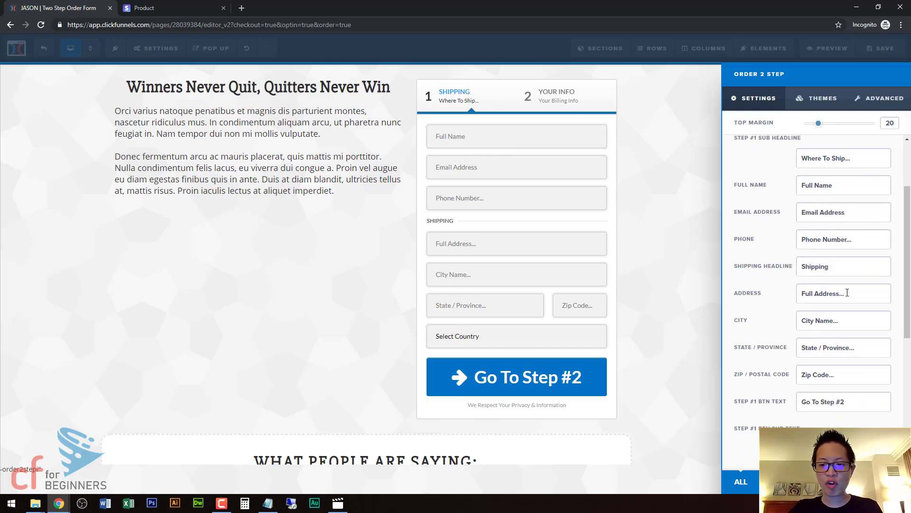
{"action": "scroll", "coordinate": [847, 293], "scroll_direction": "down", "scroll_amount": 2}
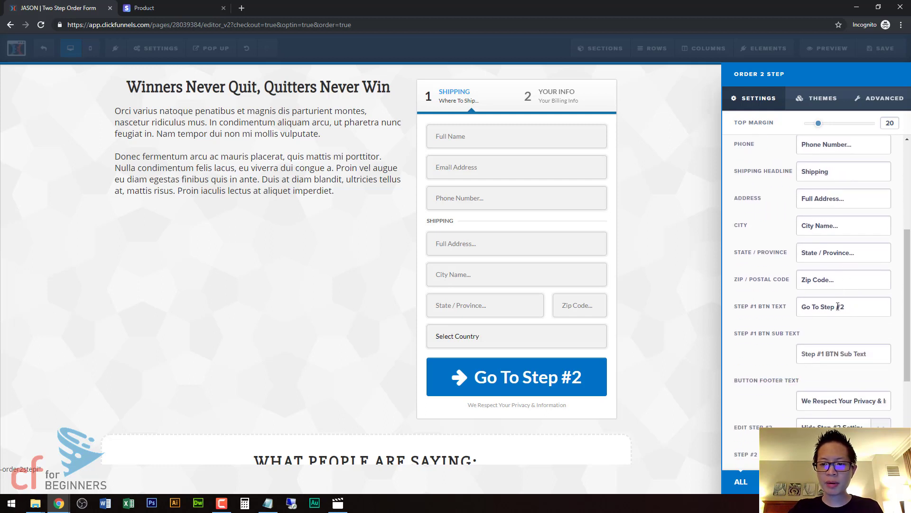
{"action": "triple_click", "coordinate": [838, 307]}
{"action": "type", "text": "YES"}
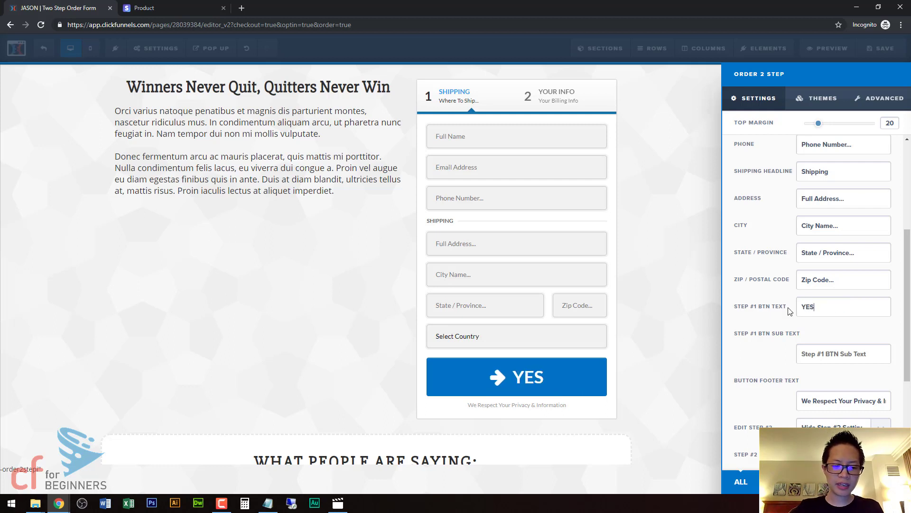
{"action": "type", "text": "! Send me"}
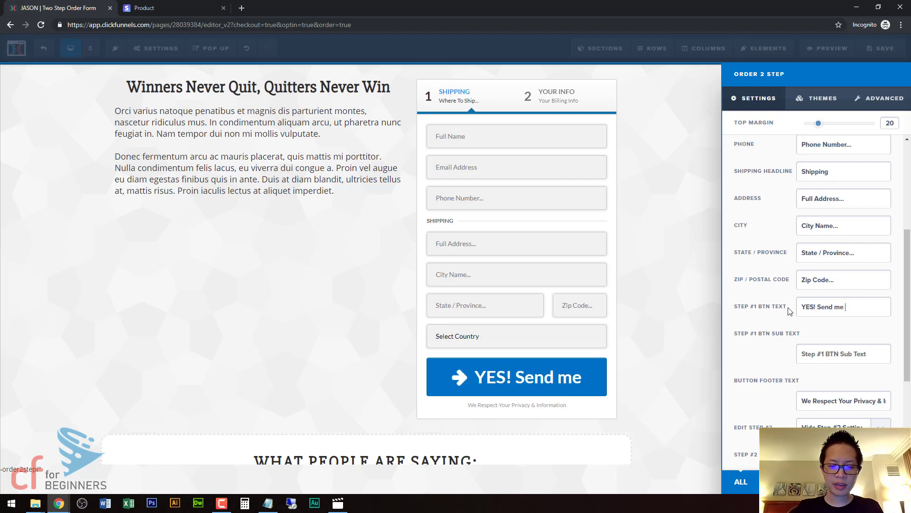
{"action": "key", "text": "BackSpace"}
{"action": "key", "text": "BackSpace"}
{"action": "key", "text": "BackSpace"}
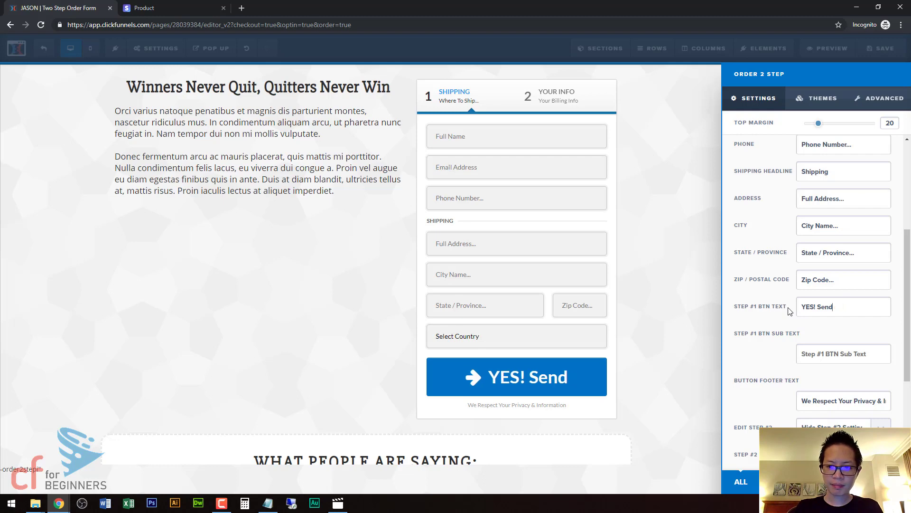
{"action": "type", "text": "Me T"}
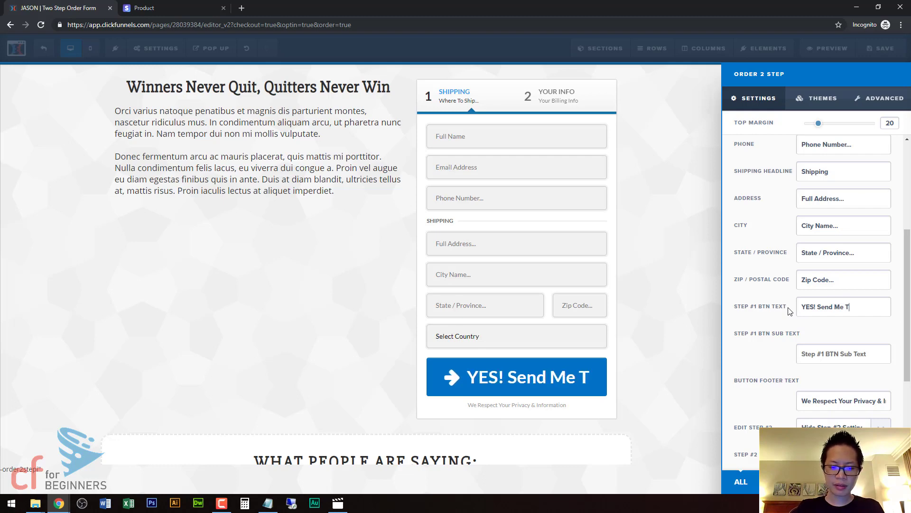
{"action": "type", "text": "he Product!"}
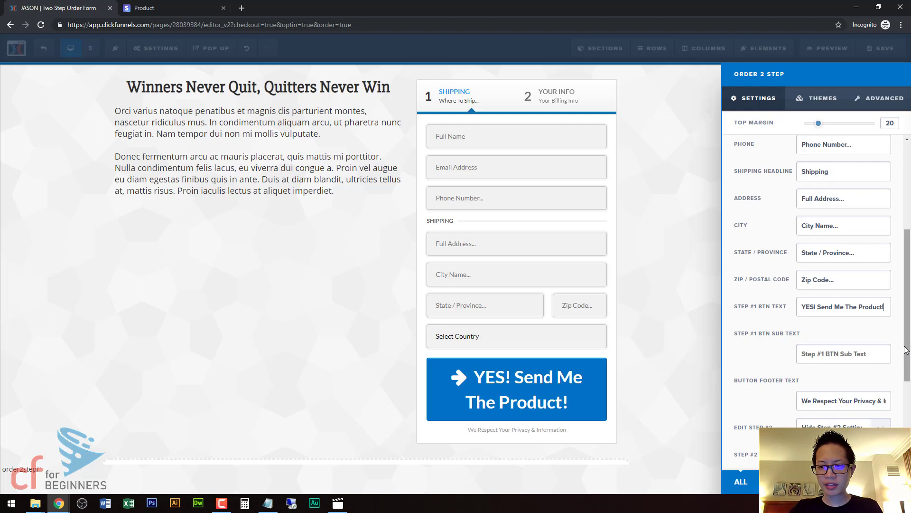
Check the remaining order form settings and open the form's advanced style options
{"action": "left_click_drag", "start_coordinate": [905, 350], "coordinate": [906, 432]}
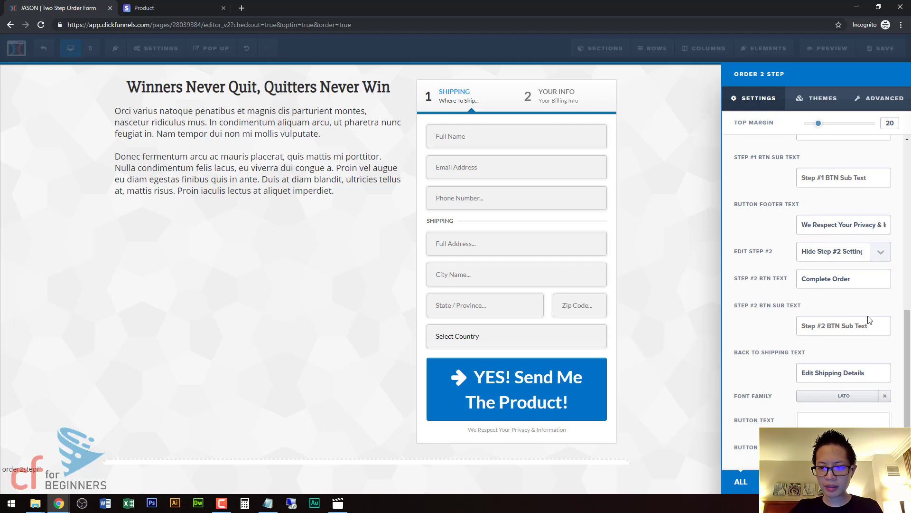
{"action": "scroll", "coordinate": [876, 346], "scroll_direction": "up", "scroll_amount": 2}
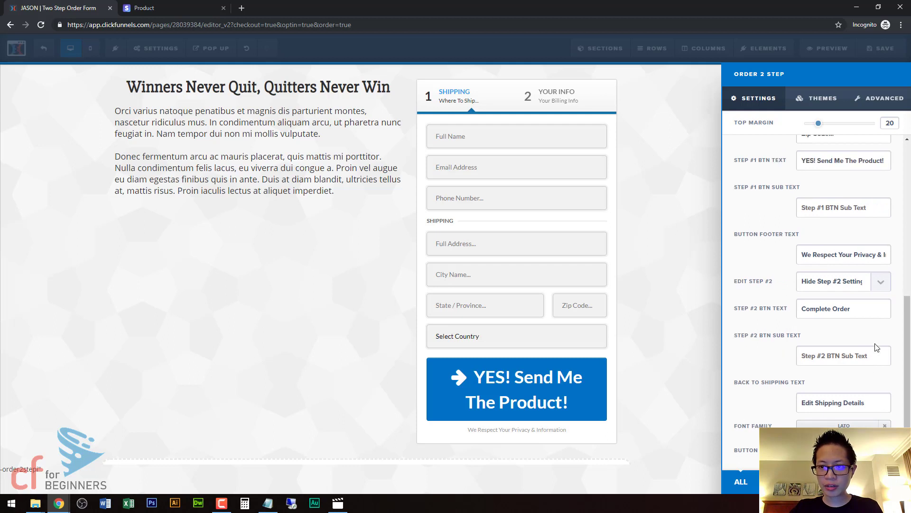
{"action": "left_click", "coordinate": [878, 102]}
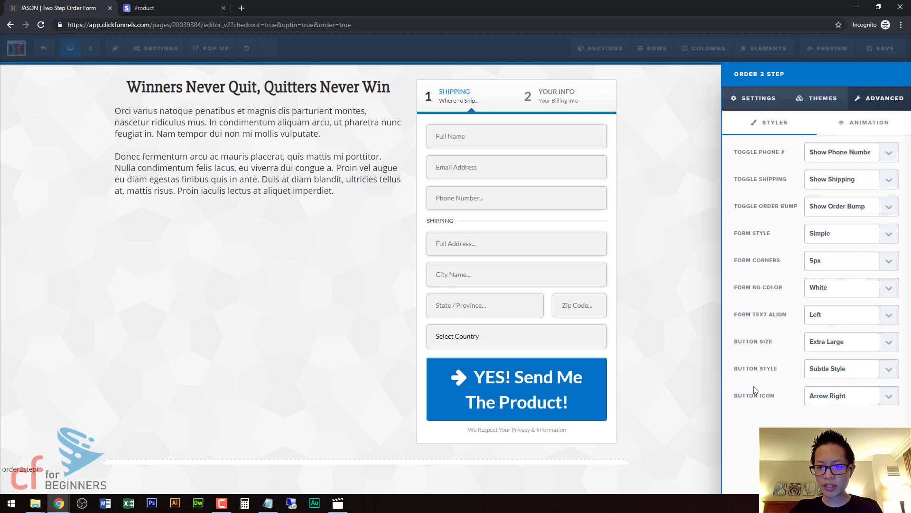
Set the order form's button size to Medium and its button icon to No Icon
{"action": "left_click", "coordinate": [837, 345]}
{"action": "left_click", "coordinate": [830, 374]}
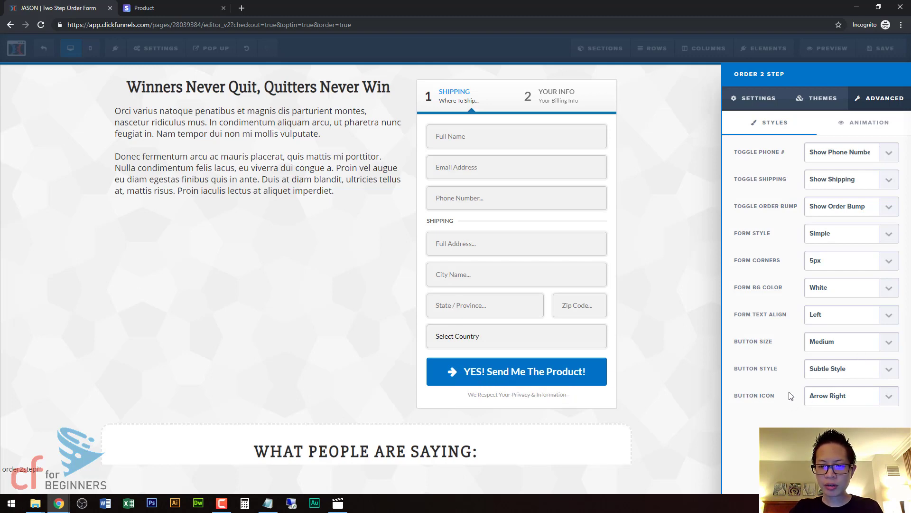
{"action": "left_click", "coordinate": [845, 398]}
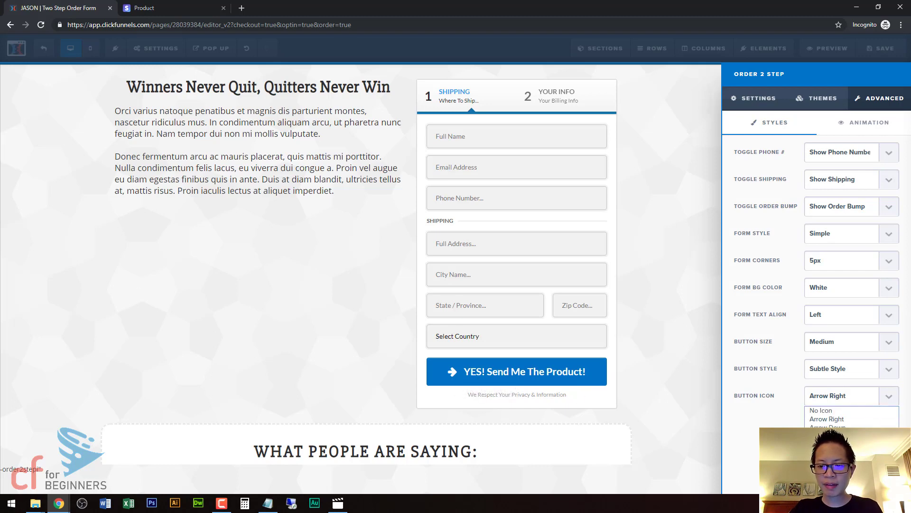
{"action": "left_click", "coordinate": [821, 453]}
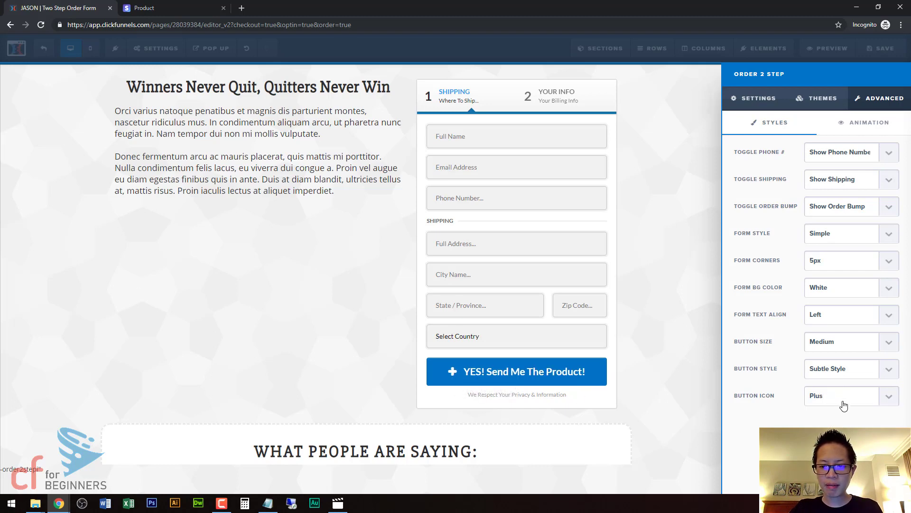
{"action": "left_click", "coordinate": [844, 404]}
{"action": "left_click", "coordinate": [836, 436]}
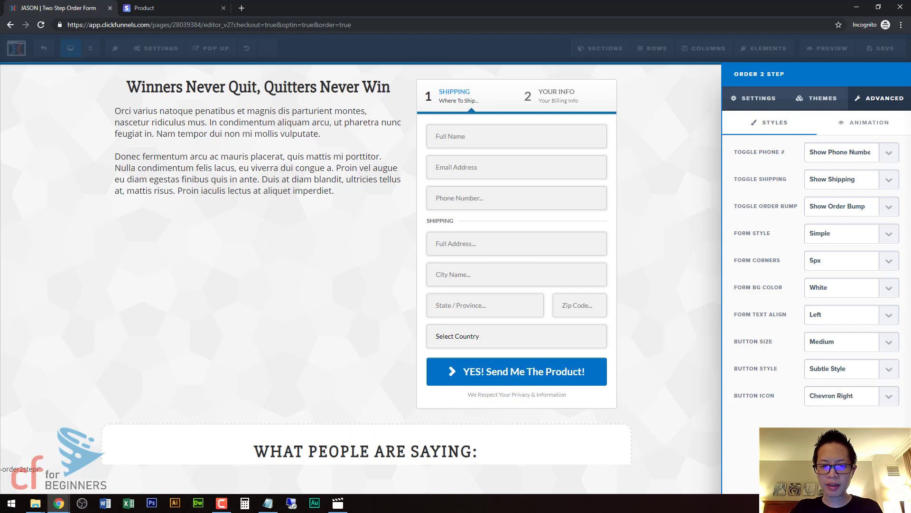
{"action": "left_click", "coordinate": [837, 402]}
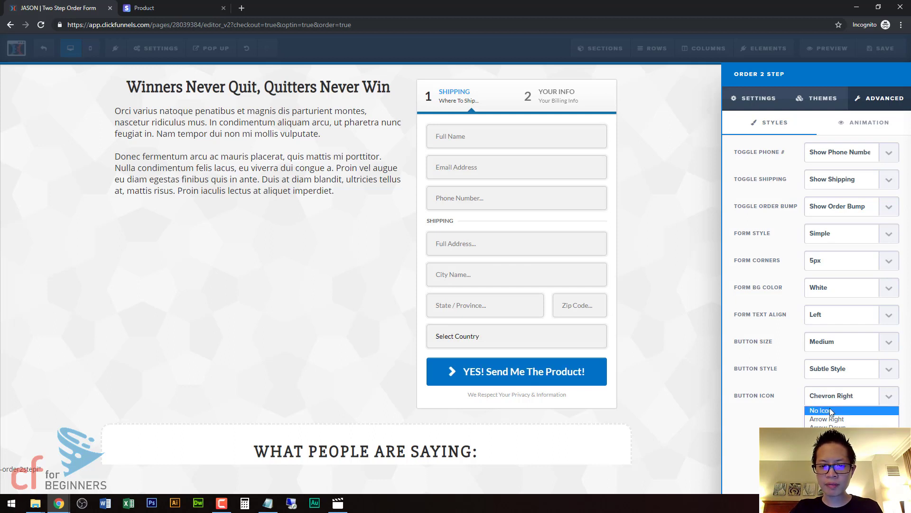
{"action": "left_click", "coordinate": [831, 410]}
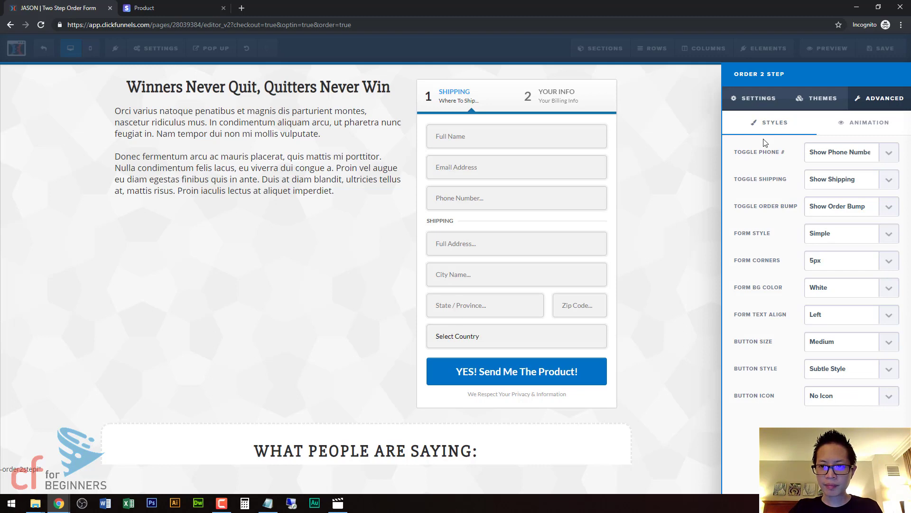
Replace the Step #1 button footer text with "**We purchased our water bootle just for you (Retails for $39.00)"
{"action": "left_click", "coordinate": [766, 102]}
{"action": "scroll", "coordinate": [843, 237], "scroll_direction": "up", "scroll_amount": 6}
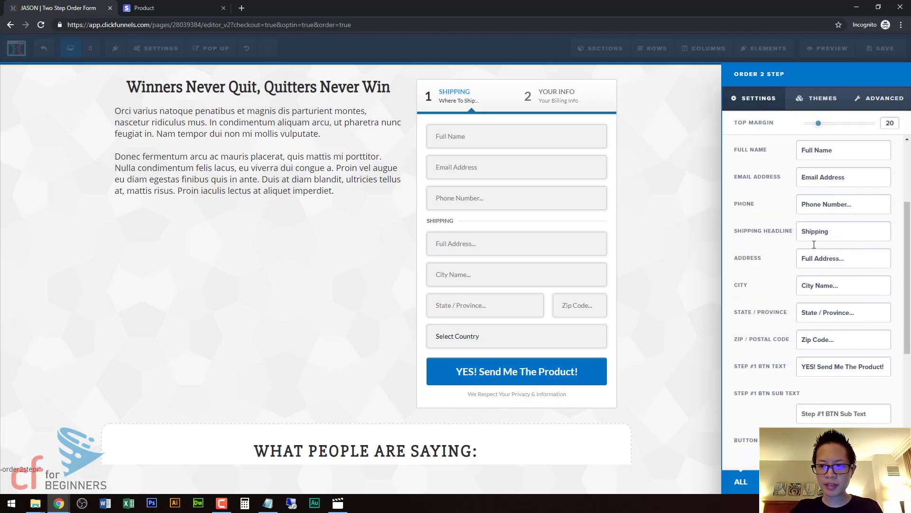
{"action": "scroll", "coordinate": [841, 264], "scroll_direction": "down", "scroll_amount": 4}
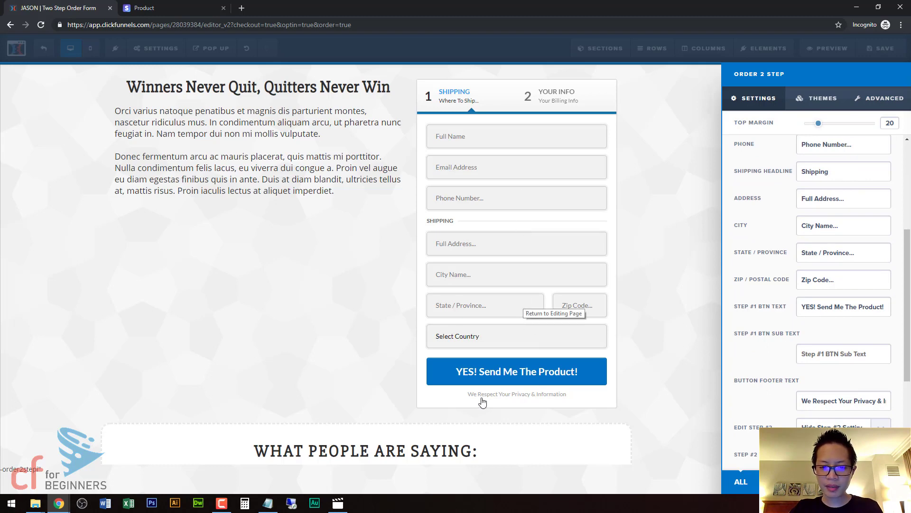
{"action": "triple_click", "coordinate": [820, 398]}
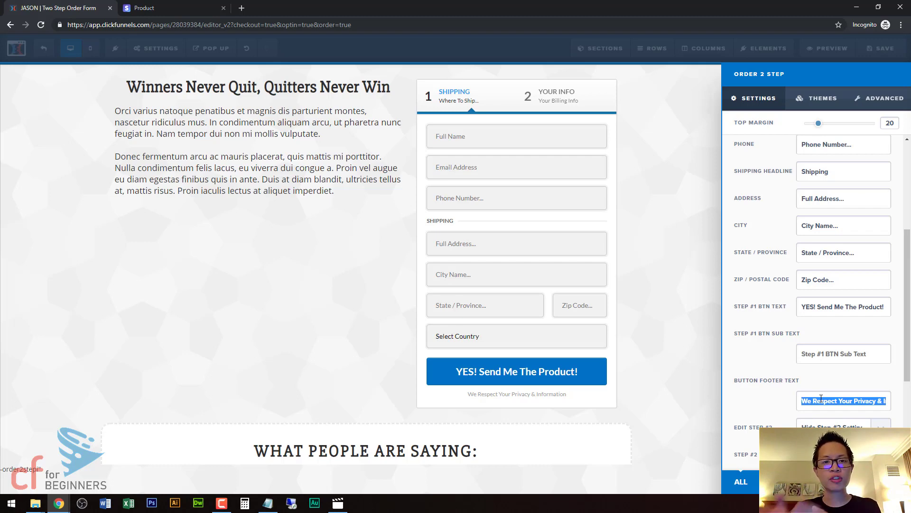
{"action": "type", "text": "\""}
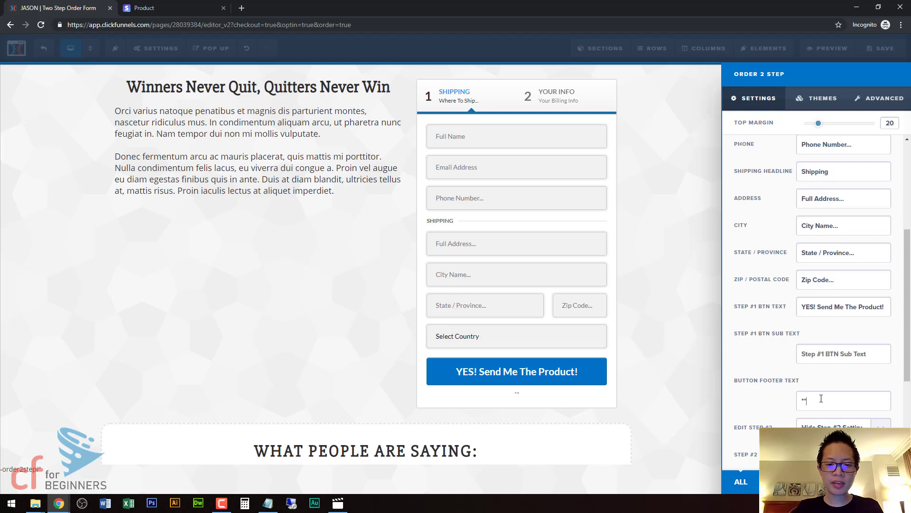
{"action": "type", "text": "We p"}
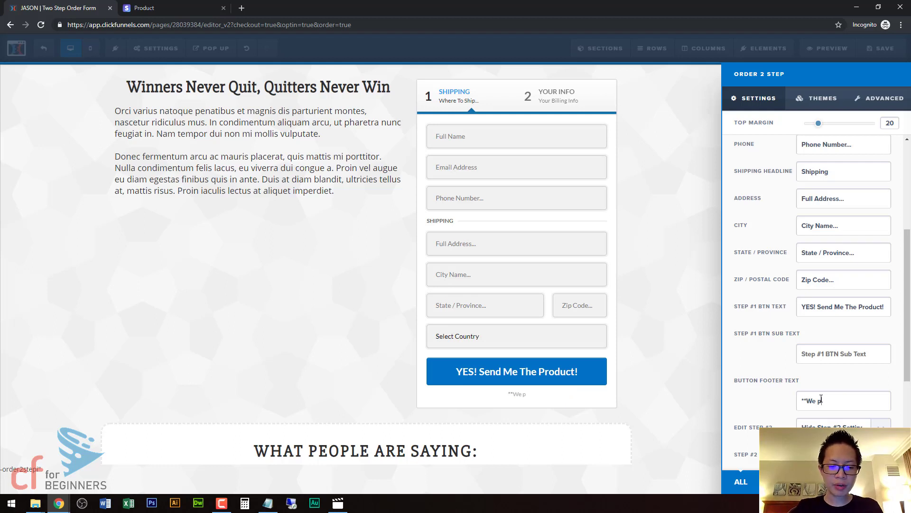
{"action": "type", "text": "urchased our "}
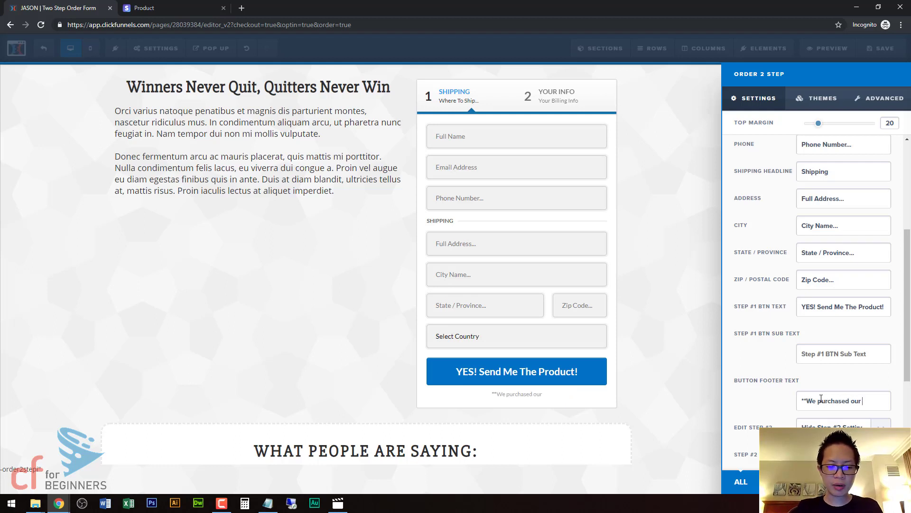
{"action": "type", "text": "water boot"}
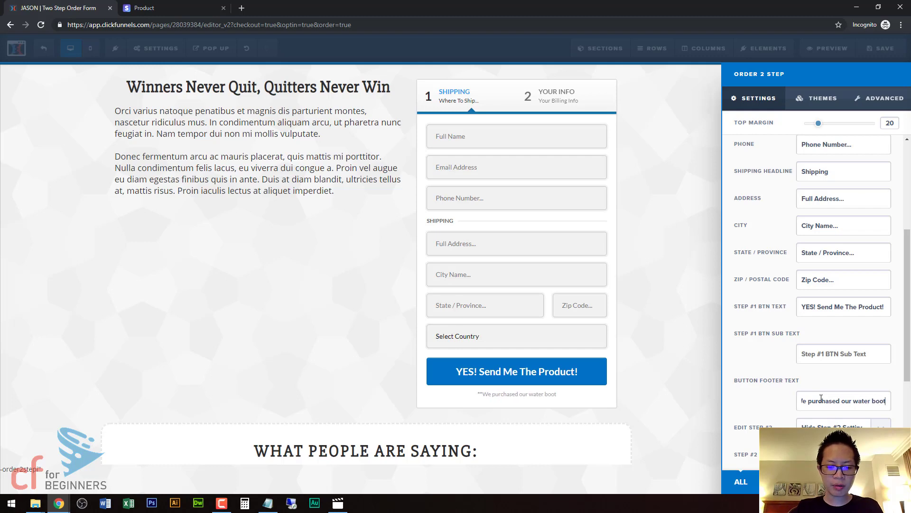
{"action": "type", "text": "le just"}
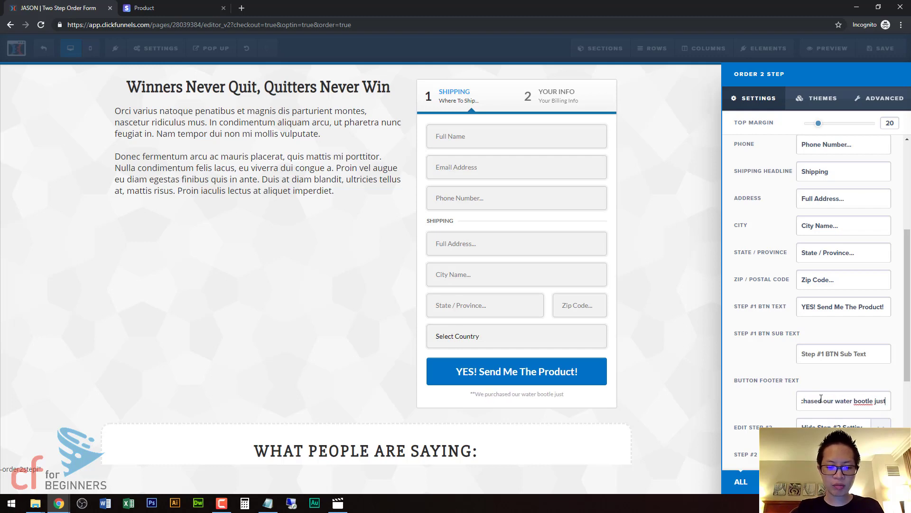
{"action": "type", "text": " for you (R"}
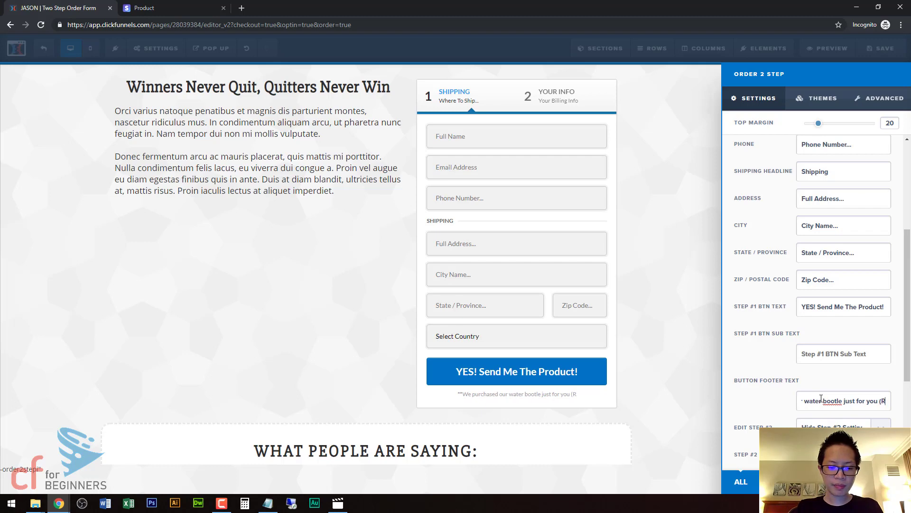
{"action": "type", "text": "etails fo"}
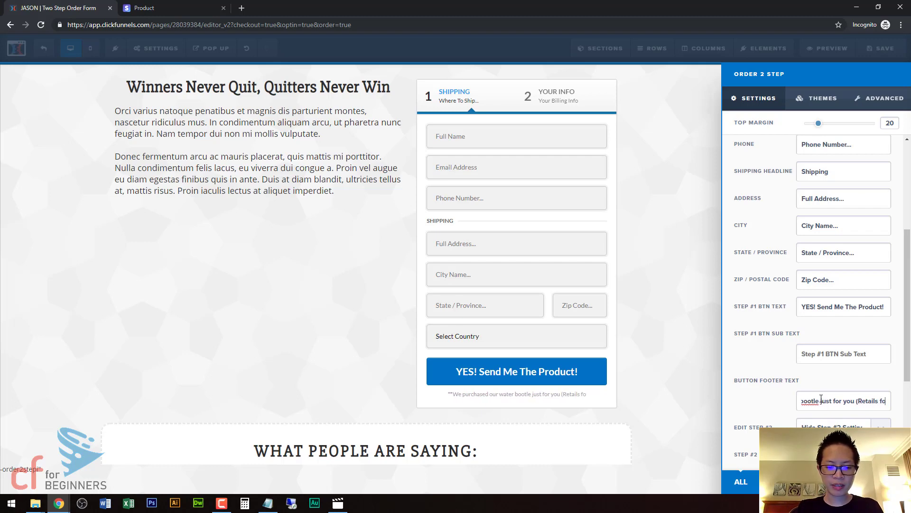
{"action": "type", "text": "r $3"}
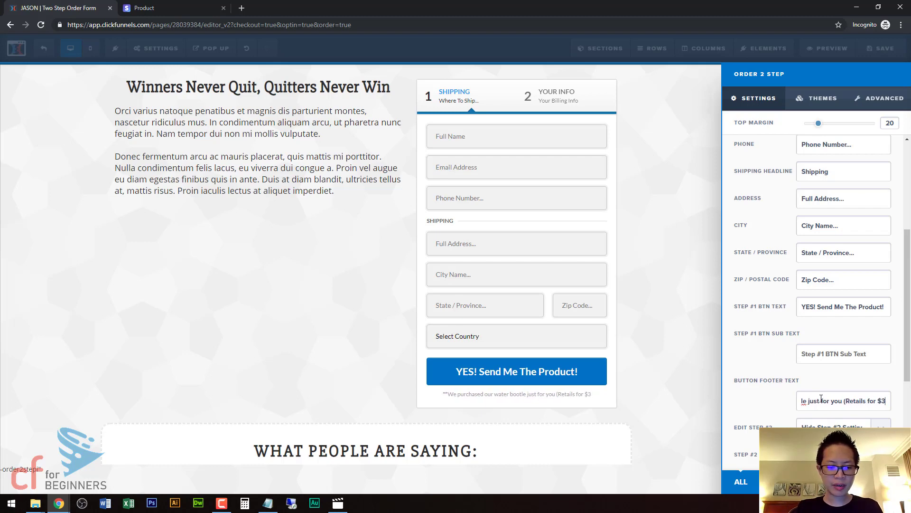
{"action": "type", "text": "9.00)"}
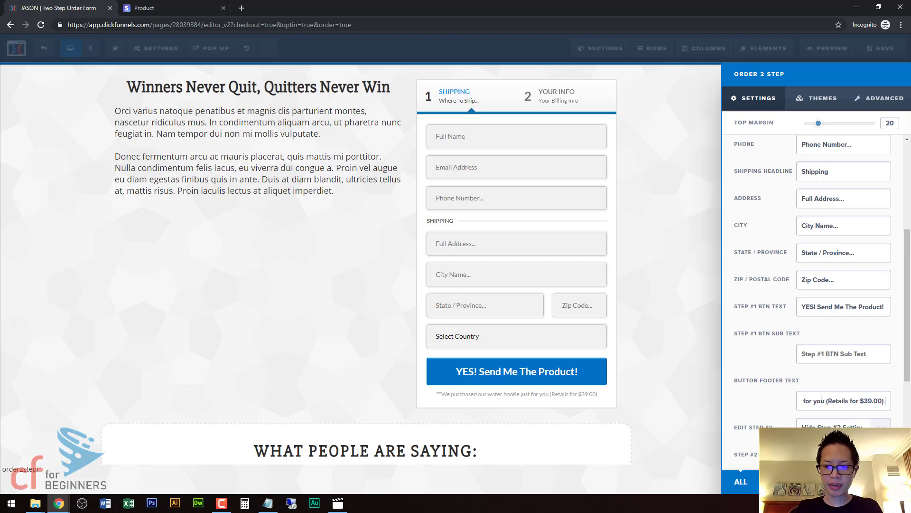
Append "and we are giving it for FREE! Just pay for S&H $3.99." to the button footer text and close the form settings
{"action": "type", "text": " and we are givi"}
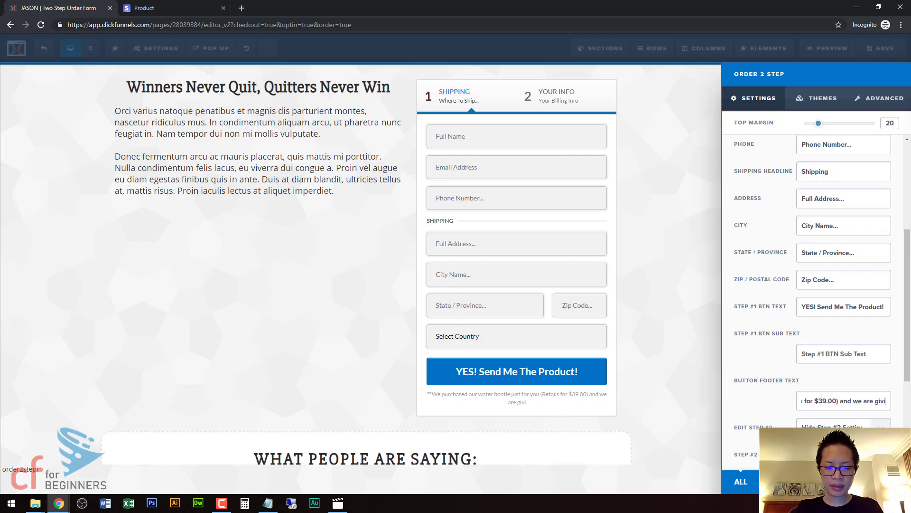
{"action": "type", "text": "ng it for F"}
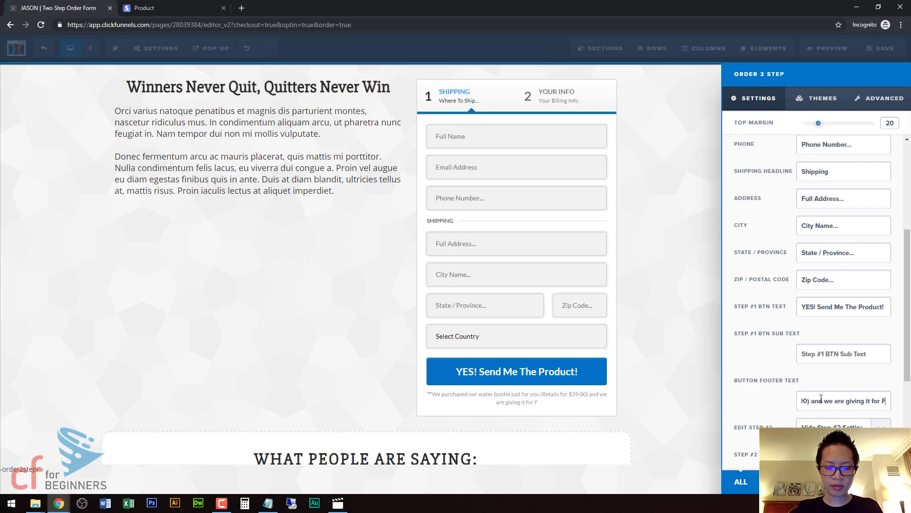
{"action": "type", "text": "REE! Jus"}
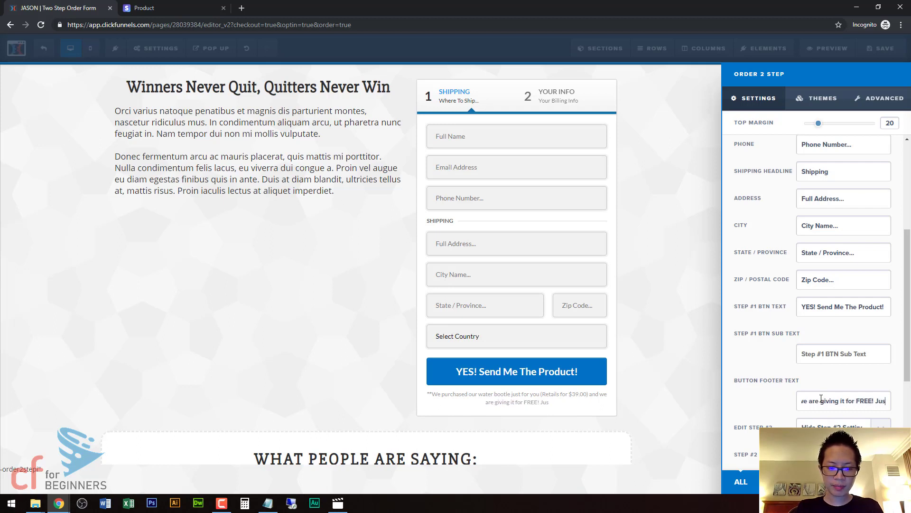
{"action": "type", "text": "t pay for"}
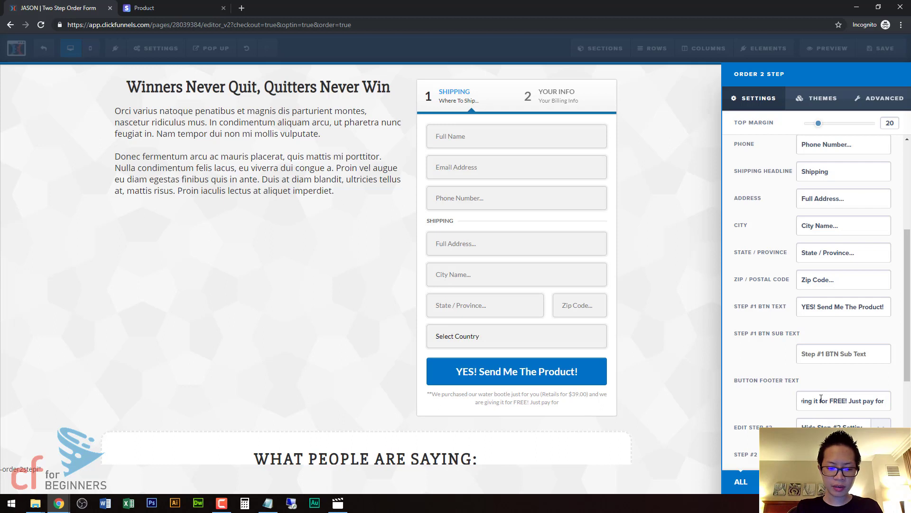
{"action": "type", "text": "the"}
{"action": "key", "text": "BackSpace"}
{"action": "key", "text": "BackSpace"}
{"action": "key", "text": "BackSpace"}
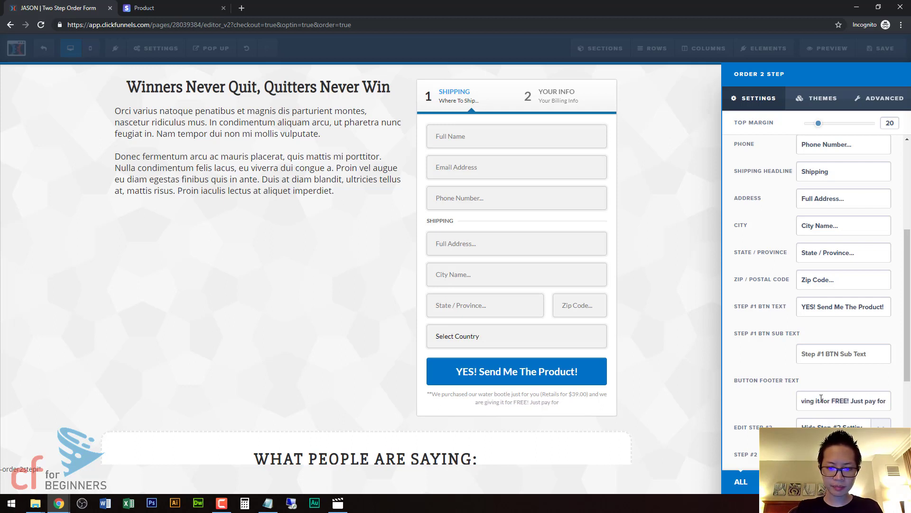
{"action": "type", "text": "S&H"}
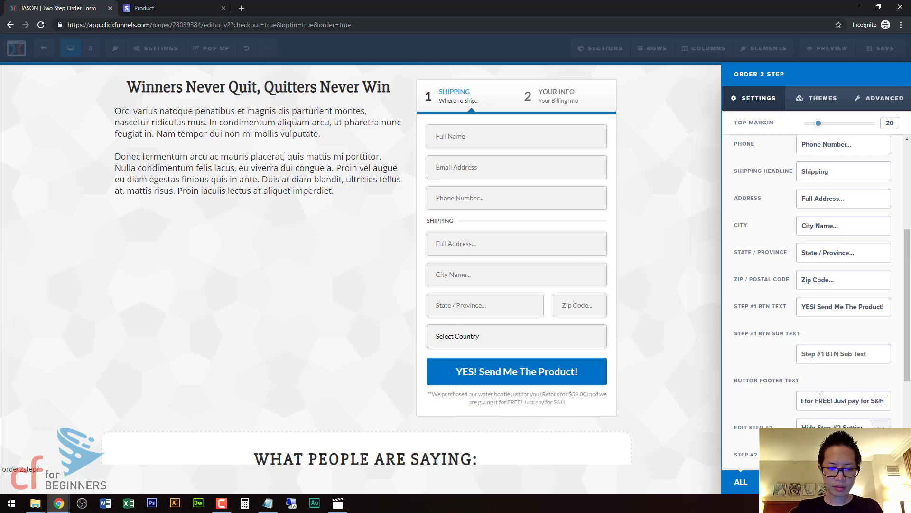
{"action": "type", "text": " $3."}
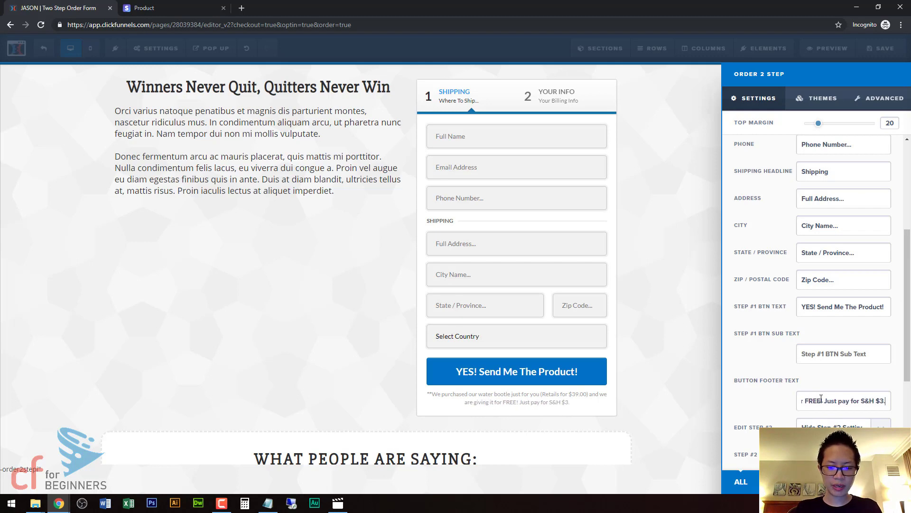
{"action": "type", "text": "99."}
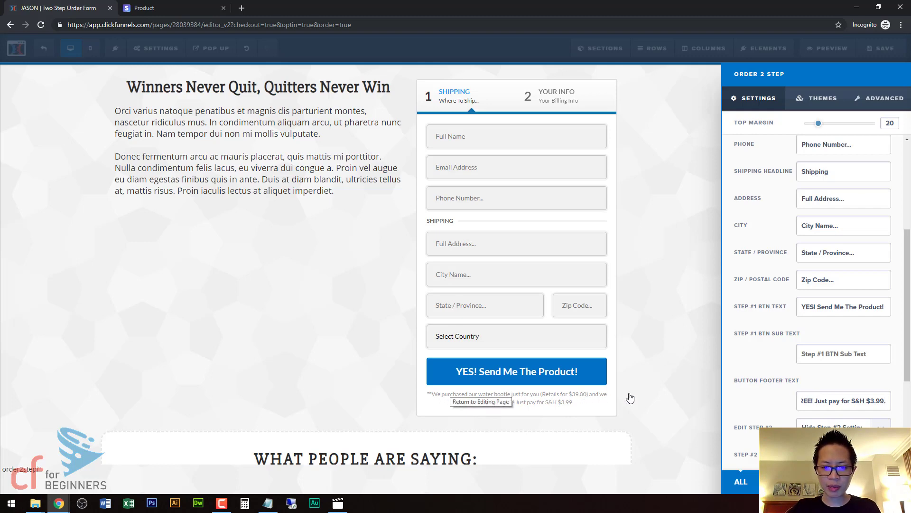
{"action": "left_click", "coordinate": [650, 372]}
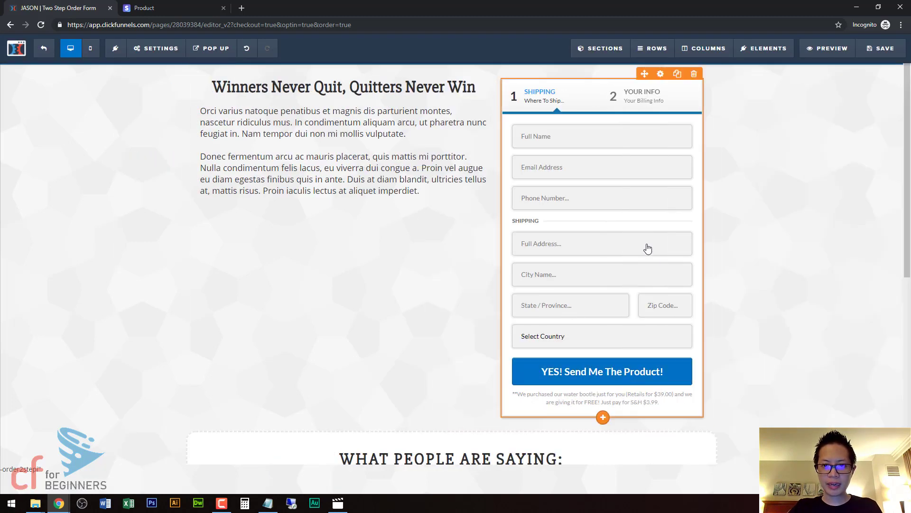
Reopen the two-step order form's settings, hide the Step #1 settings and show the Step #2 settings
{"action": "left_click", "coordinate": [614, 209]}
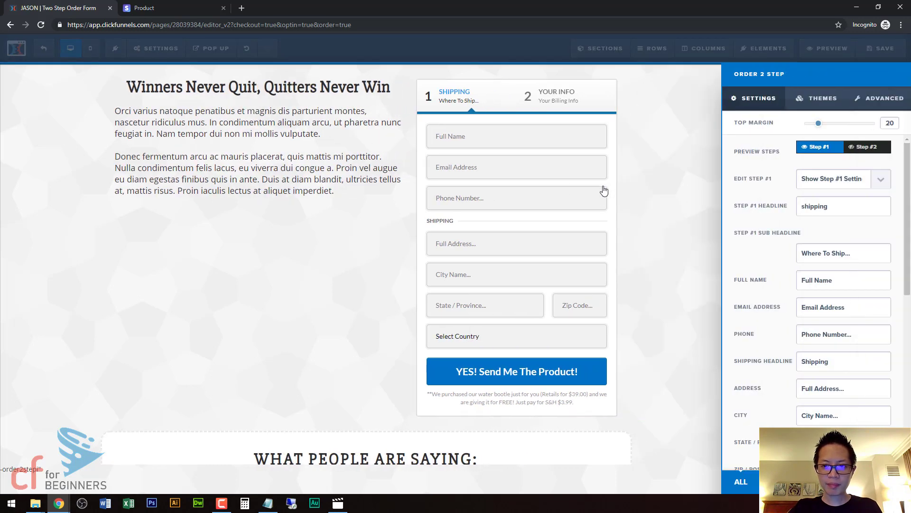
{"action": "left_click", "coordinate": [831, 182]}
{"action": "left_click", "coordinate": [833, 193]}
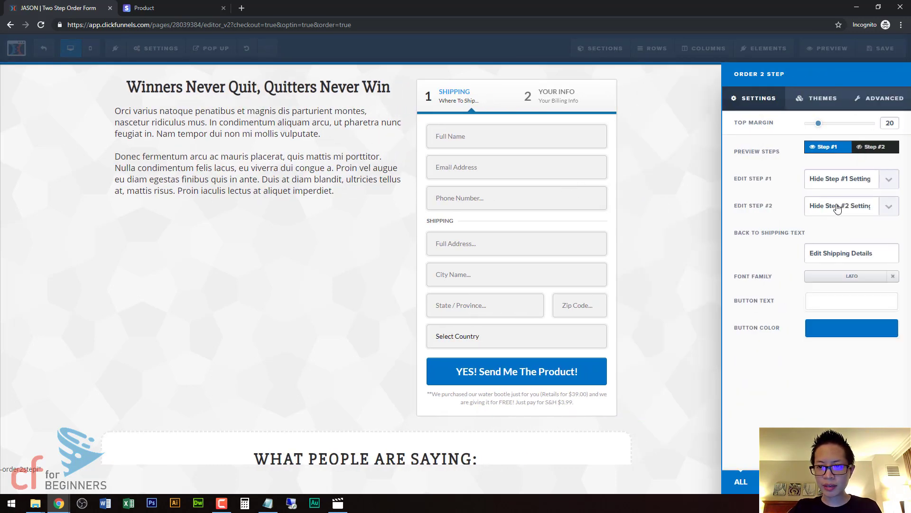
{"action": "left_click", "coordinate": [838, 209]}
{"action": "left_click", "coordinate": [840, 229]}
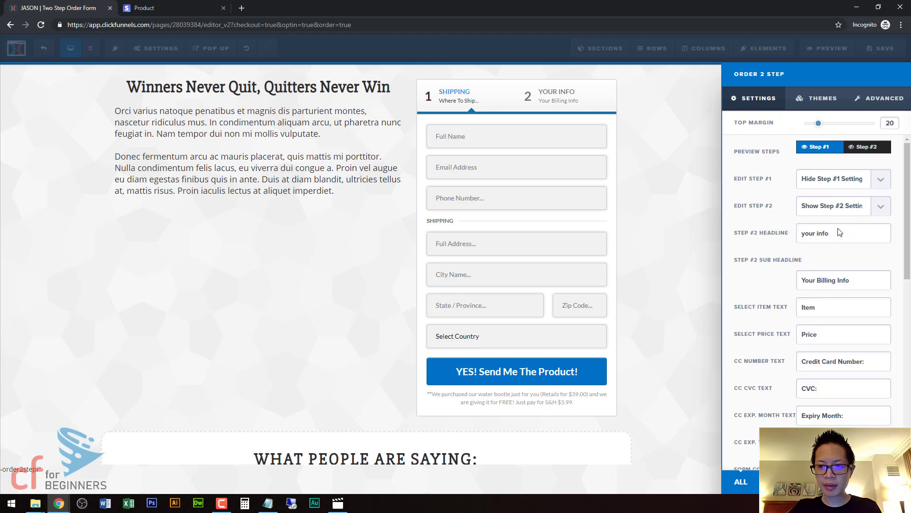
Preview Step #2 of the order form with its settings open
{"action": "left_click", "coordinate": [860, 150]}
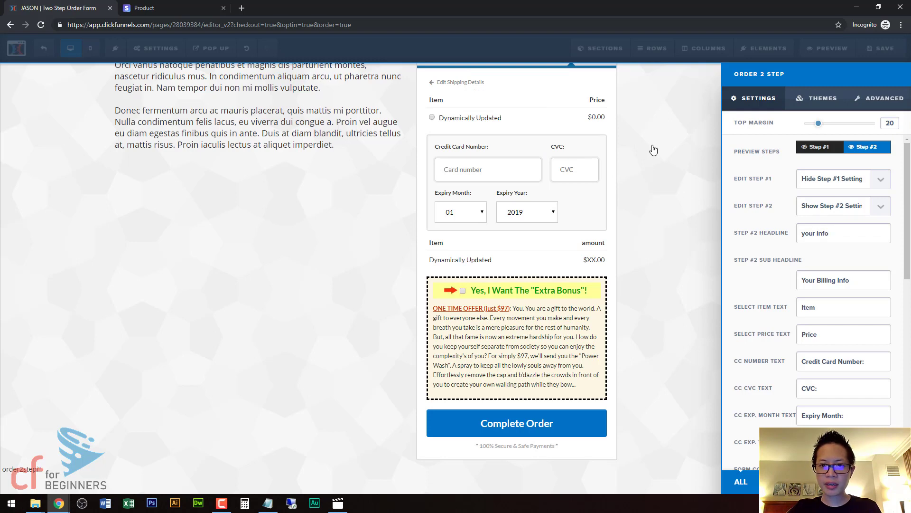
{"action": "left_click", "coordinate": [655, 159]}
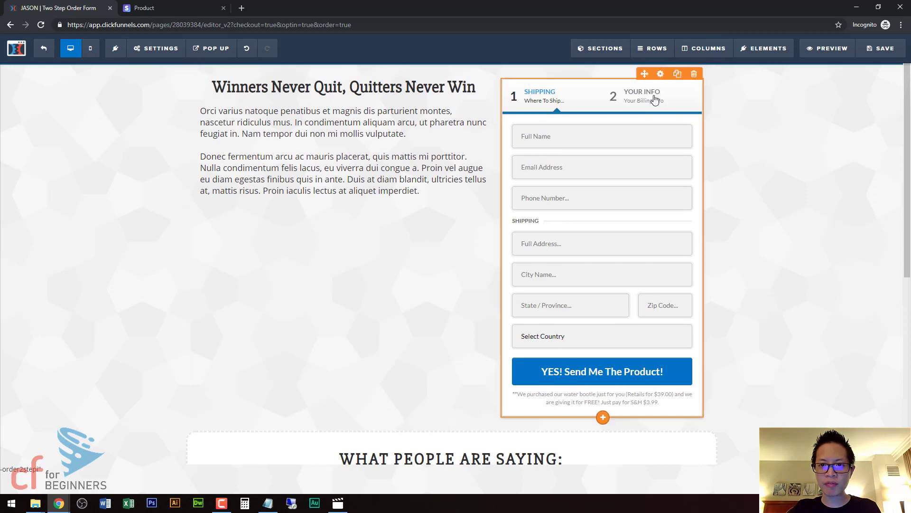
{"action": "left_click", "coordinate": [654, 100]}
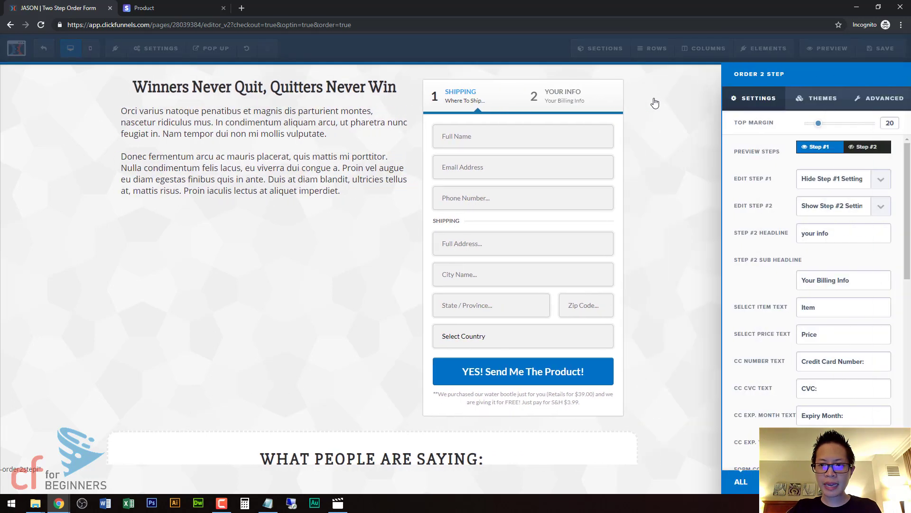
{"action": "left_click", "coordinate": [866, 147]}
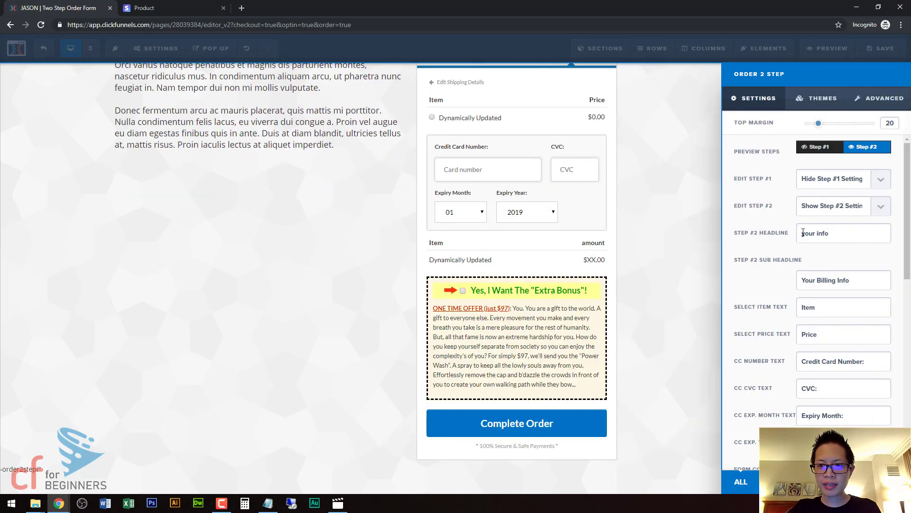
Set the Step #2 headline to "Billing Info"
{"action": "left_click_drag", "start_coordinate": [803, 232], "coordinate": [849, 234]}
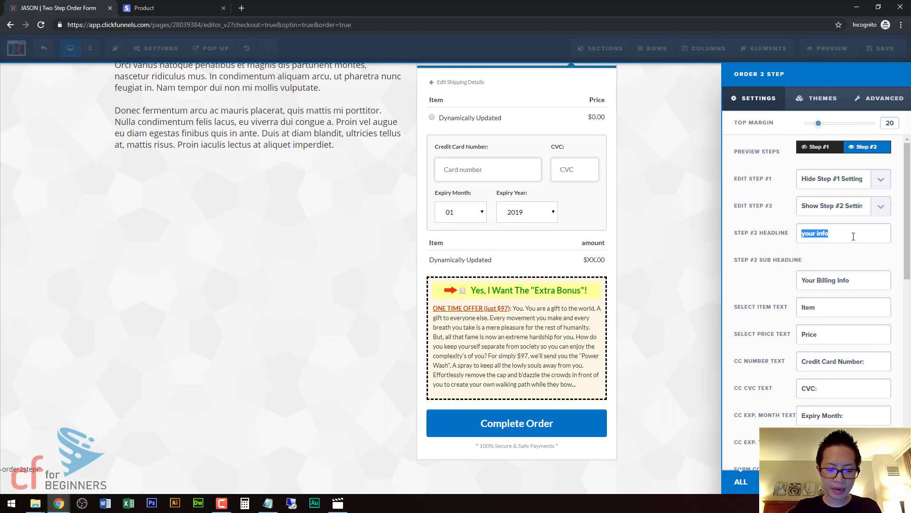
{"action": "type", "text": "Billing I"}
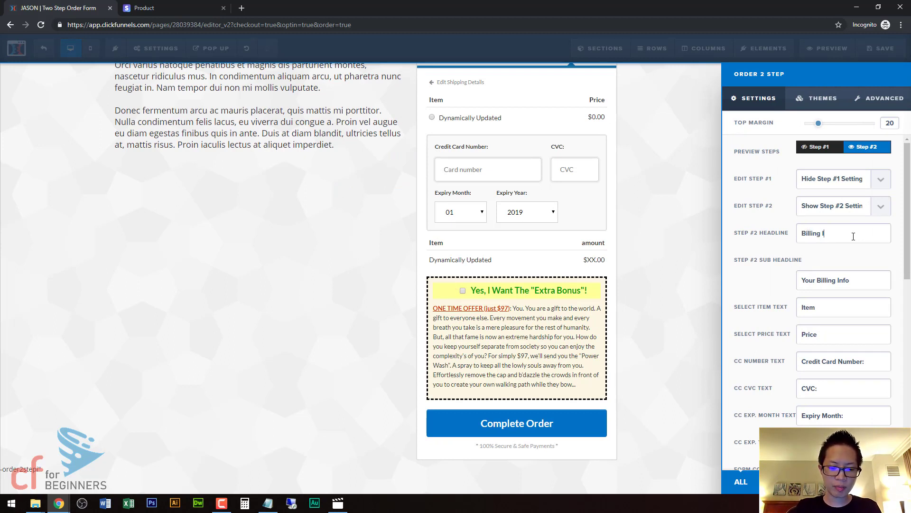
{"action": "type", "text": "nfo"}
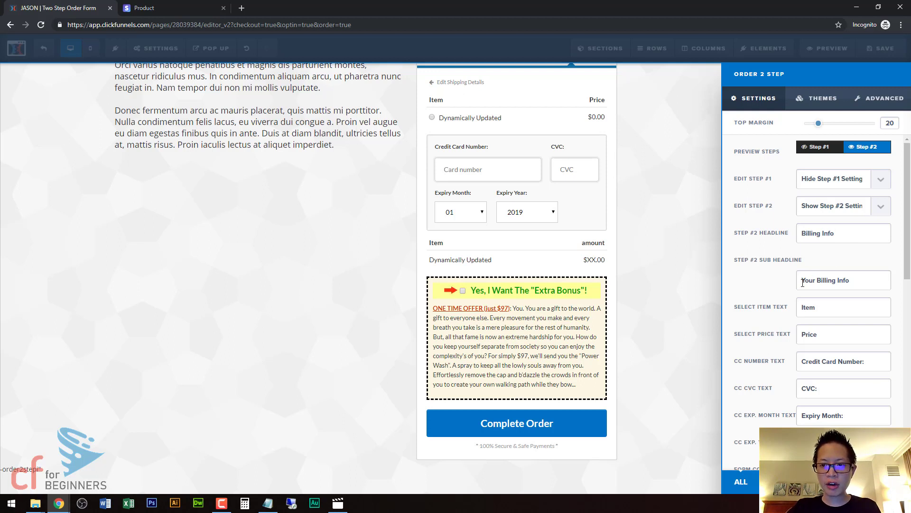
Replace the select item text in the Step #2 settings with "Product Name"
{"action": "left_click_drag", "start_coordinate": [801, 280], "coordinate": [867, 282]}
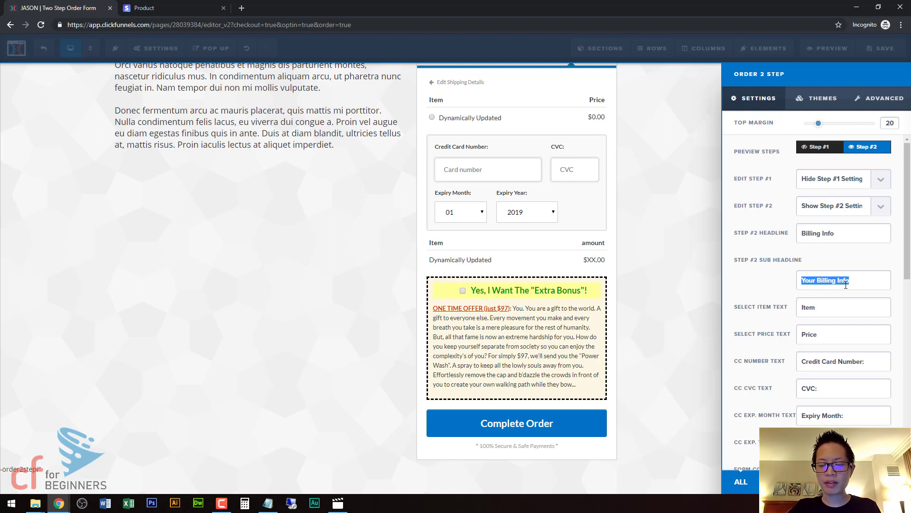
{"action": "left_click", "coordinate": [843, 309]}
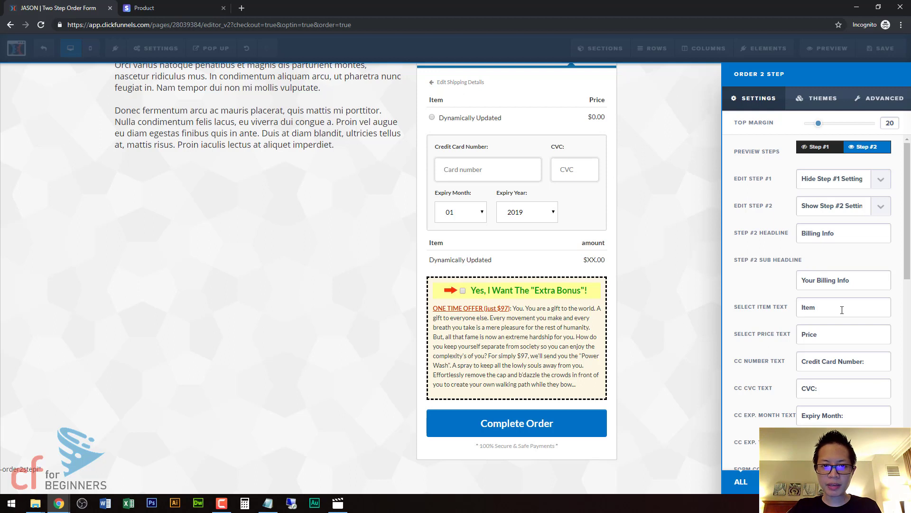
{"action": "double_click", "coordinate": [813, 307]}
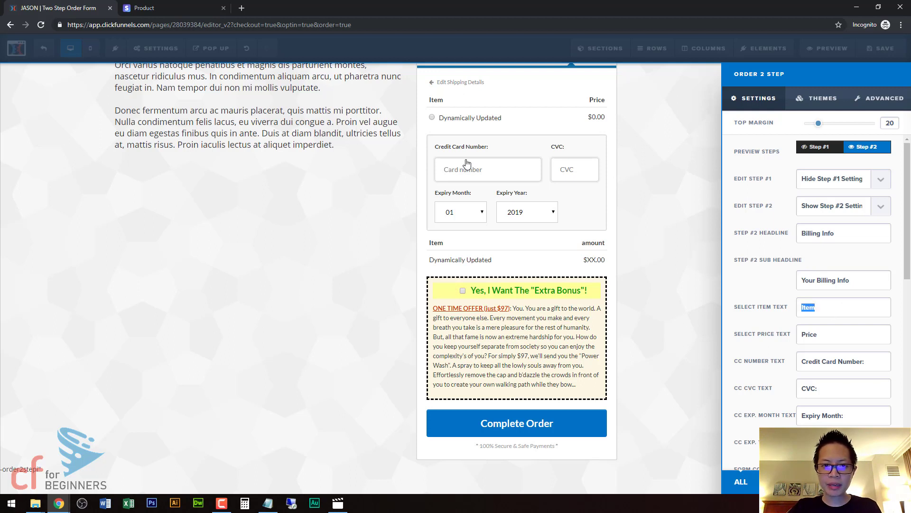
{"action": "left_click", "coordinate": [795, 309]}
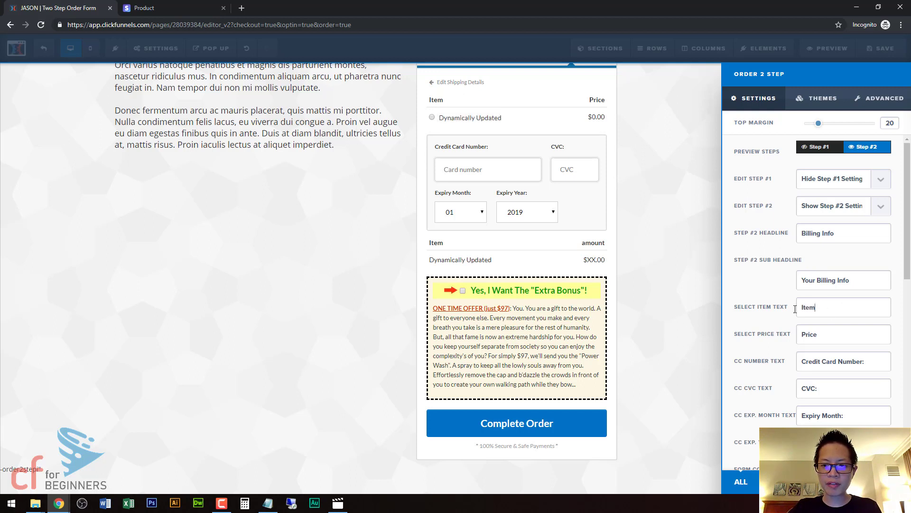
{"action": "double_click", "coordinate": [807, 309]}
{"action": "type", "text": "Produ"}
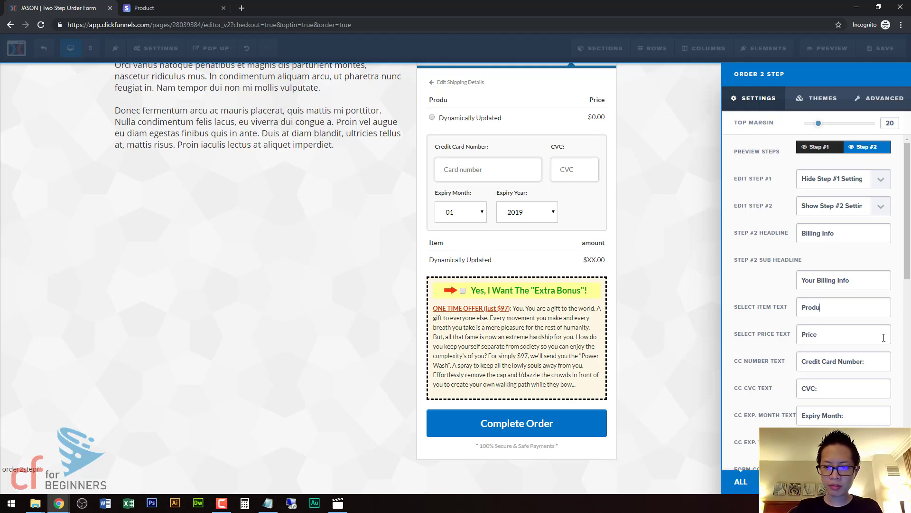
{"action": "type", "text": "ct Name"}
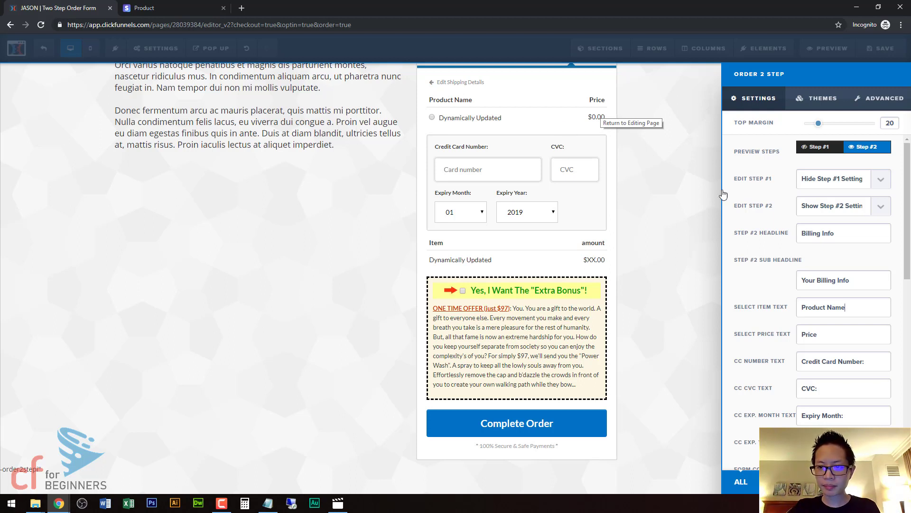
{"action": "left_click", "coordinate": [846, 310]}
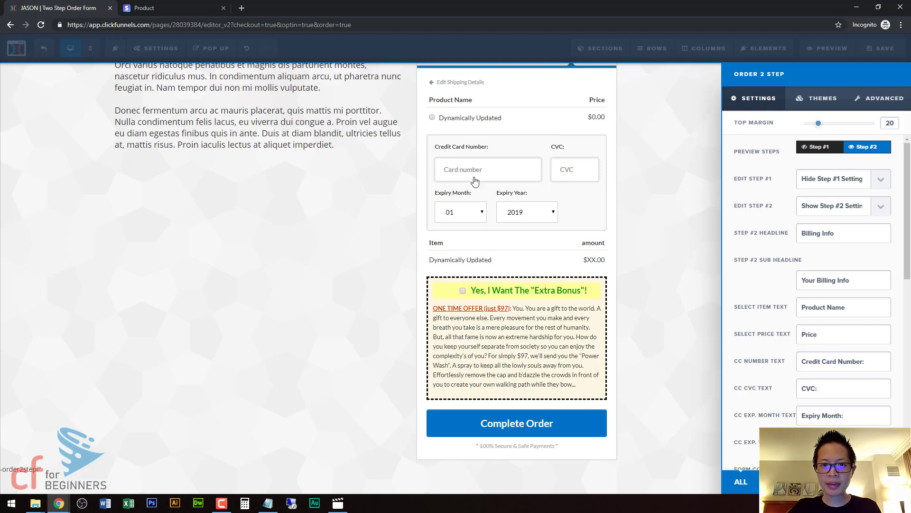
Set the summary item text to "Product Name" and the summary price text to "Total Amount"
{"action": "scroll", "coordinate": [857, 342], "scroll_direction": "down", "scroll_amount": 2}
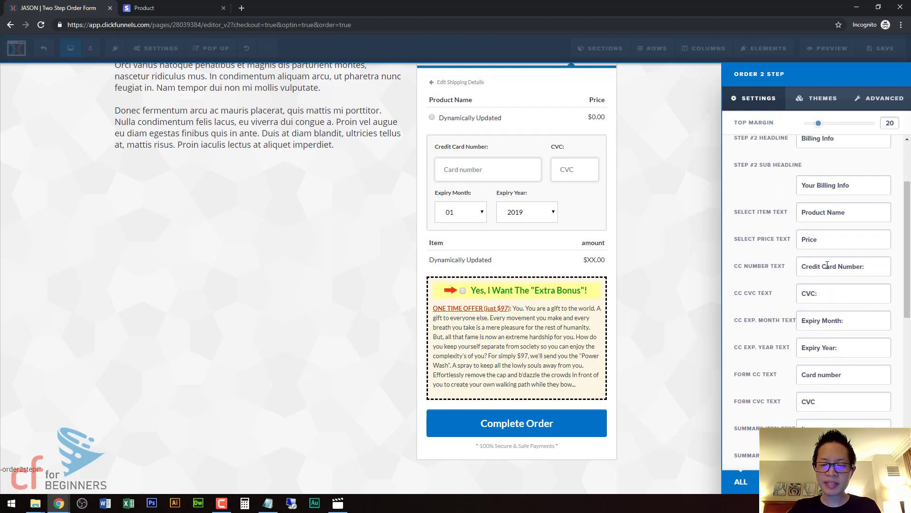
{"action": "scroll", "coordinate": [828, 292], "scroll_direction": "down", "scroll_amount": 2}
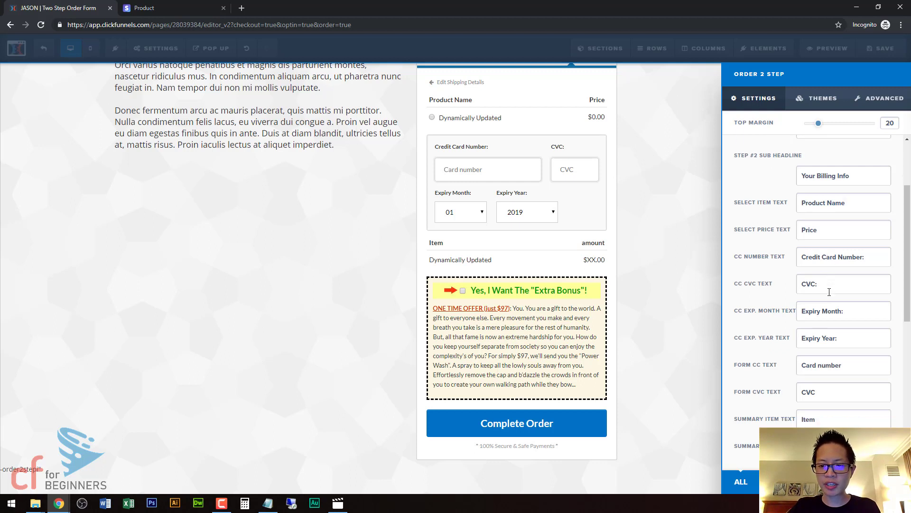
{"action": "scroll", "coordinate": [828, 296], "scroll_direction": "down", "scroll_amount": 1}
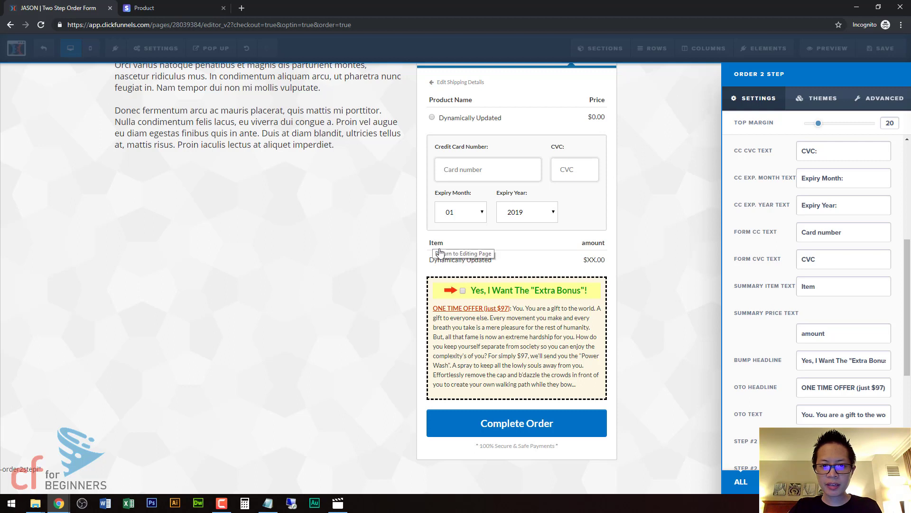
{"action": "double_click", "coordinate": [822, 284]}
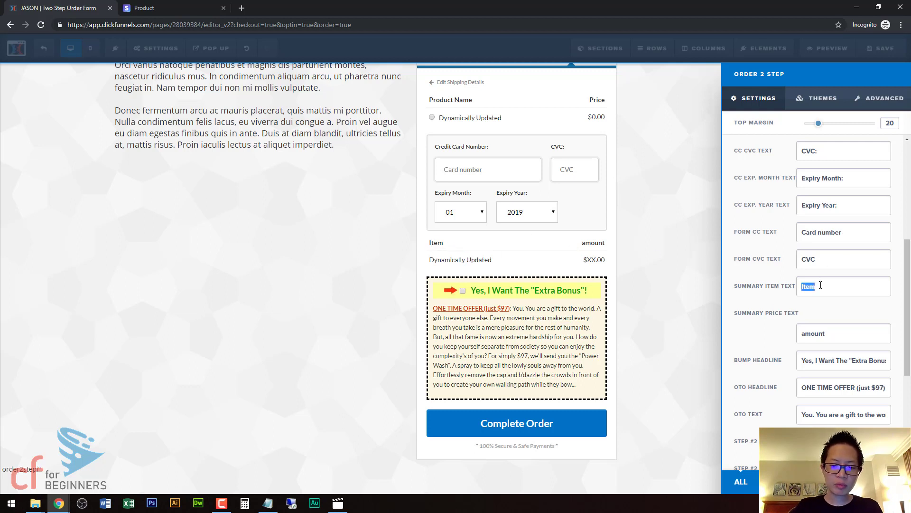
{"action": "type", "text": "Product "}
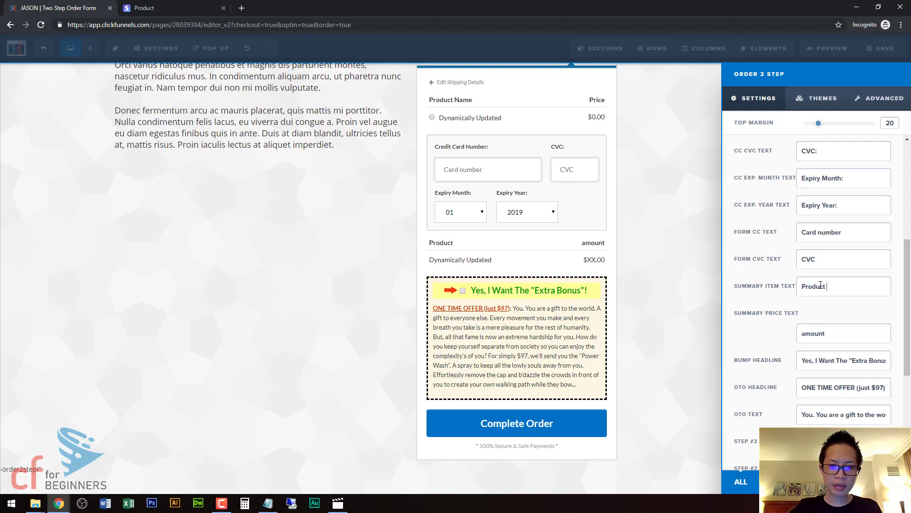
{"action": "type", "text": "Name"}
{"action": "double_click", "coordinate": [824, 333]}
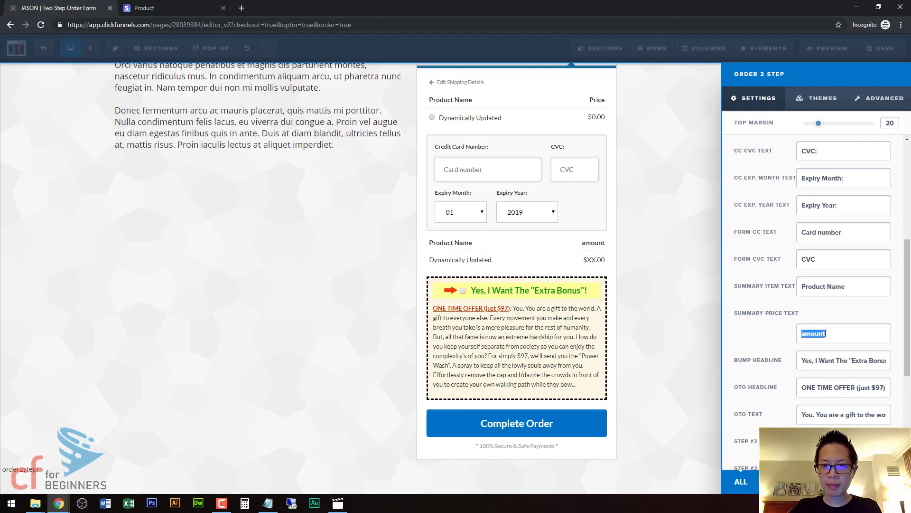
{"action": "type", "text": "Tot"}
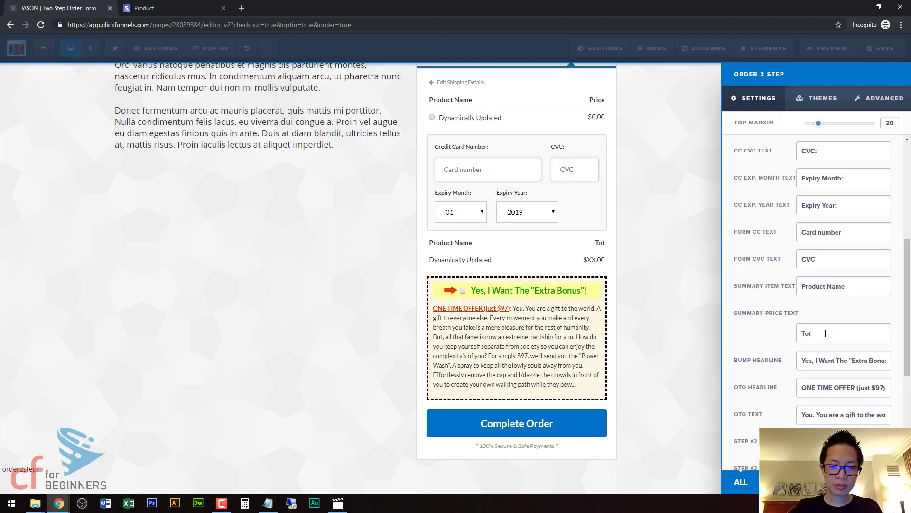
{"action": "type", "text": "al Amount"}
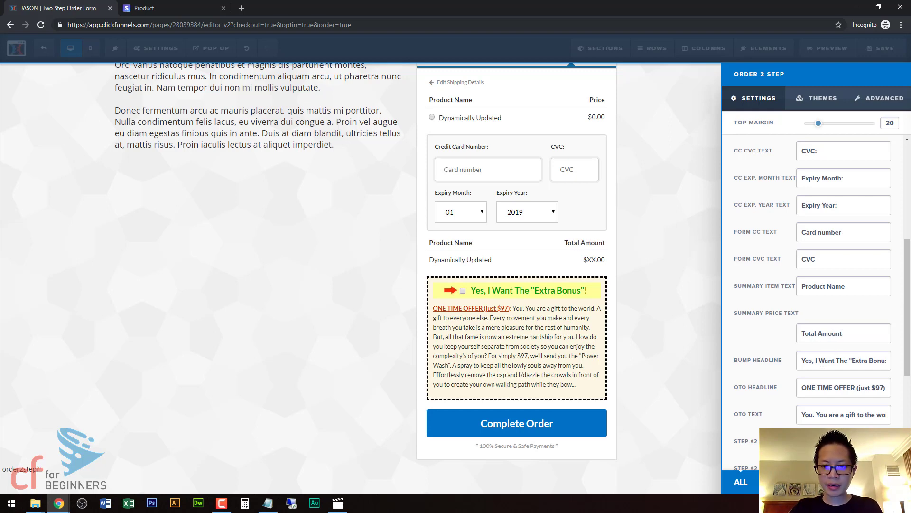
Replace the order bump headline with "Yes, I Give Me My BONUS!"
{"action": "scroll", "coordinate": [803, 361], "scroll_direction": "down", "scroll_amount": 2}
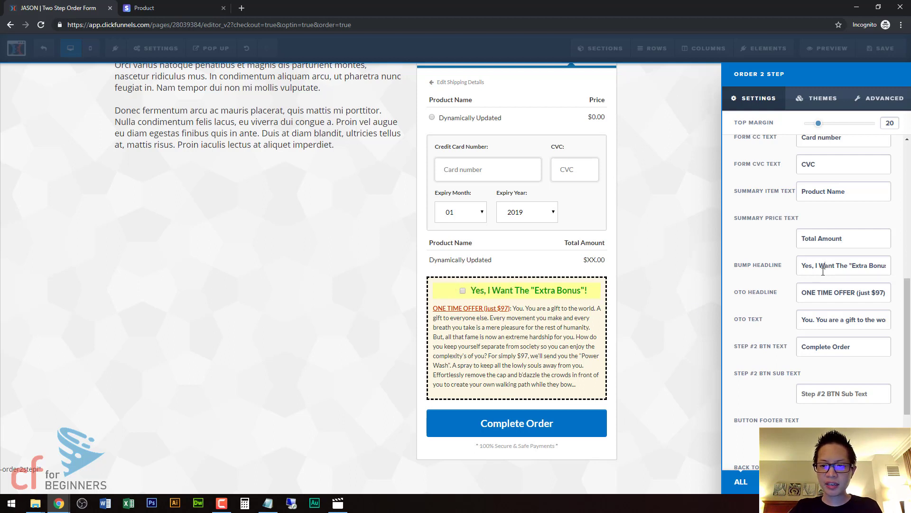
{"action": "left_click_drag", "start_coordinate": [891, 269], "coordinate": [809, 267]}
{"action": "left_click", "coordinate": [858, 266]}
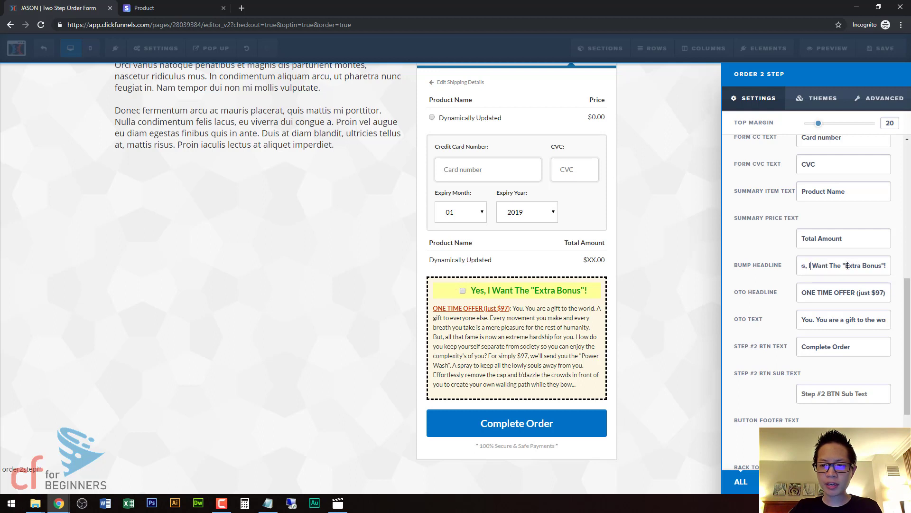
{"action": "key", "text": "ctrl+a"}
{"action": "type", "text": "Yes, I Giv"}
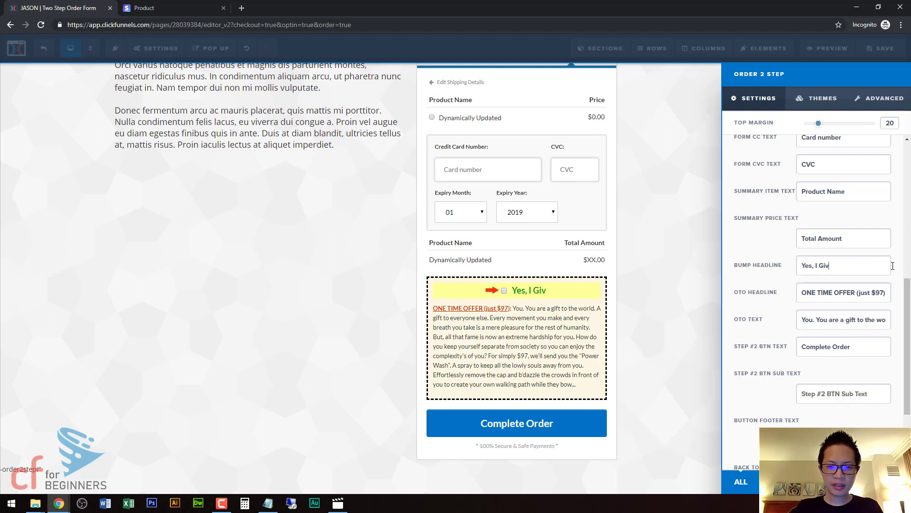
{"action": "type", "text": "e Me My "}
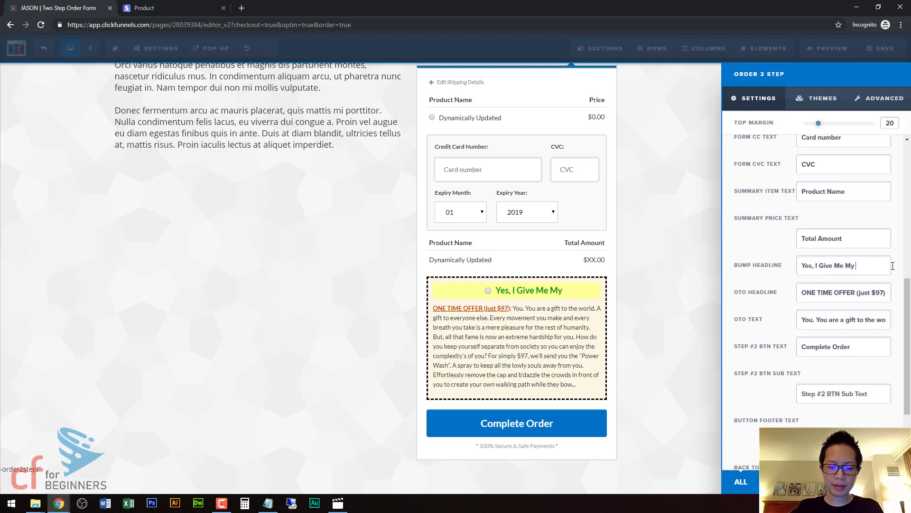
{"action": "type", "text": "BONUS!"}
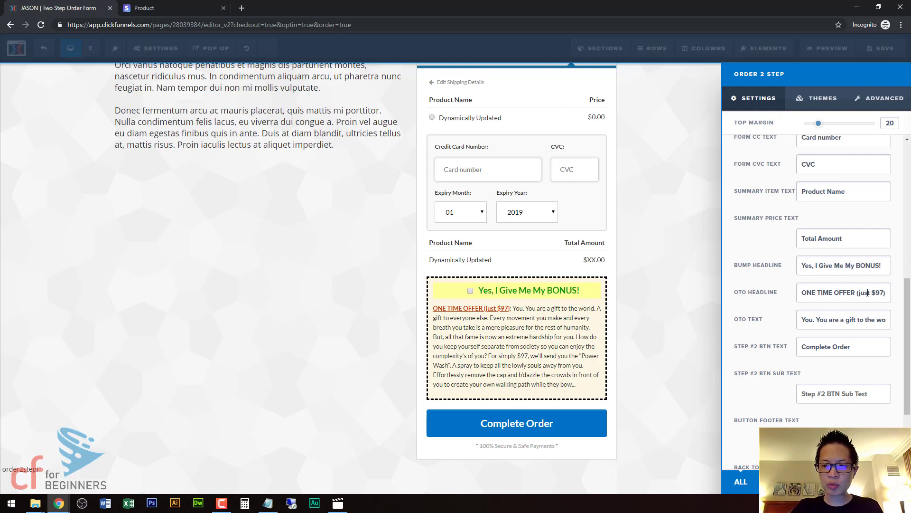
Change the price in the OTO headline to $17 and replace the OTO text with "Receive our Amazing Bottle for $17 today only!"
{"action": "left_click_drag", "start_coordinate": [876, 291], "coordinate": [884, 292]}
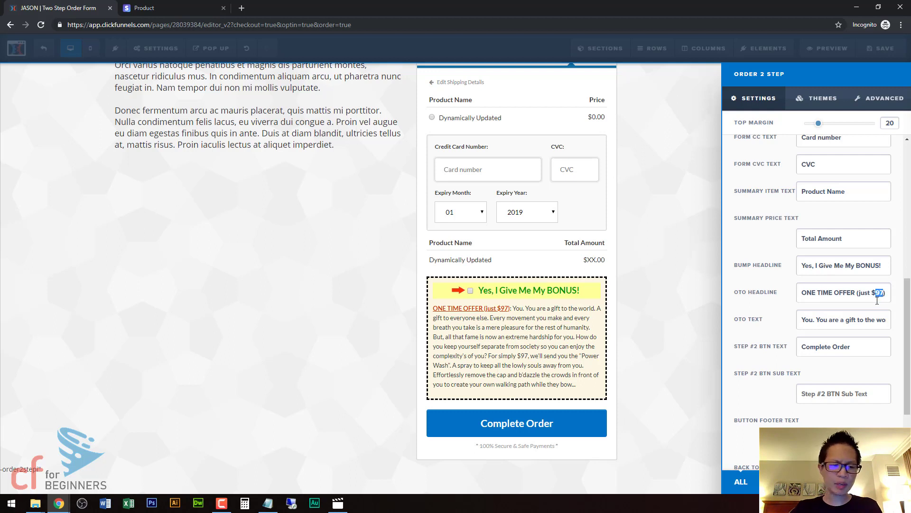
{"action": "type", "text": "17"}
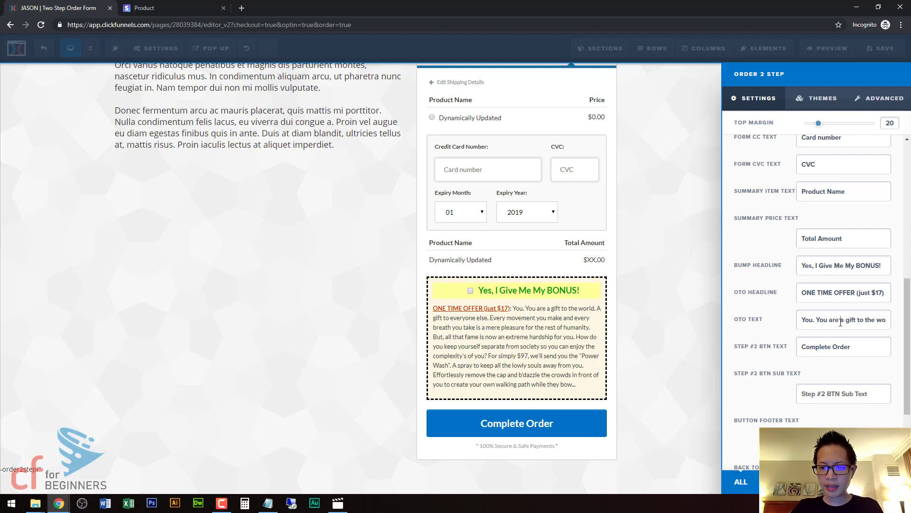
{"action": "triple_click", "coordinate": [821, 321]}
{"action": "key", "text": "BackSpace"}
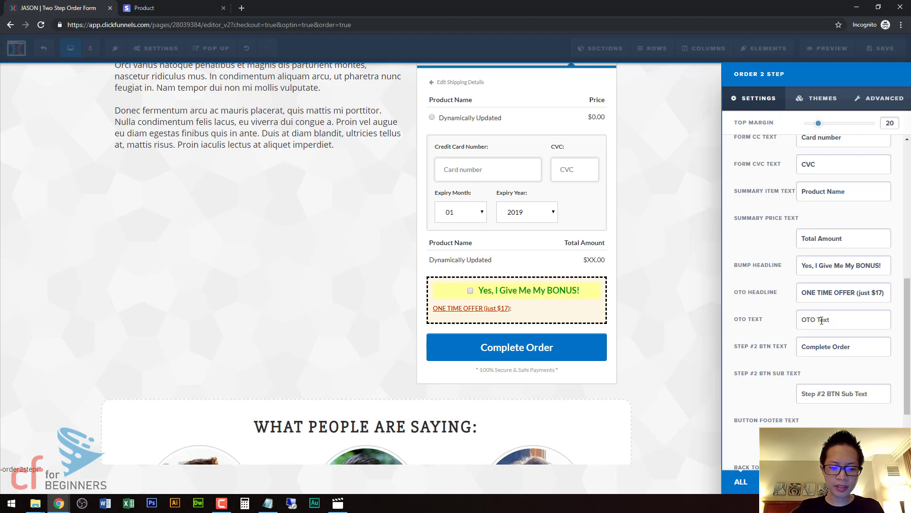
{"action": "type", "text": "Receive ou"}
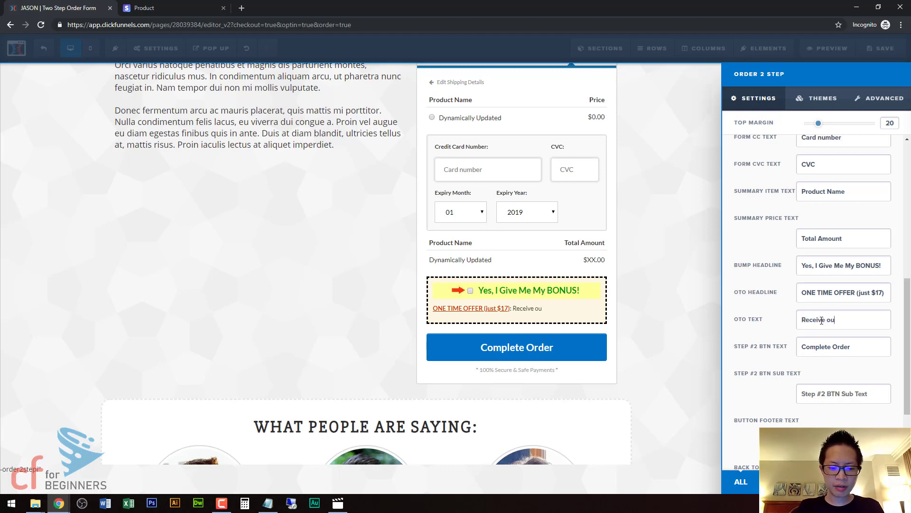
{"action": "type", "text": "r Amazi"}
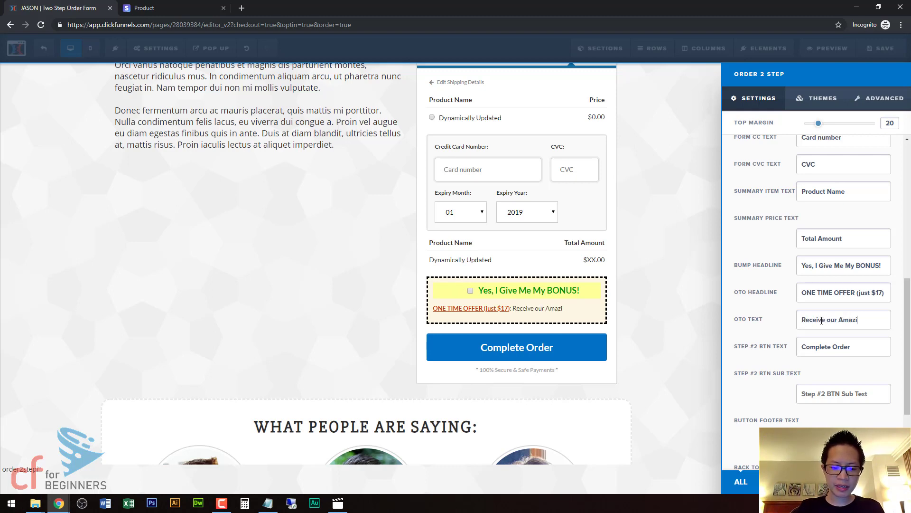
{"action": "type", "text": "ng Bottle "}
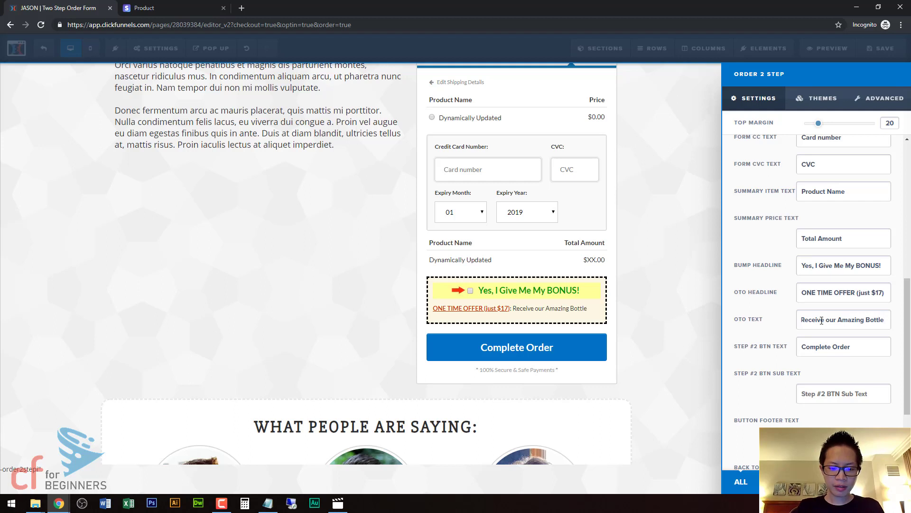
{"action": "type", "text": "fr"}
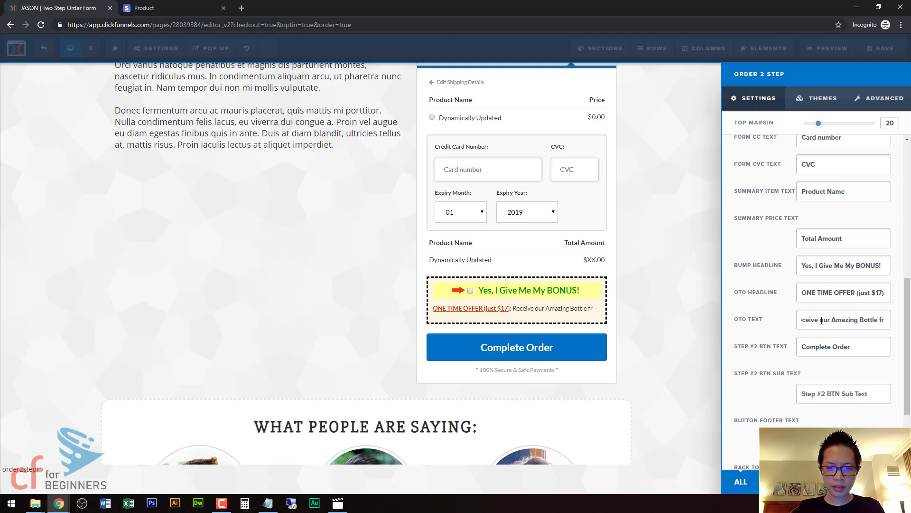
{"action": "key", "text": "BackSpace"}
{"action": "type", "text": "or $"}
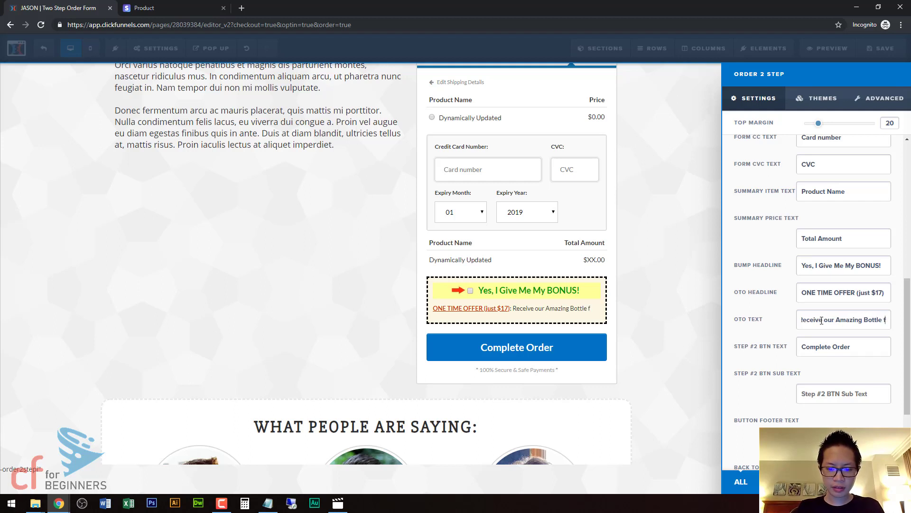
{"action": "type", "text": "17"}
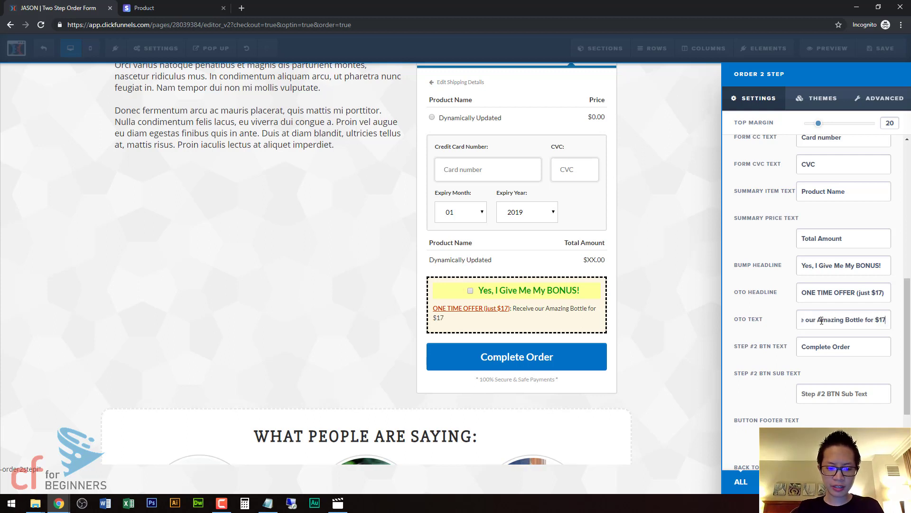
{"action": "type", "text": " today only!"}
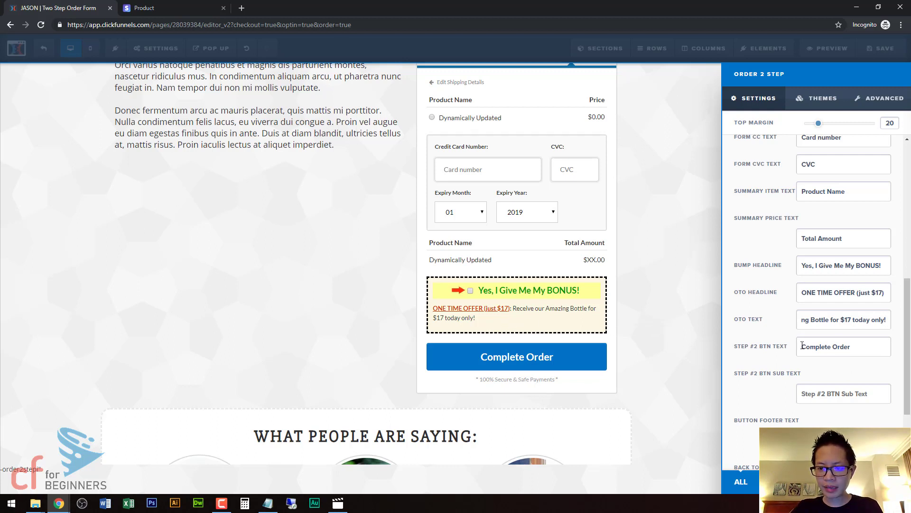
Shorten the back to shipping text in the Step #2 settings to "Edit Shipping"
{"action": "left_click_drag", "start_coordinate": [802, 346], "coordinate": [871, 347]}
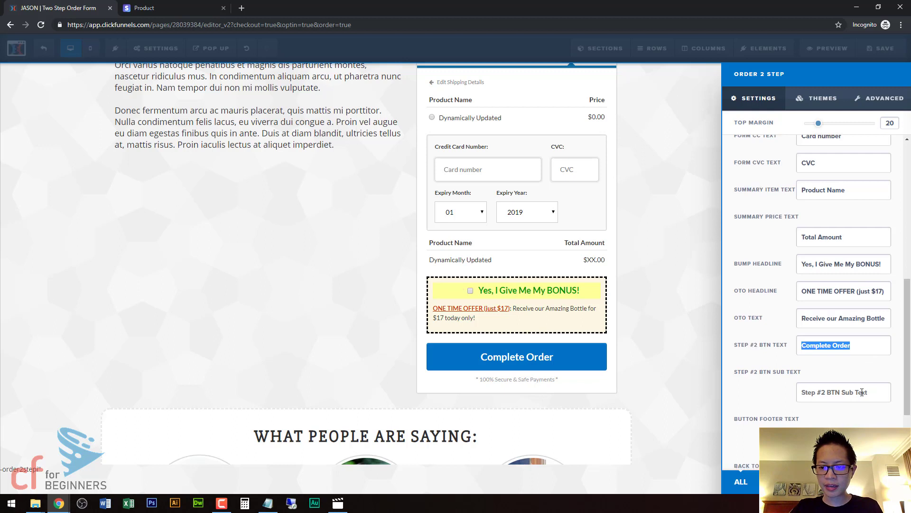
{"action": "scroll", "coordinate": [821, 363], "scroll_direction": "down", "scroll_amount": 2}
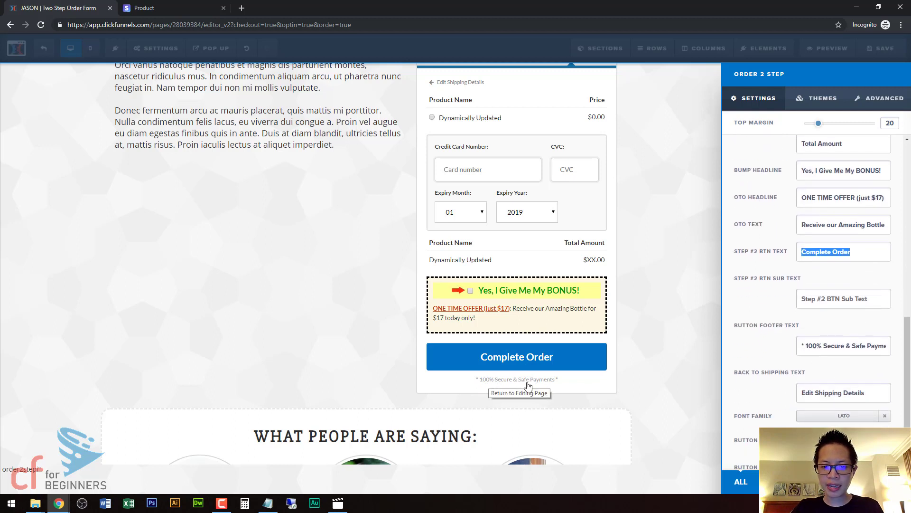
{"action": "left_click", "coordinate": [839, 348]}
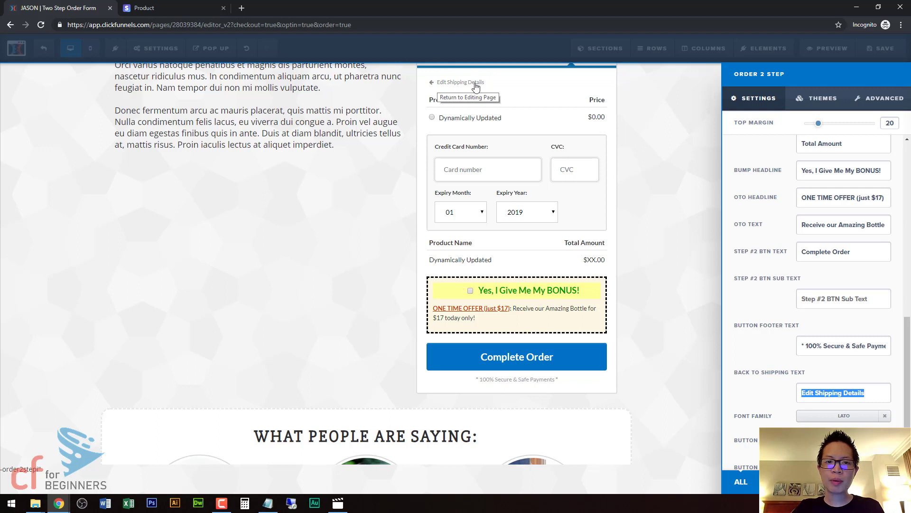
{"action": "left_click", "coordinate": [859, 395]}
{"action": "left_click_drag", "start_coordinate": [834, 394], "coordinate": [816, 393]}
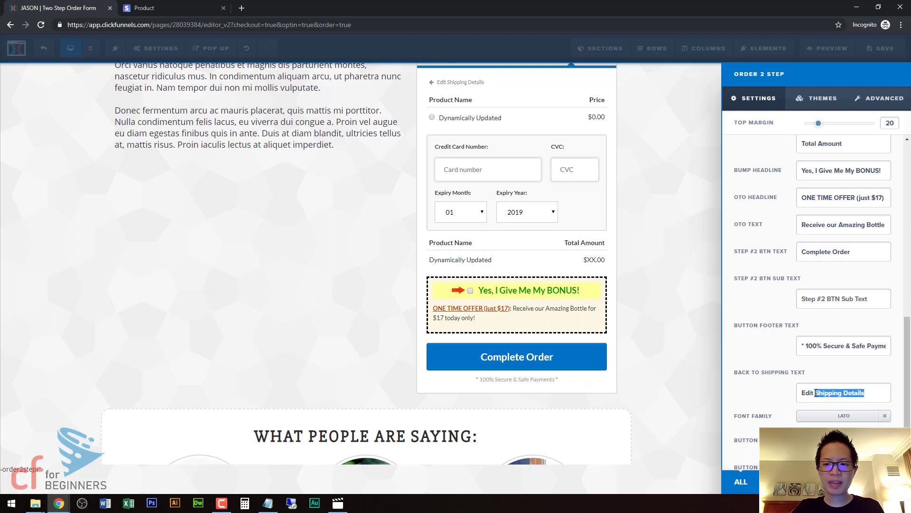
{"action": "left_click", "coordinate": [815, 392]}
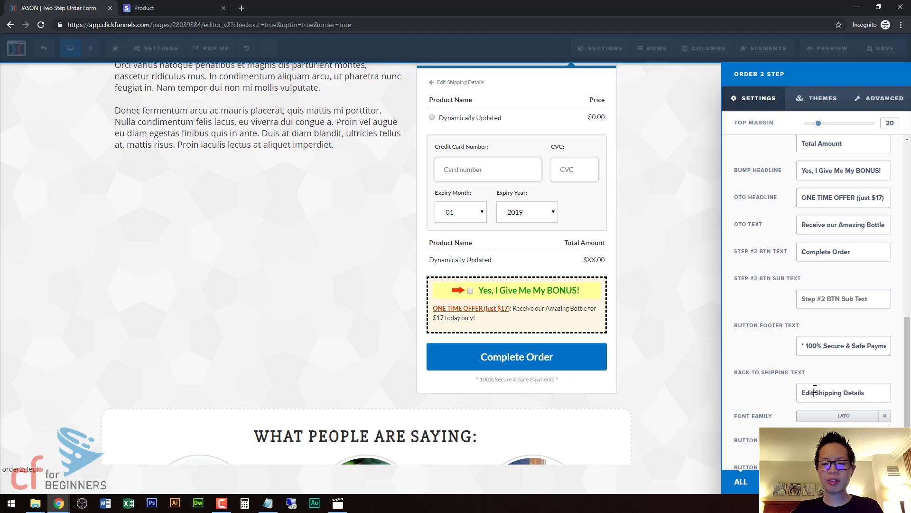
{"action": "double_click", "coordinate": [858, 394]}
{"action": "key", "text": "BackSpace"}
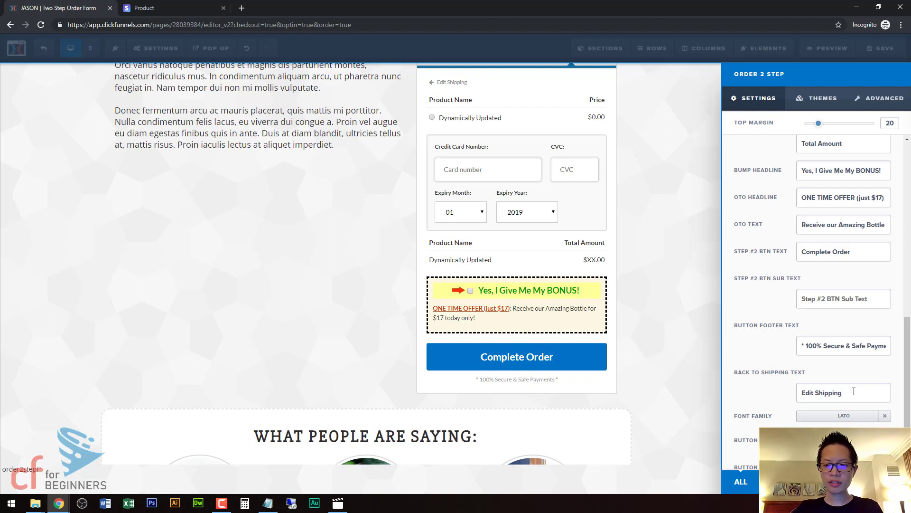
Set the order form's button color to the red swatch from the conversion colors
{"action": "scroll", "coordinate": [857, 392], "scroll_direction": "down", "scroll_amount": 1}
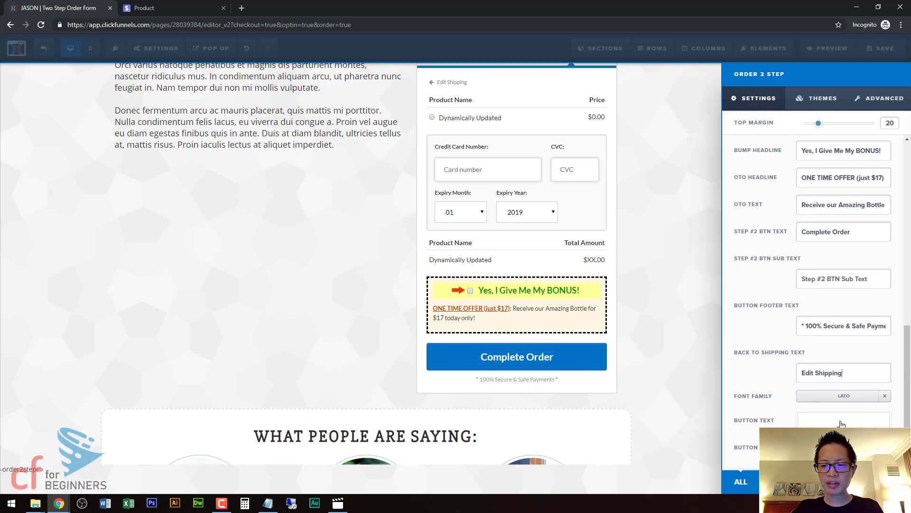
{"action": "left_click", "coordinate": [844, 447]}
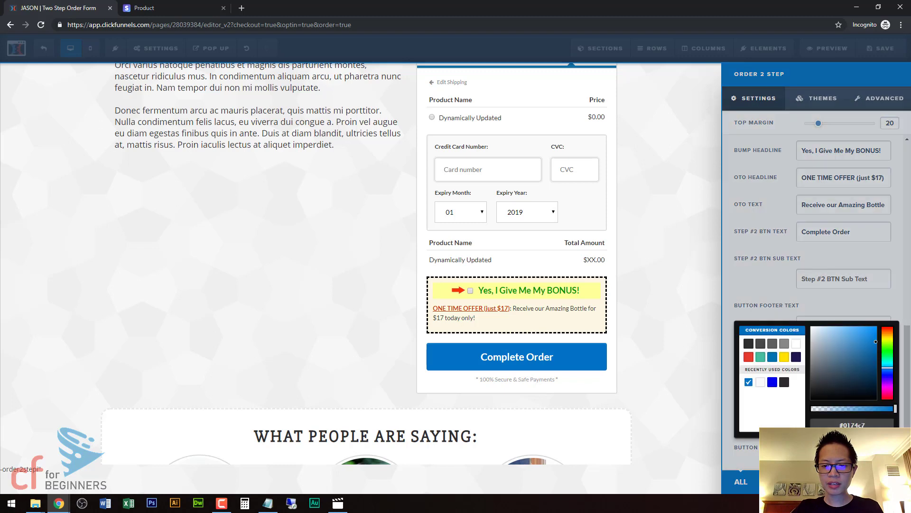
{"action": "left_click", "coordinate": [749, 357]}
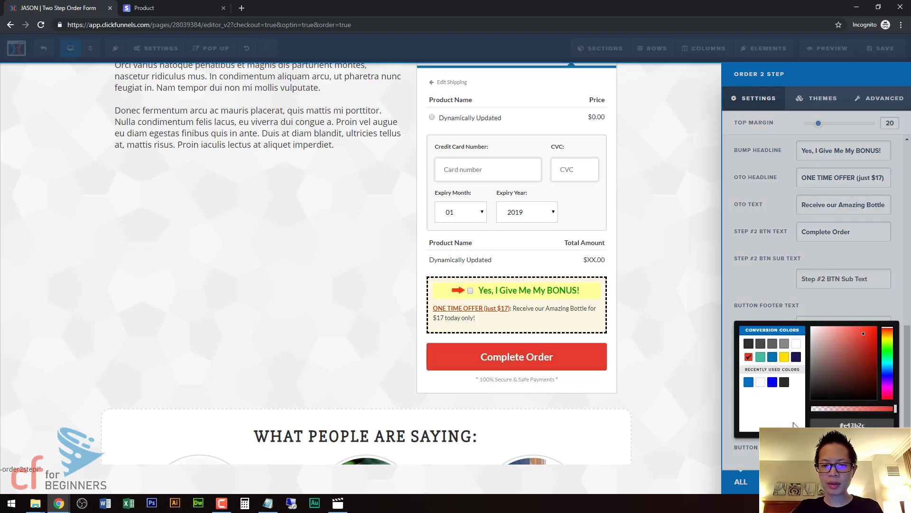
{"action": "left_click", "coordinate": [844, 451]}
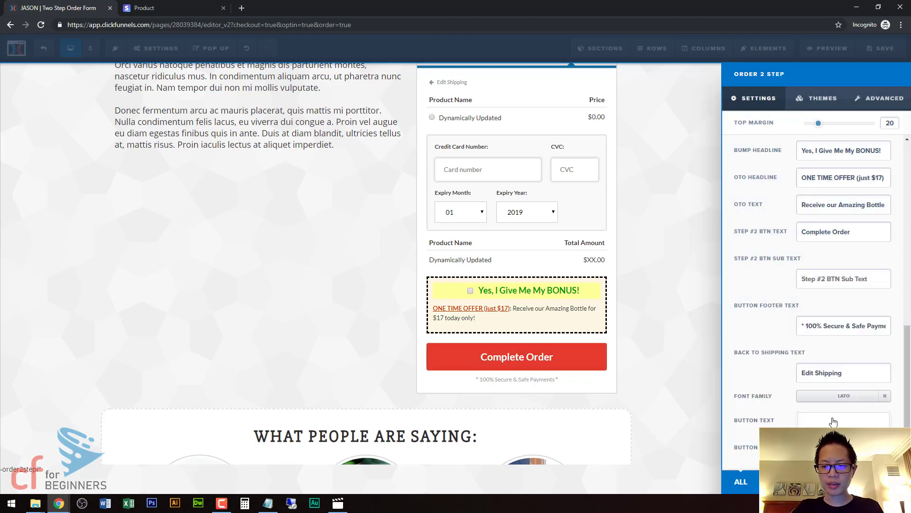
Show the Step #1 preview of the order form and hide its phone number field
{"action": "left_click", "coordinate": [872, 104]}
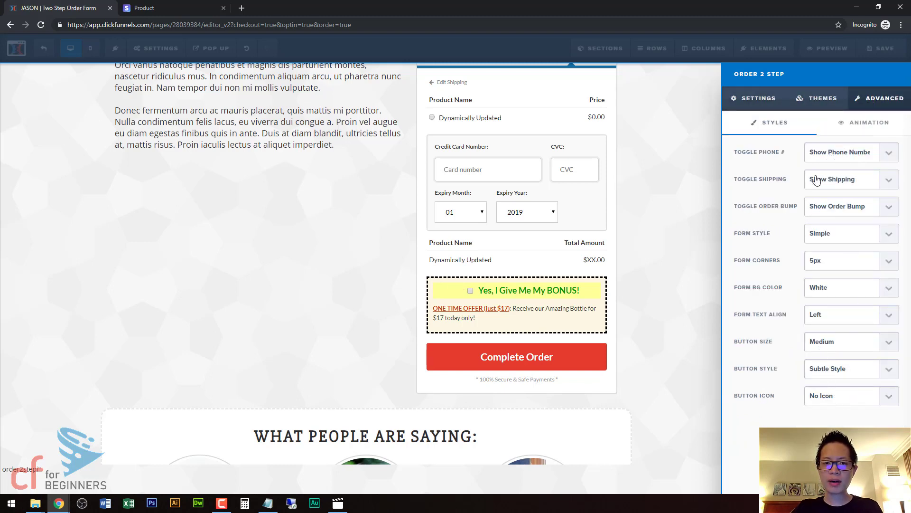
{"action": "left_click", "coordinate": [755, 103]}
{"action": "scroll", "coordinate": [806, 149], "scroll_direction": "up", "scroll_amount": 10}
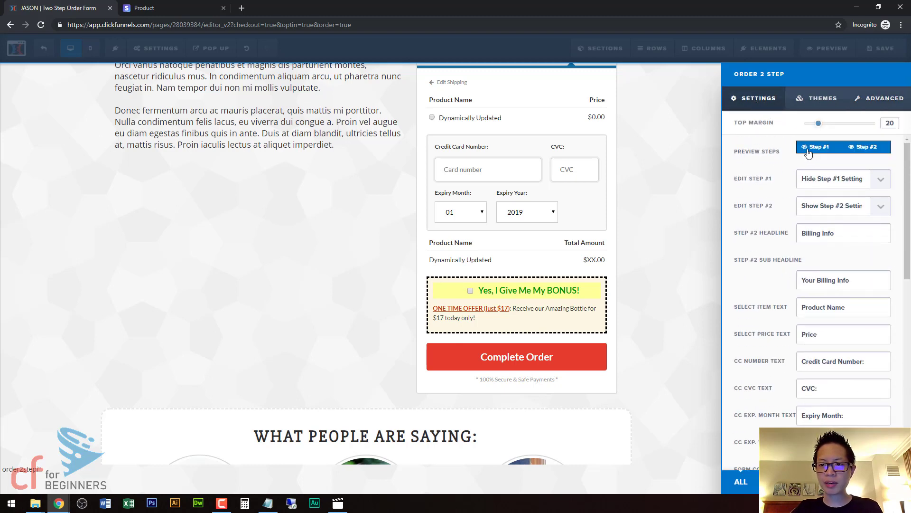
{"action": "left_click", "coordinate": [807, 151]}
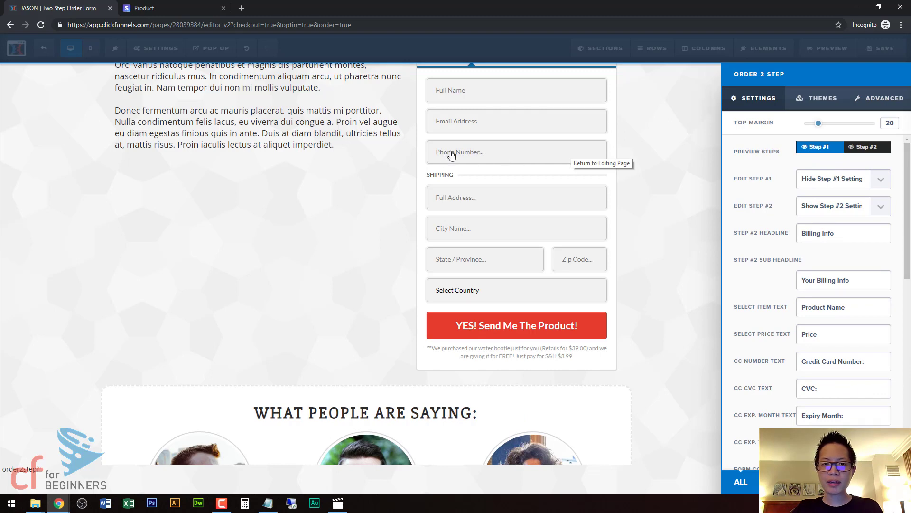
{"action": "left_click", "coordinate": [874, 109]}
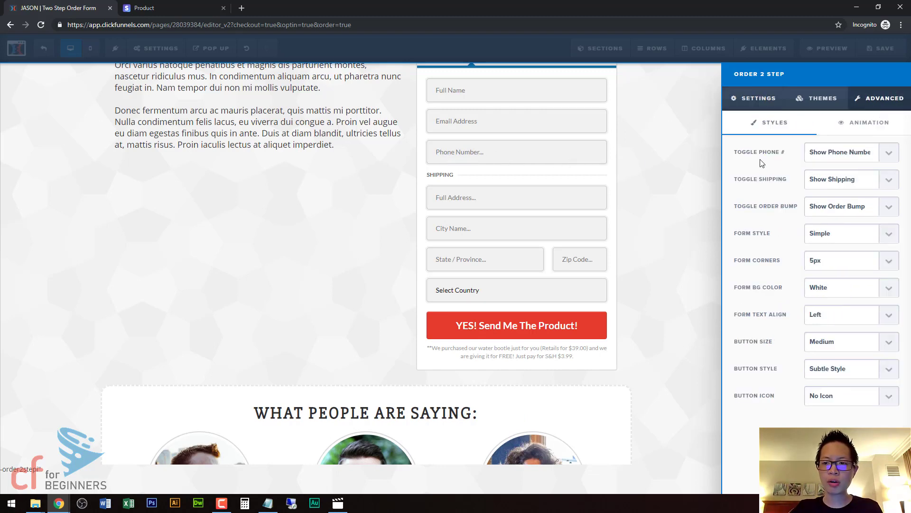
{"action": "left_click", "coordinate": [826, 154]}
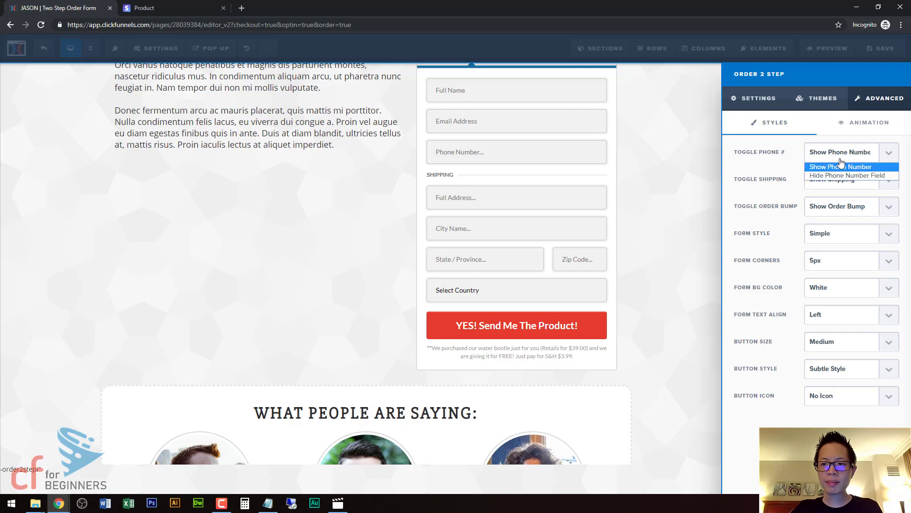
{"action": "left_click", "coordinate": [830, 176]}
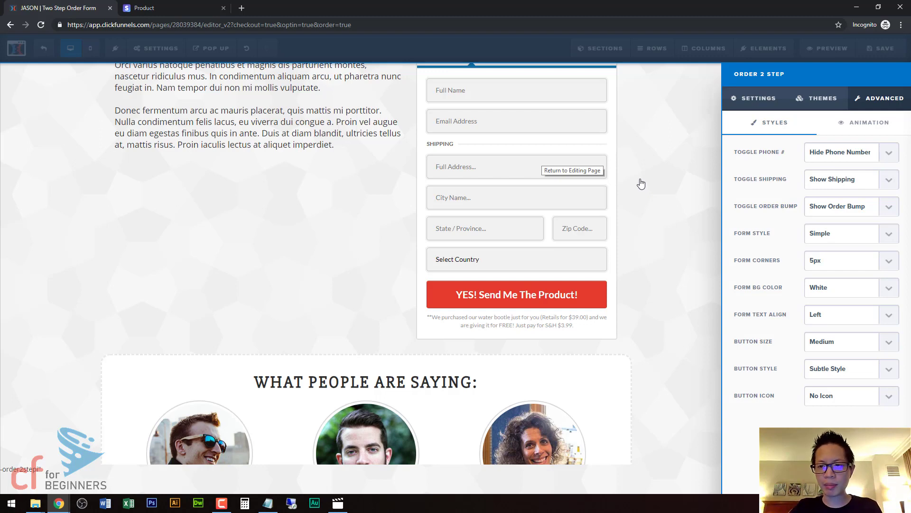
Try hiding the order bump, and set it back to Show Order Bump
{"action": "left_click", "coordinate": [837, 211]}
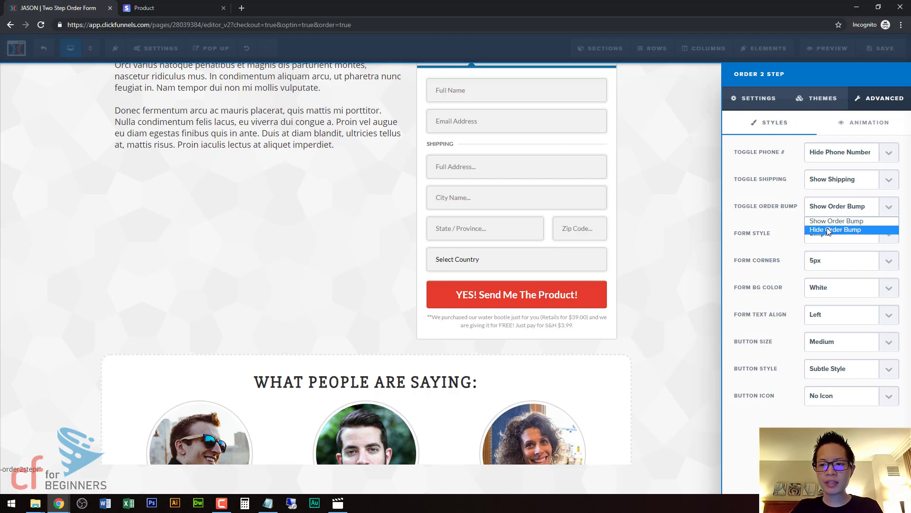
{"action": "left_click", "coordinate": [827, 229]}
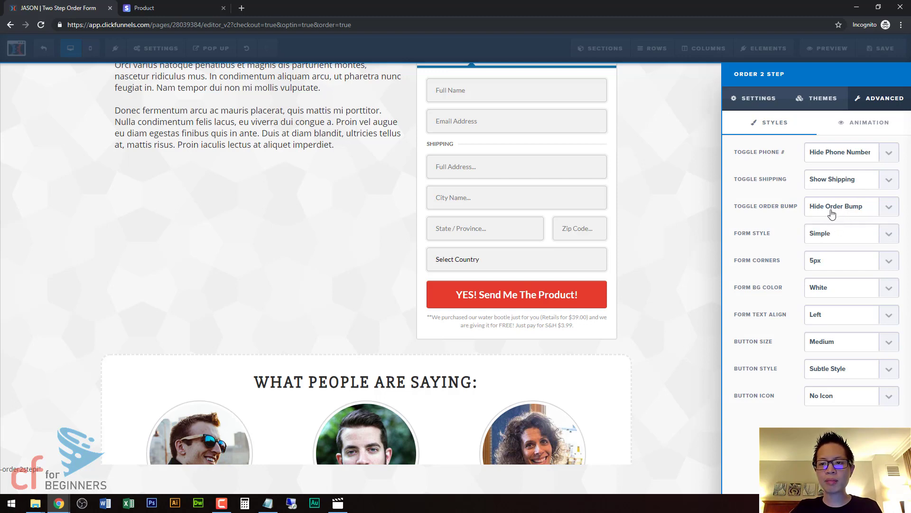
{"action": "left_click", "coordinate": [832, 214]}
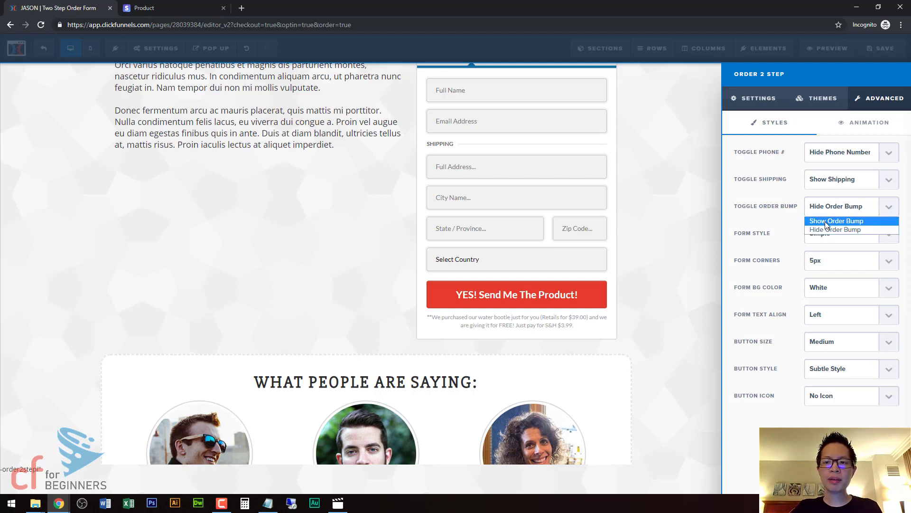
{"action": "left_click", "coordinate": [826, 221]}
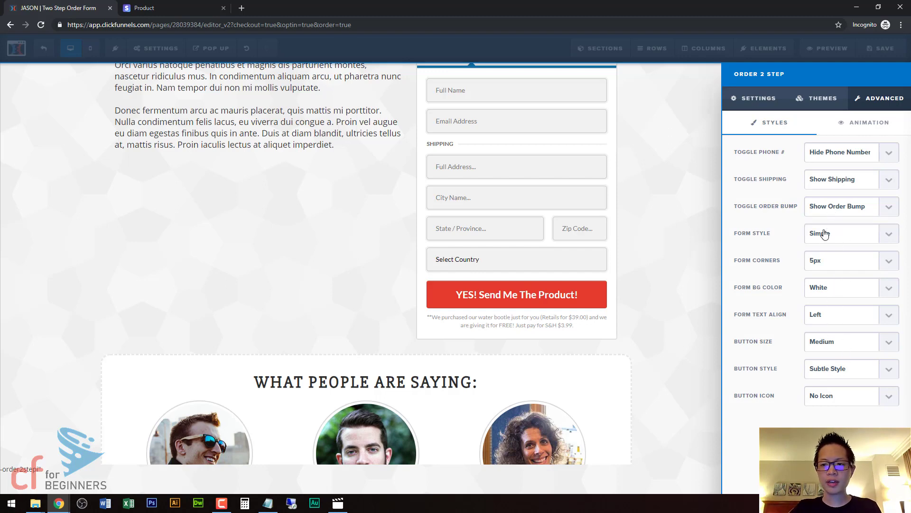
Close the order form settings, save the page and open its preview
{"action": "left_click", "coordinate": [658, 203]}
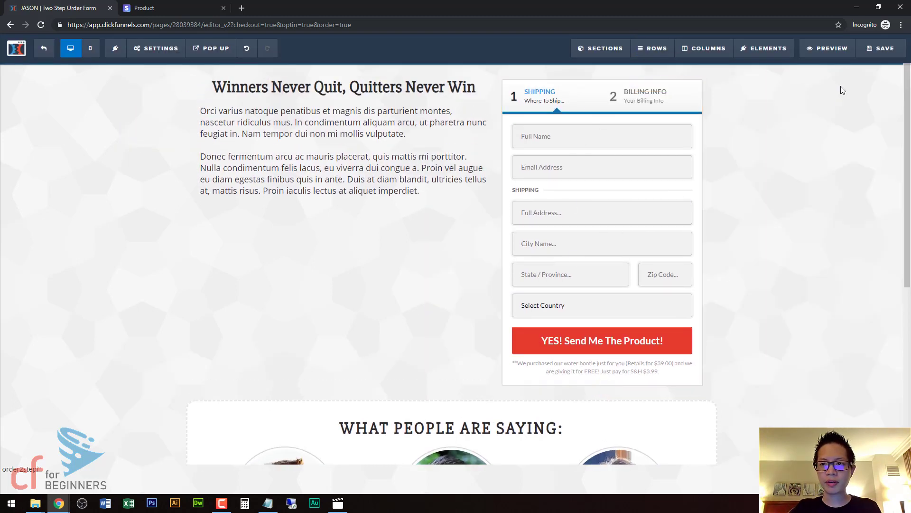
{"action": "left_click", "coordinate": [876, 56]}
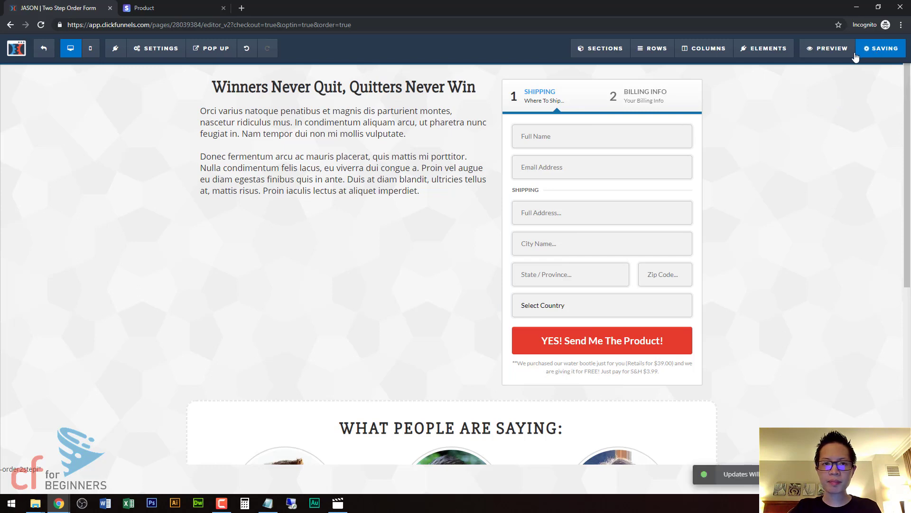
{"action": "left_click", "coordinate": [836, 57]}
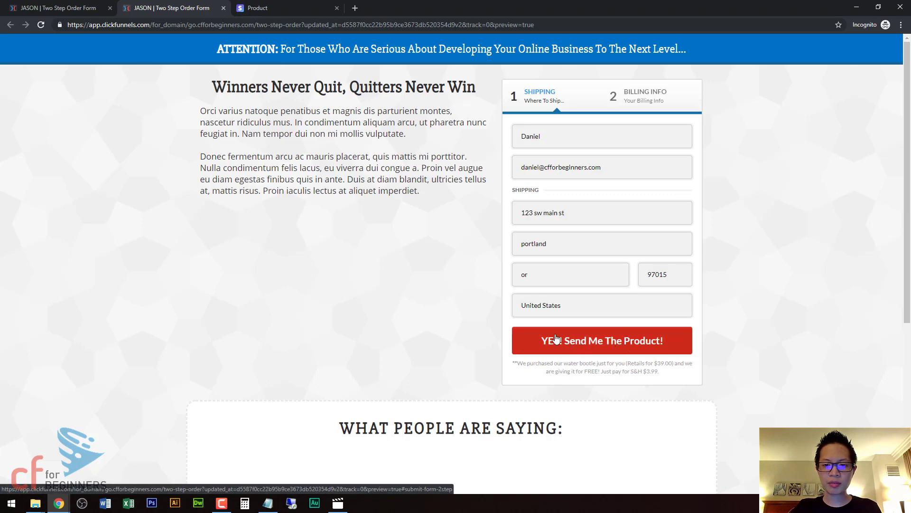
Proceed from shipping to billing in the previewed form and test the order bump by checking and unchecking it
{"action": "left_click", "coordinate": [616, 338]}
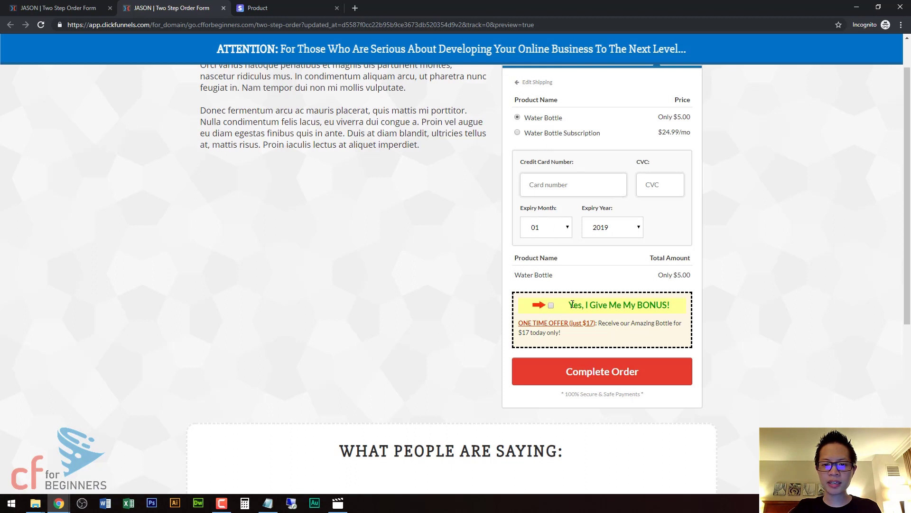
{"action": "left_click", "coordinate": [551, 305]}
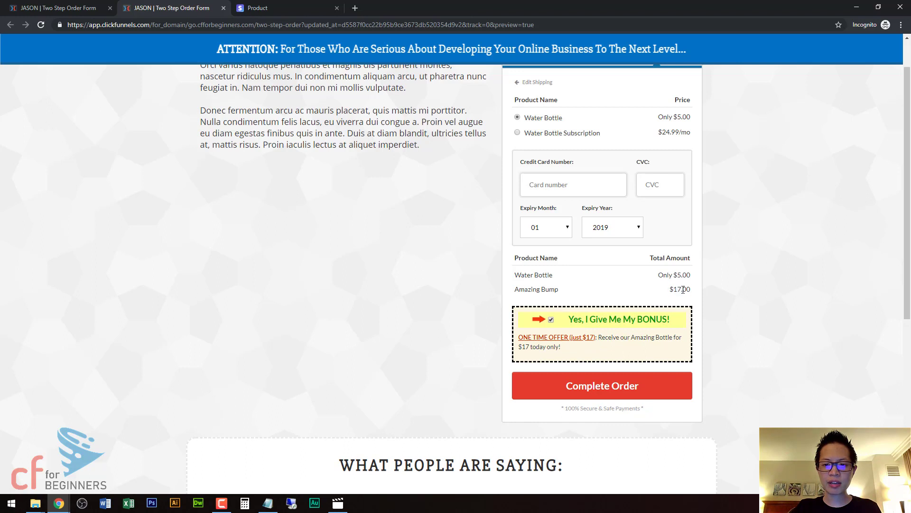
{"action": "left_click", "coordinate": [551, 320]}
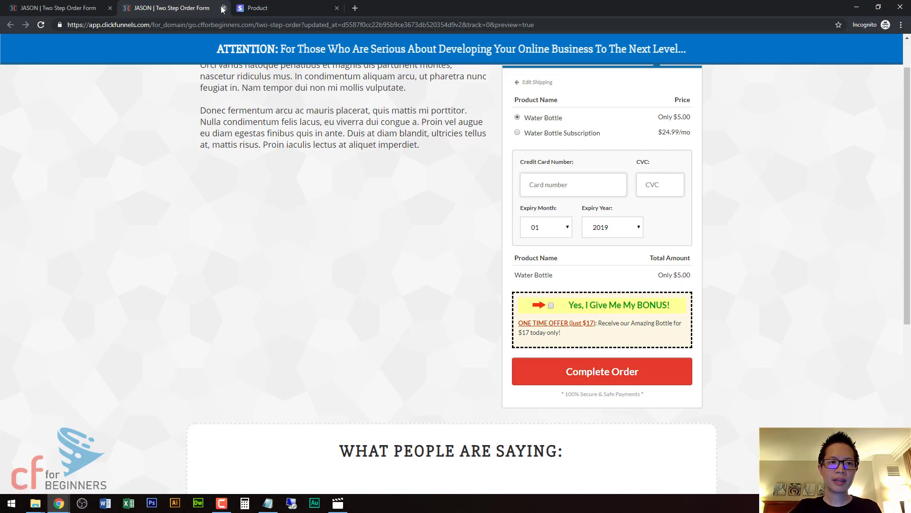
Return to the page editor and add an Order Select element below the body paragraph
{"action": "left_click", "coordinate": [93, 6]}
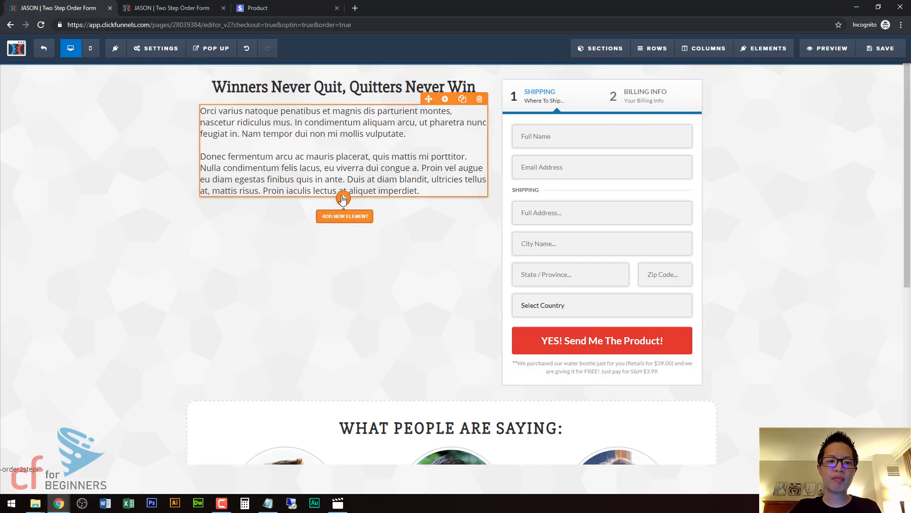
{"action": "left_click", "coordinate": [375, 220]}
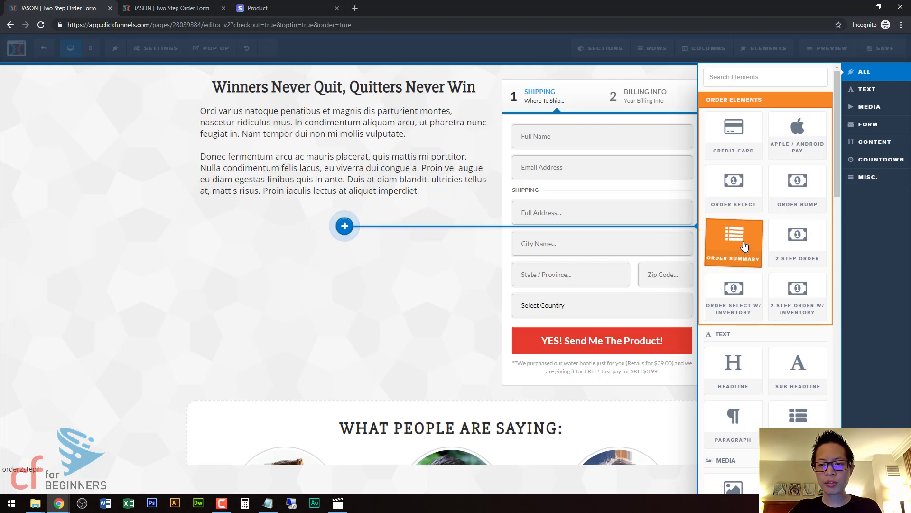
{"action": "left_click", "coordinate": [738, 185]}
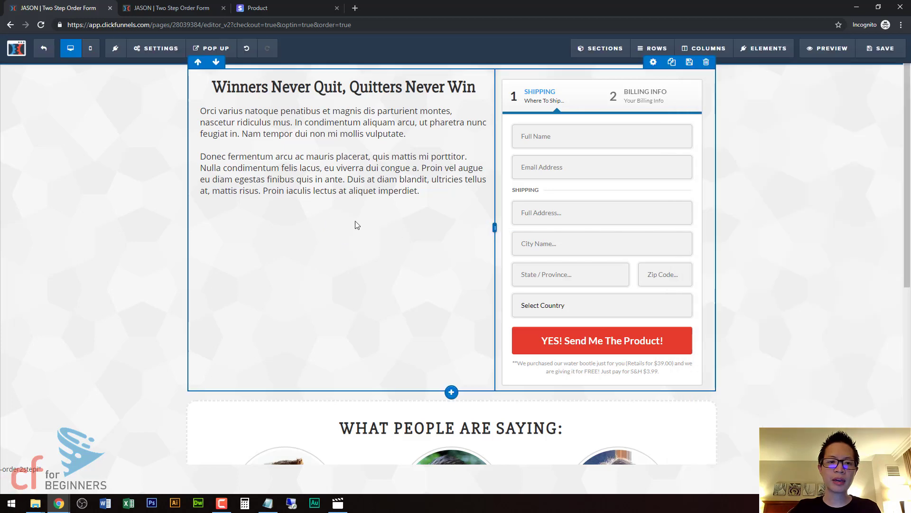
{"action": "left_click", "coordinate": [344, 198]}
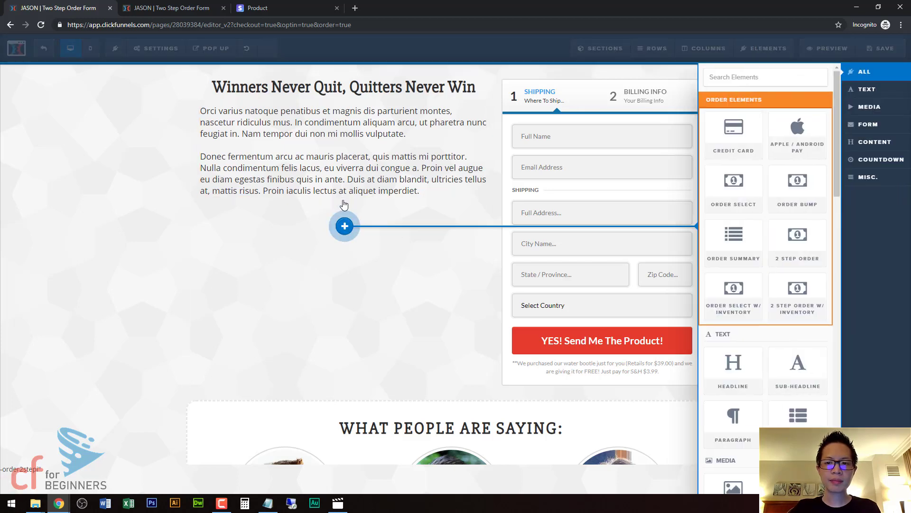
{"action": "left_click", "coordinate": [743, 196]}
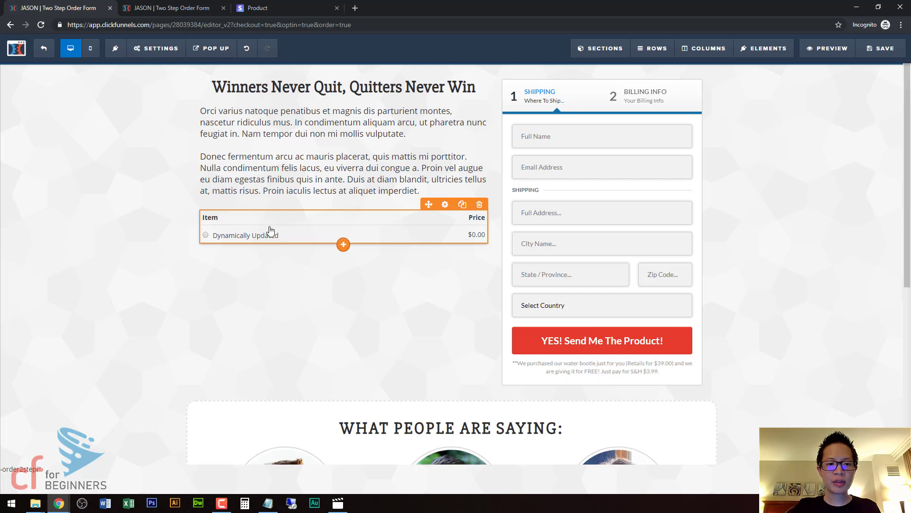
Add a Shipping Address element directly below the order select element
{"action": "left_click", "coordinate": [344, 245]}
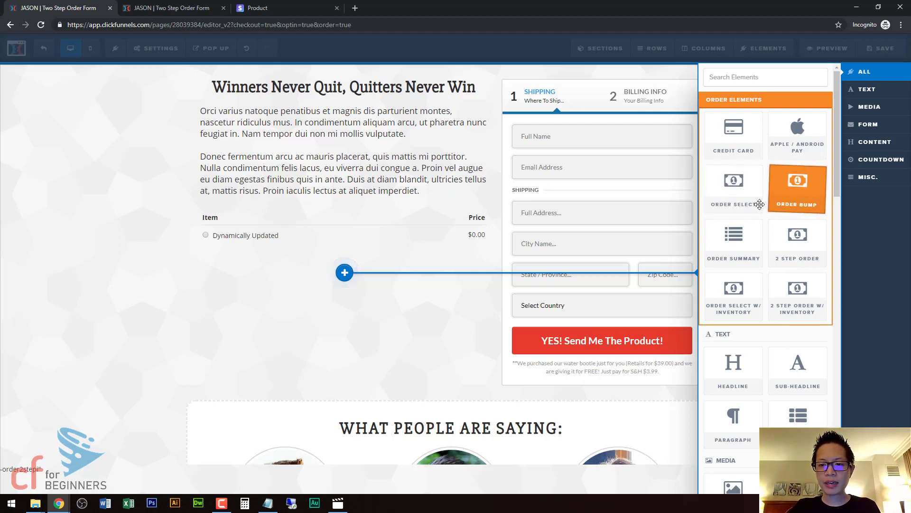
{"action": "scroll", "coordinate": [753, 209], "scroll_direction": "down", "scroll_amount": 3}
{"action": "scroll", "coordinate": [754, 210], "scroll_direction": "down", "scroll_amount": 9}
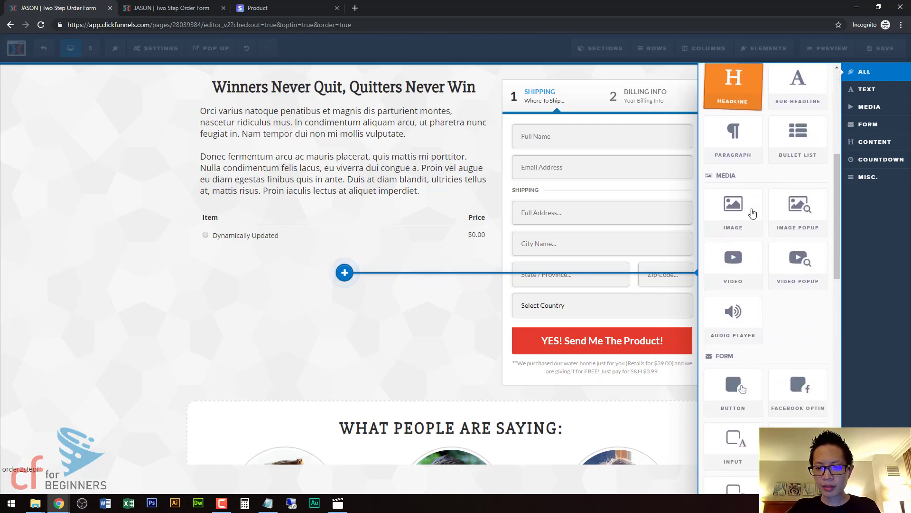
{"action": "scroll", "coordinate": [752, 213], "scroll_direction": "down", "scroll_amount": 4}
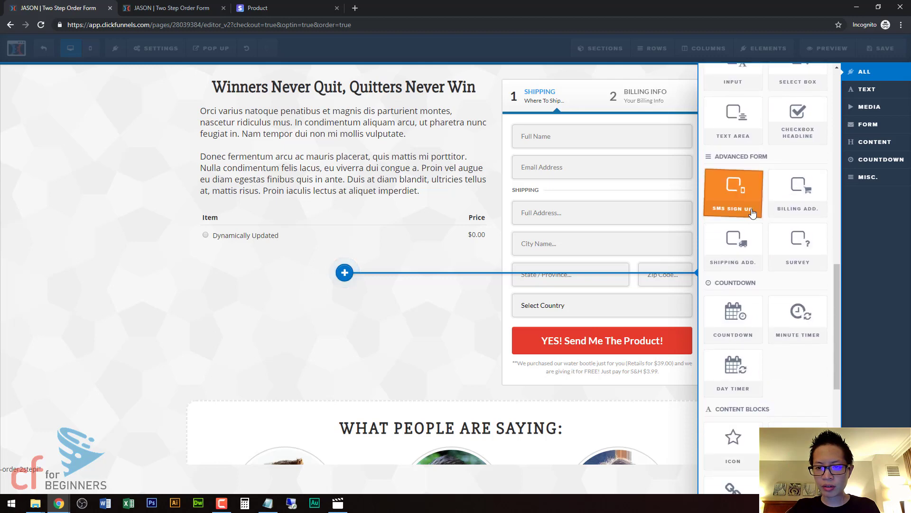
{"action": "left_click", "coordinate": [757, 259]}
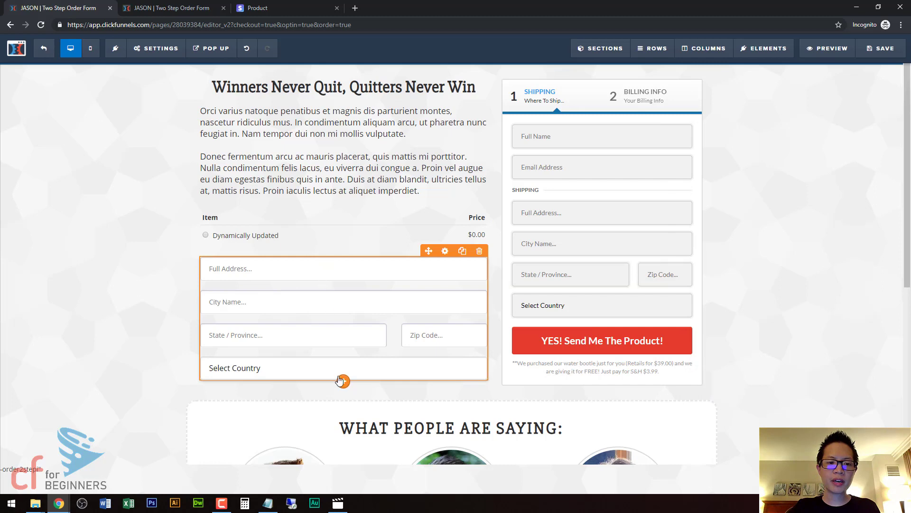
Add a Billing Address element directly below the shipping address element
{"action": "left_click", "coordinate": [358, 398]}
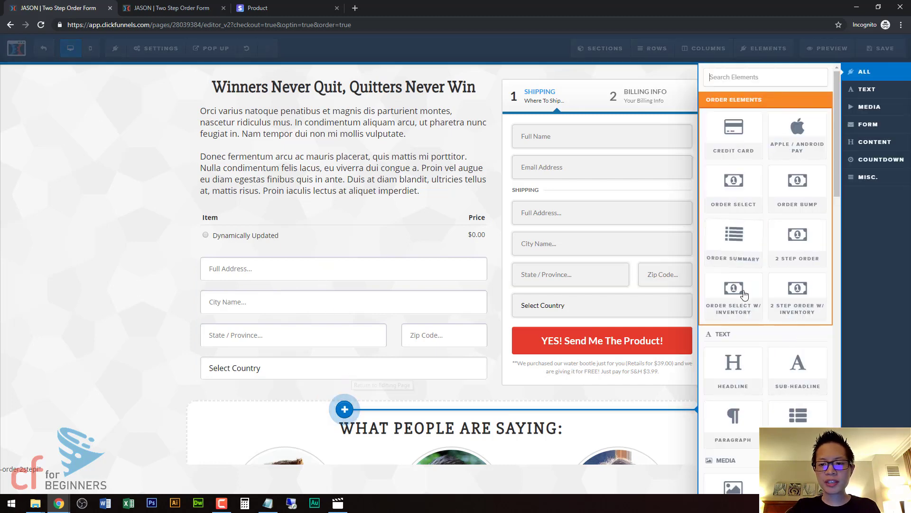
{"action": "scroll", "coordinate": [763, 305], "scroll_direction": "down", "scroll_amount": 5}
{"action": "scroll", "coordinate": [765, 306], "scroll_direction": "down", "scroll_amount": 8}
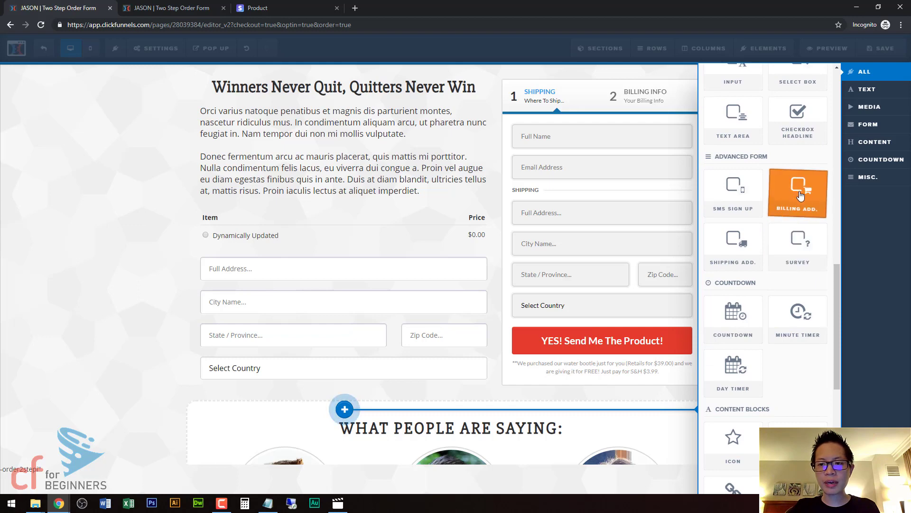
{"action": "left_click", "coordinate": [799, 210]}
{"action": "scroll", "coordinate": [387, 311], "scroll_direction": "down", "scroll_amount": 1}
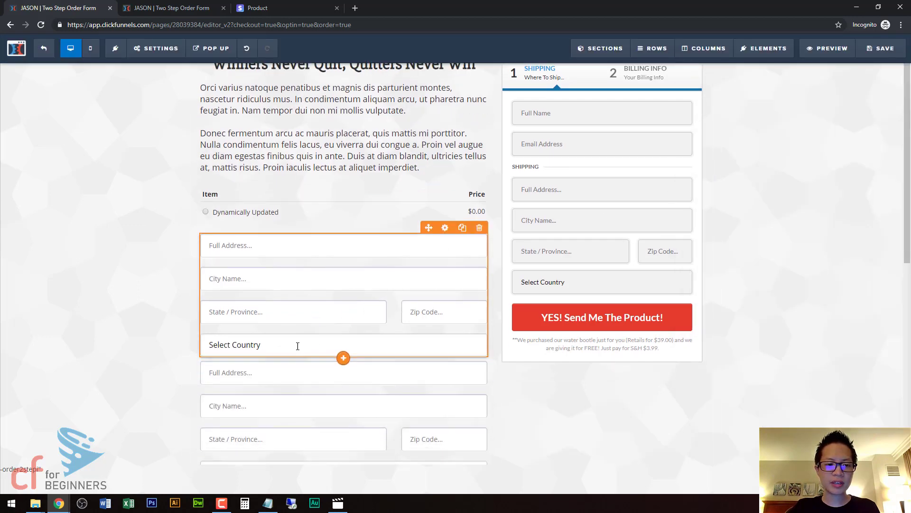
Delete the billing address element below the shipping address and confirm the removal
{"action": "mouse_move", "coordinate": [457, 347]}
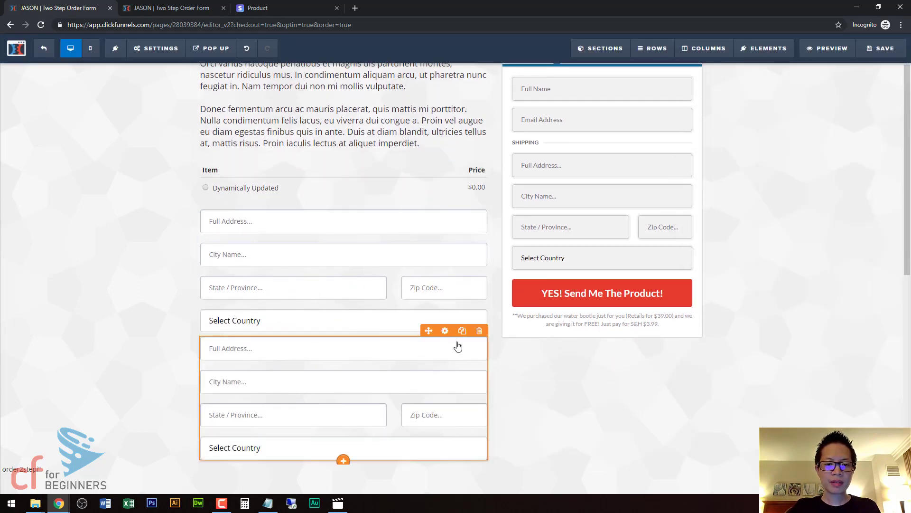
{"action": "left_click", "coordinate": [479, 331]}
{"action": "left_click", "coordinate": [502, 79]}
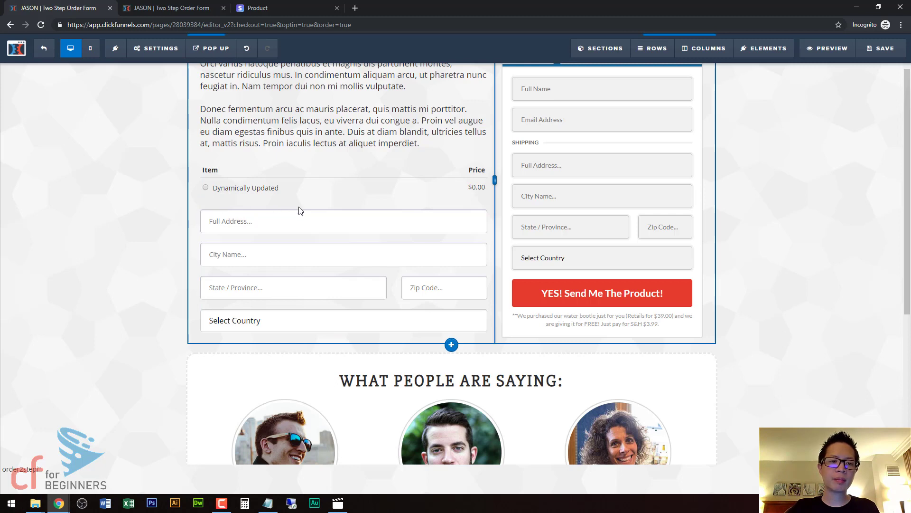
Add a Credit Card element below the shipping address fields and a Button element beneath it
{"action": "mouse_move", "coordinate": [343, 331]}
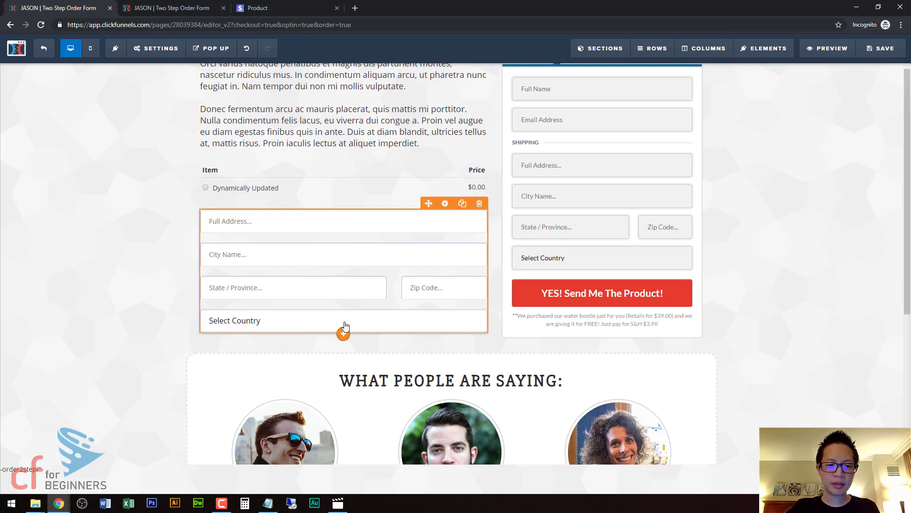
{"action": "left_click", "coordinate": [348, 328]}
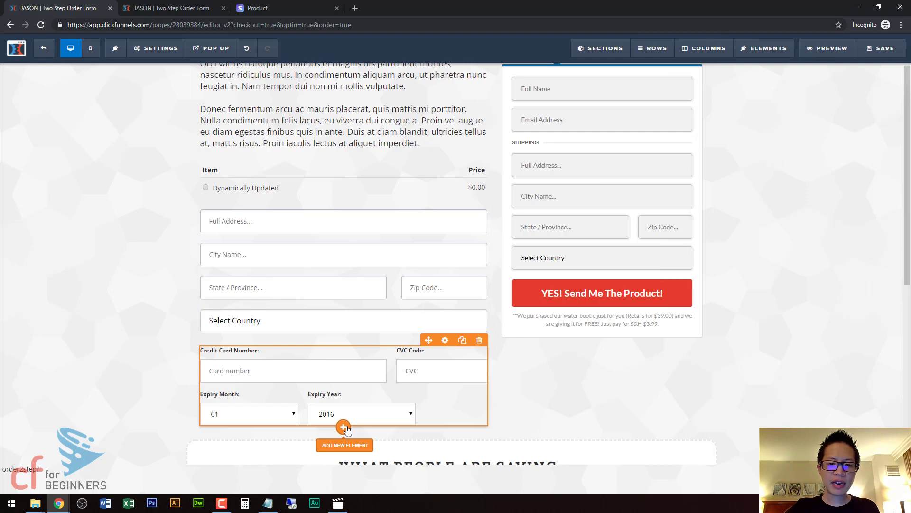
{"action": "left_click", "coordinate": [345, 428]}
{"action": "scroll", "coordinate": [756, 309], "scroll_direction": "down", "scroll_amount": 5}
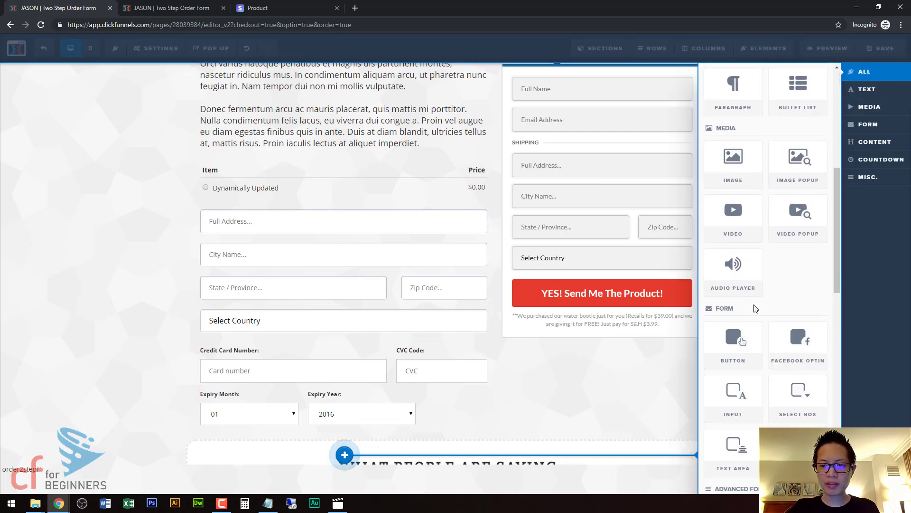
{"action": "scroll", "coordinate": [756, 309], "scroll_direction": "down", "scroll_amount": 1}
{"action": "left_click_drag", "start_coordinate": [738, 302], "coordinate": [392, 333]}
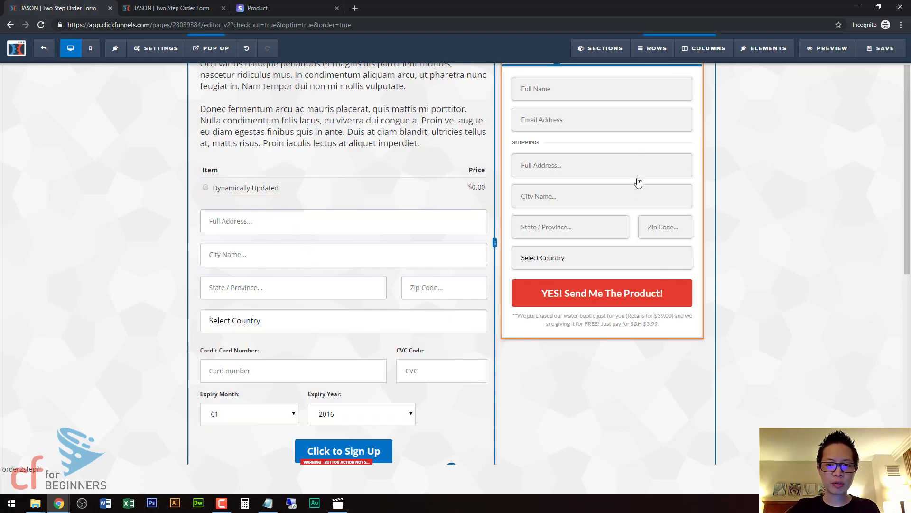
Delete the two-step order form beside the body text and confirm the removal
{"action": "scroll", "coordinate": [641, 195], "scroll_direction": "up", "scroll_amount": 1}
{"action": "left_click", "coordinate": [694, 86]}
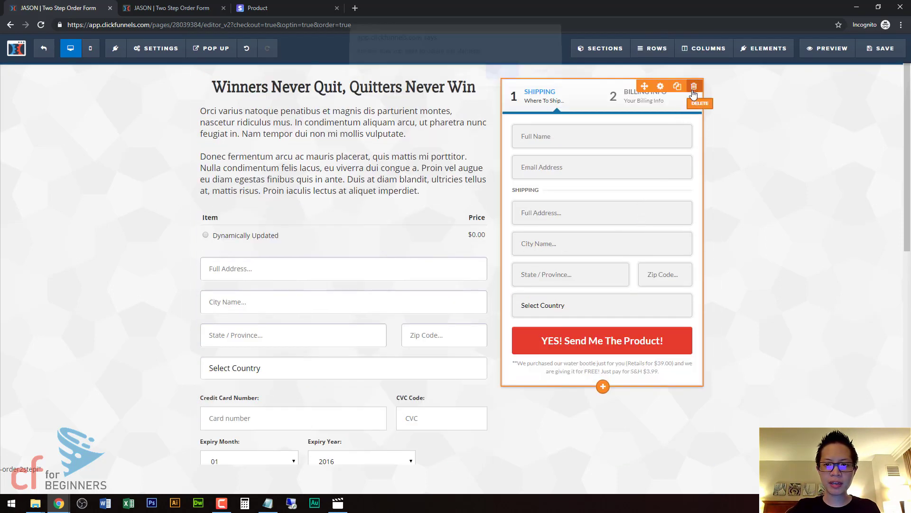
{"action": "left_click", "coordinate": [502, 79]}
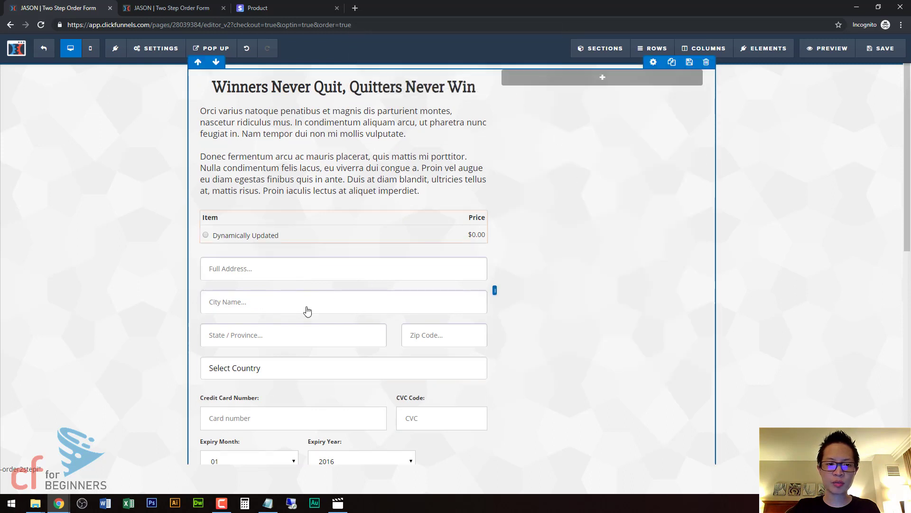
Set the "Click to Sign Up" button's action to Submit Order / Submit Form and close its settings
{"action": "scroll", "coordinate": [560, 272], "scroll_direction": "down", "scroll_amount": 2}
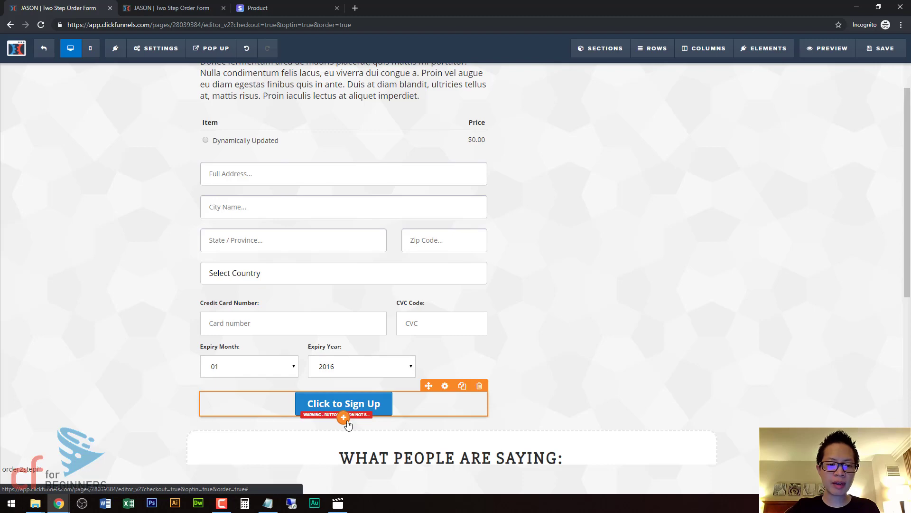
{"action": "left_click", "coordinate": [323, 418]}
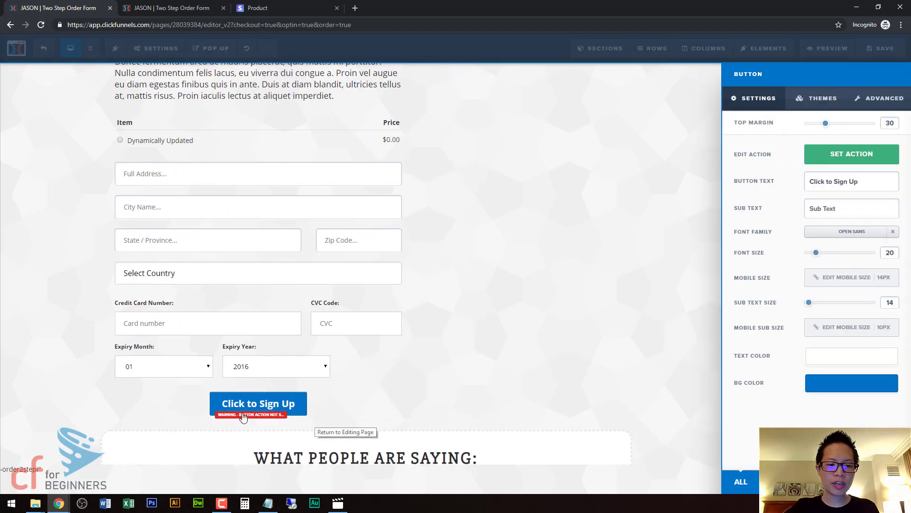
{"action": "left_click", "coordinate": [844, 155]}
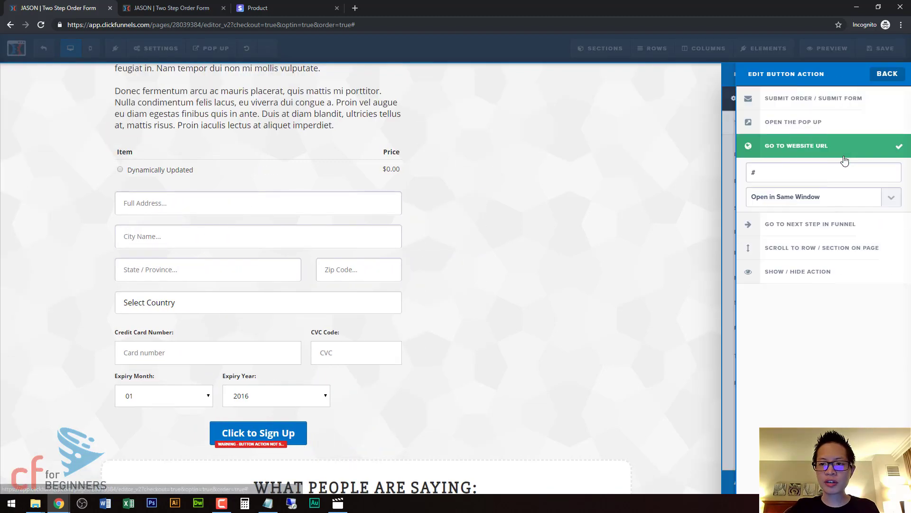
{"action": "left_click", "coordinate": [794, 100]}
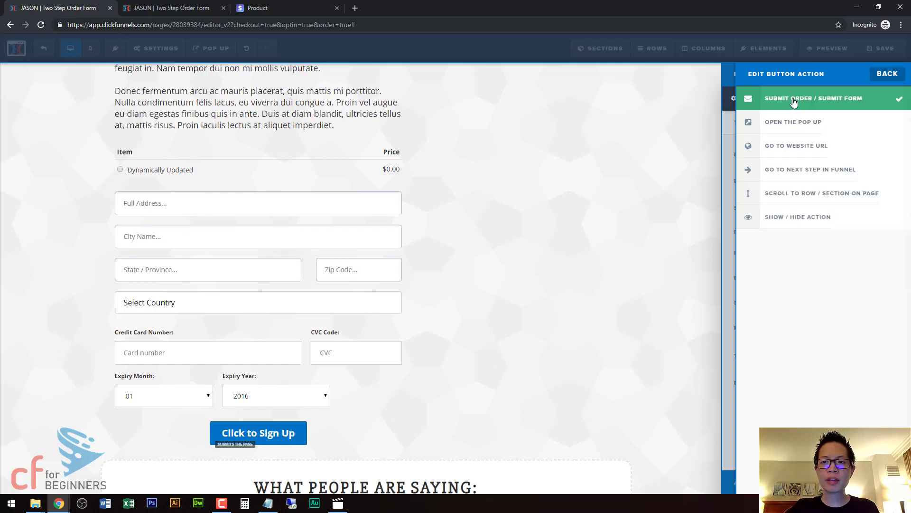
{"action": "left_click", "coordinate": [897, 83]}
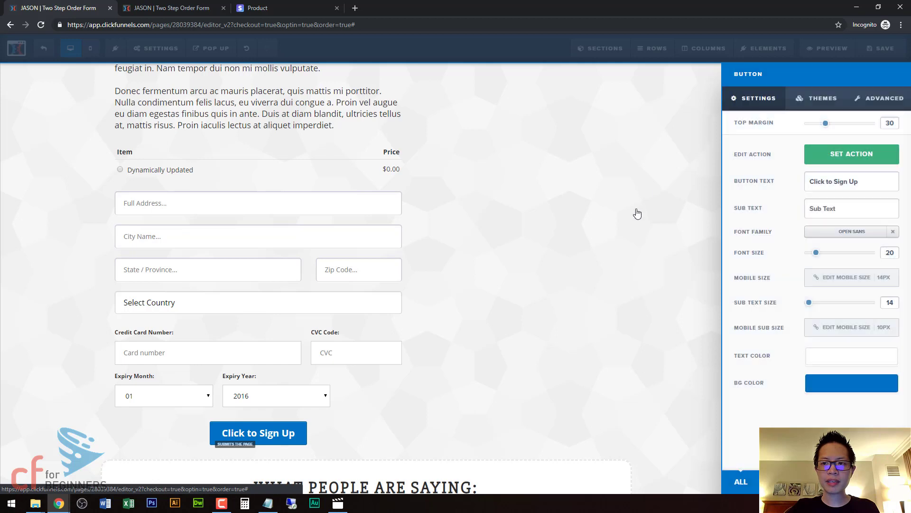
{"action": "left_click", "coordinate": [373, 197]}
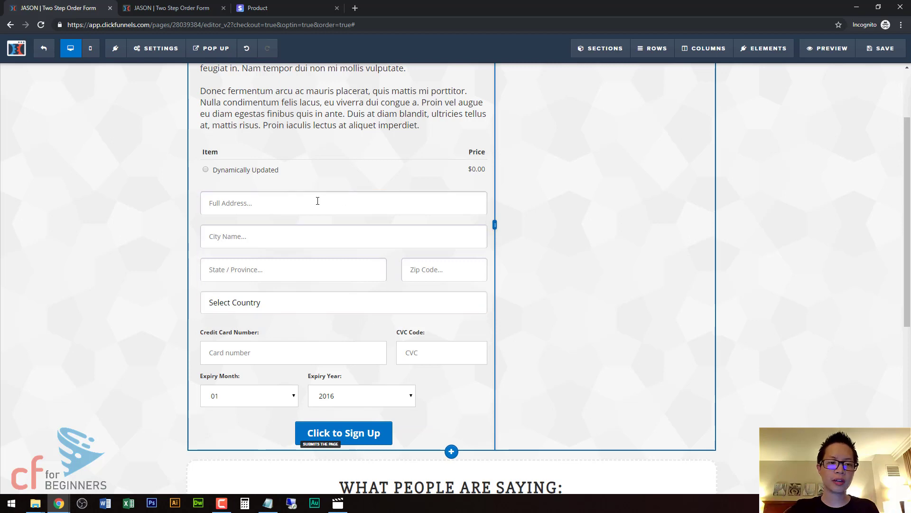
Save the page and open its preview at the separate order elements
{"action": "left_click", "coordinate": [882, 52]}
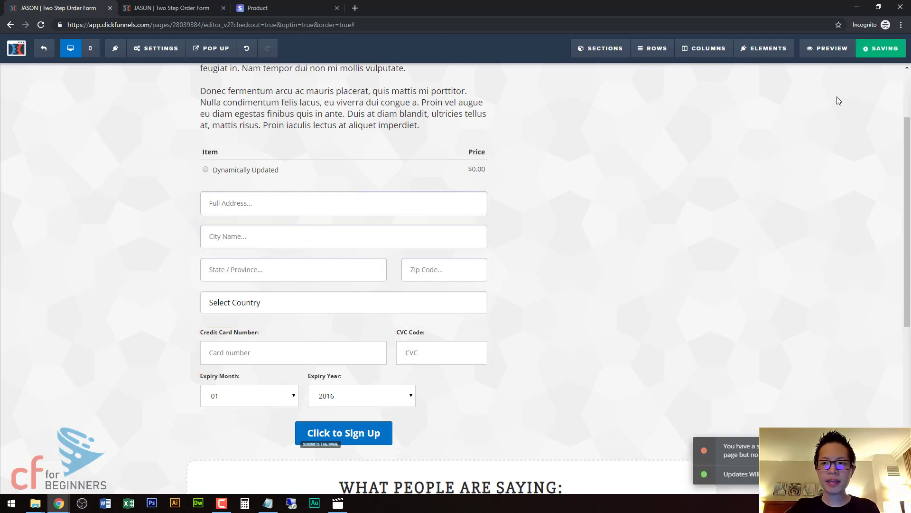
{"action": "left_click", "coordinate": [822, 52]}
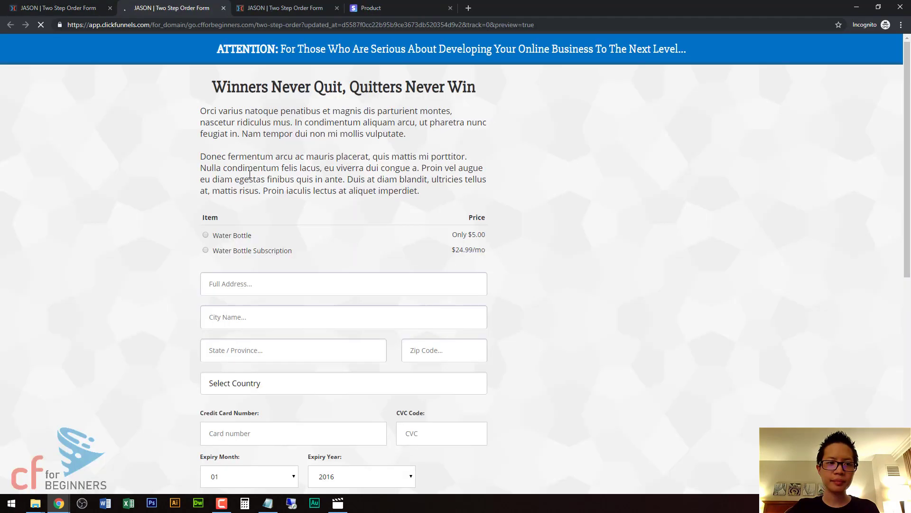
{"action": "scroll", "coordinate": [321, 215], "scroll_direction": "down", "scroll_amount": 2}
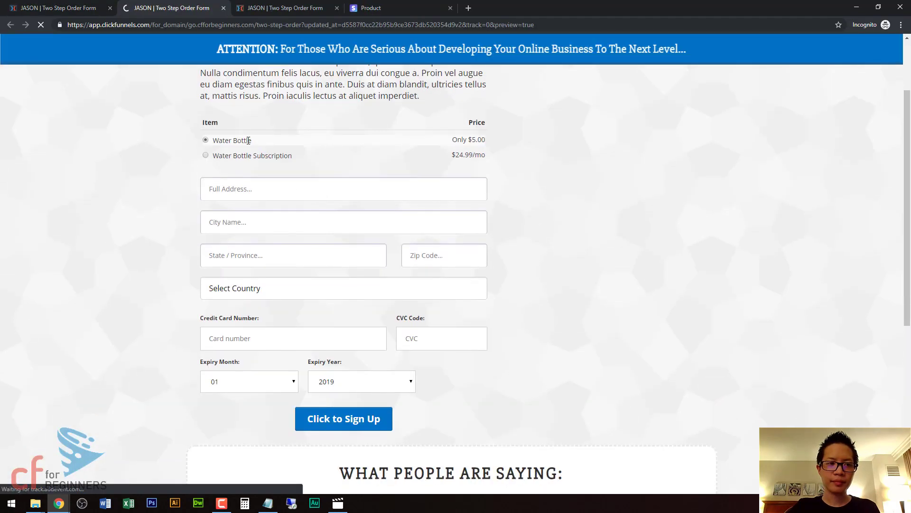
Test the previewed product selection by switching between Water Bottle and Water Bottle Subscription
{"action": "left_click", "coordinate": [225, 151]}
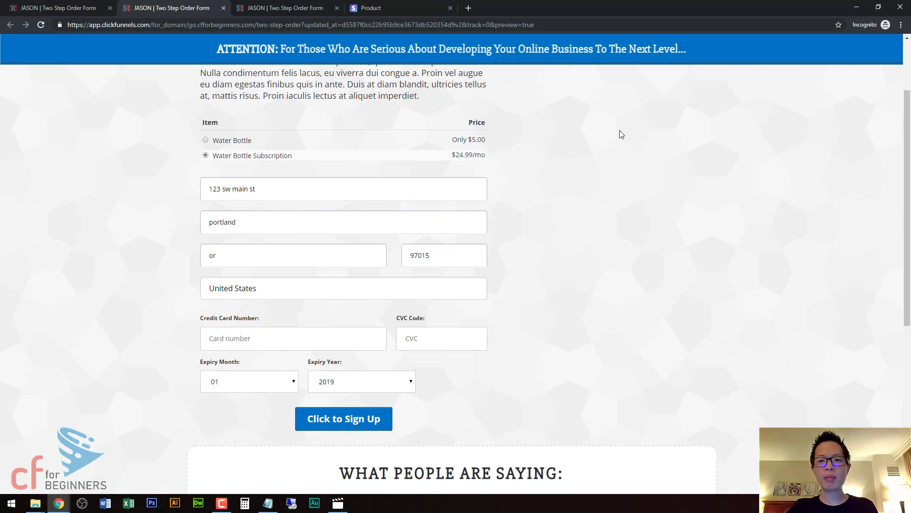
{"action": "left_click", "coordinate": [221, 145]}
{"action": "left_click", "coordinate": [221, 157]}
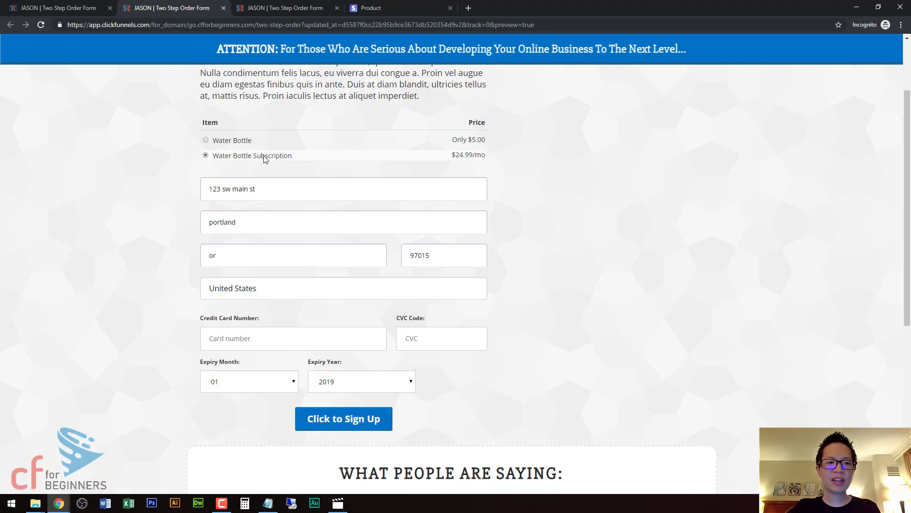
{"action": "left_click", "coordinate": [207, 141]}
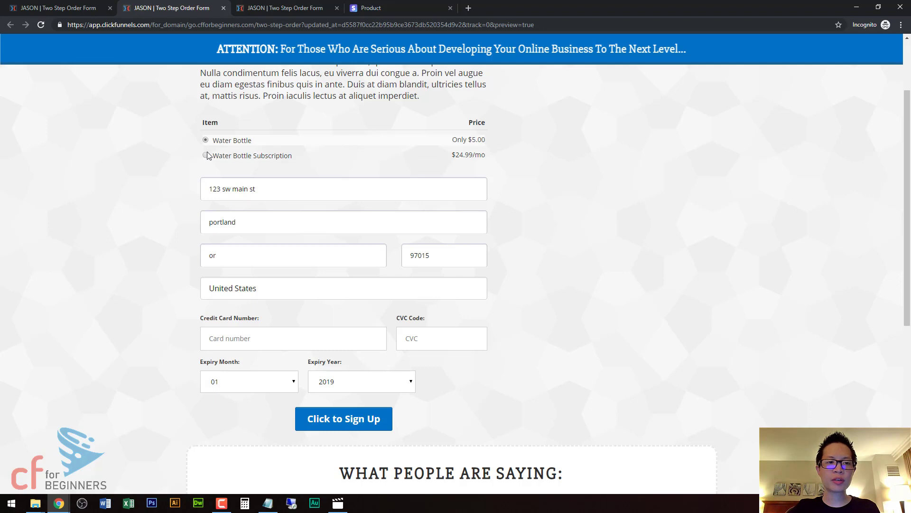
{"action": "left_click", "coordinate": [206, 156]}
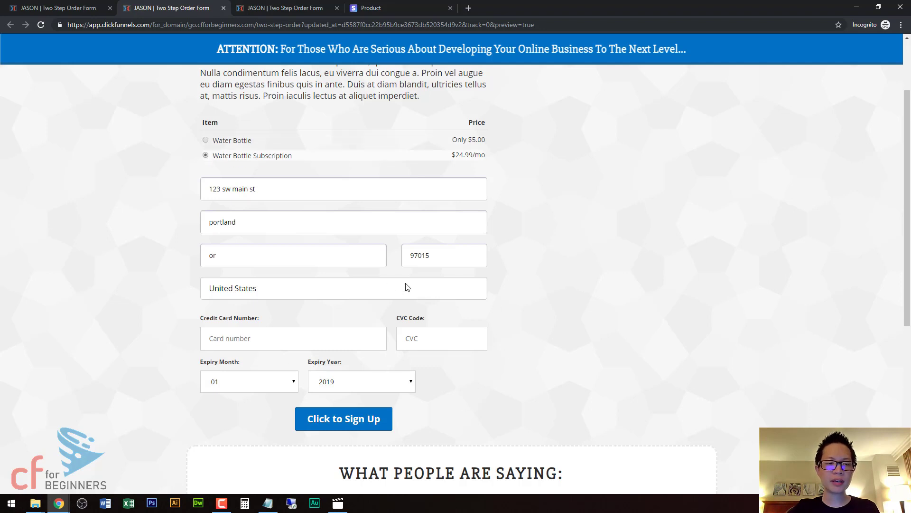
Return to the page editor and add an Order Bump element between the credit card fields and the sign-up button
{"action": "left_click", "coordinate": [66, 8]}
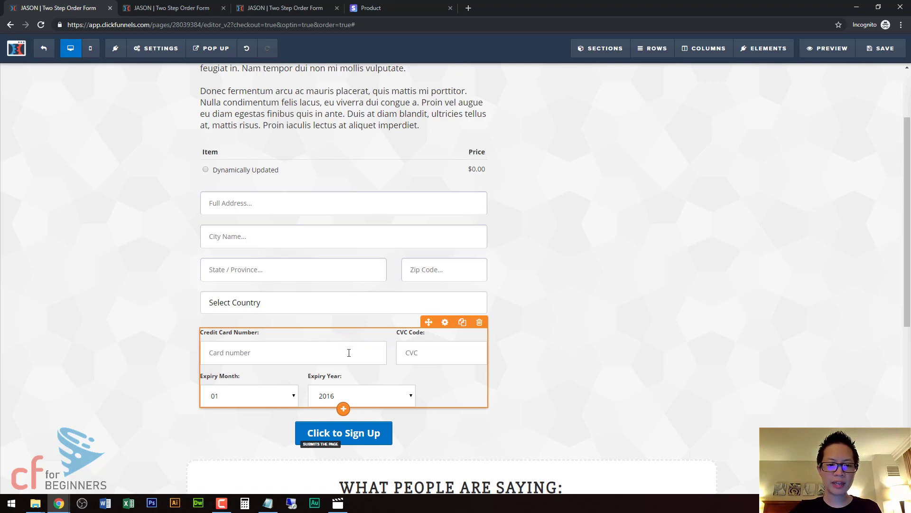
{"action": "scroll", "coordinate": [349, 352], "scroll_direction": "down", "scroll_amount": 1}
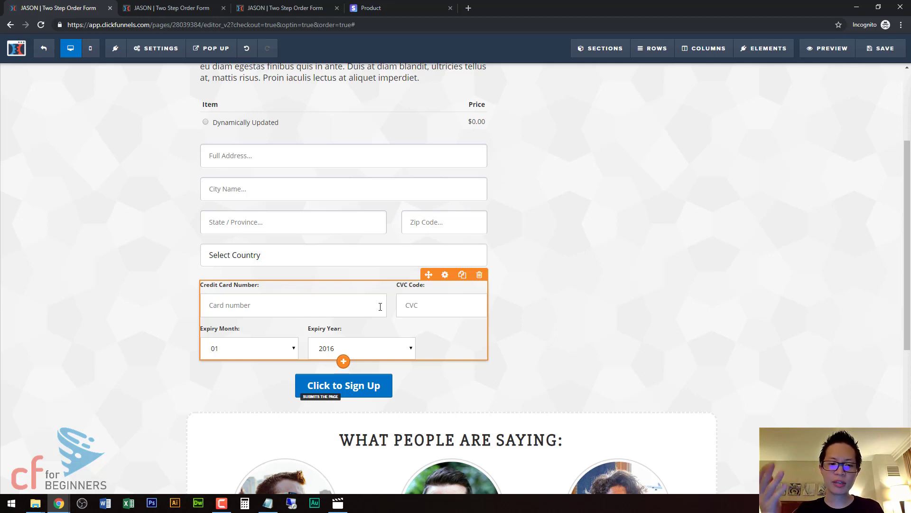
{"action": "left_click", "coordinate": [344, 361]}
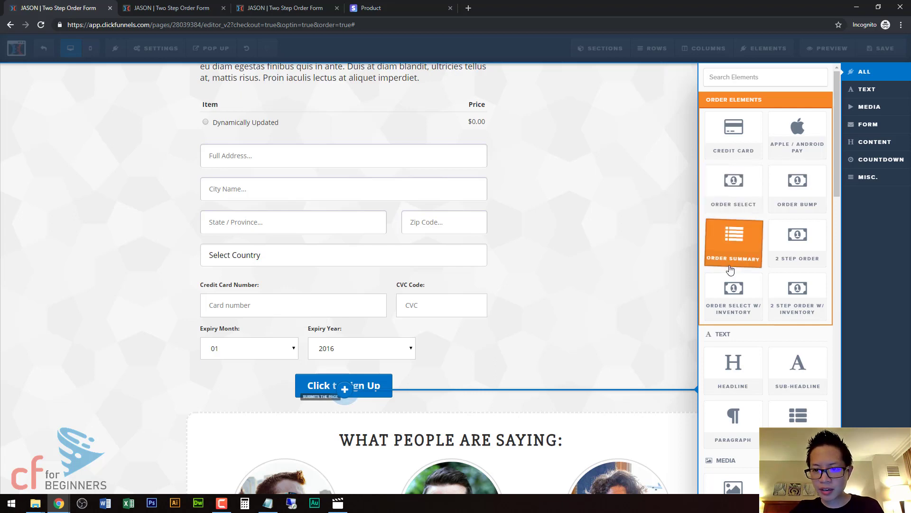
{"action": "left_click", "coordinate": [790, 187]}
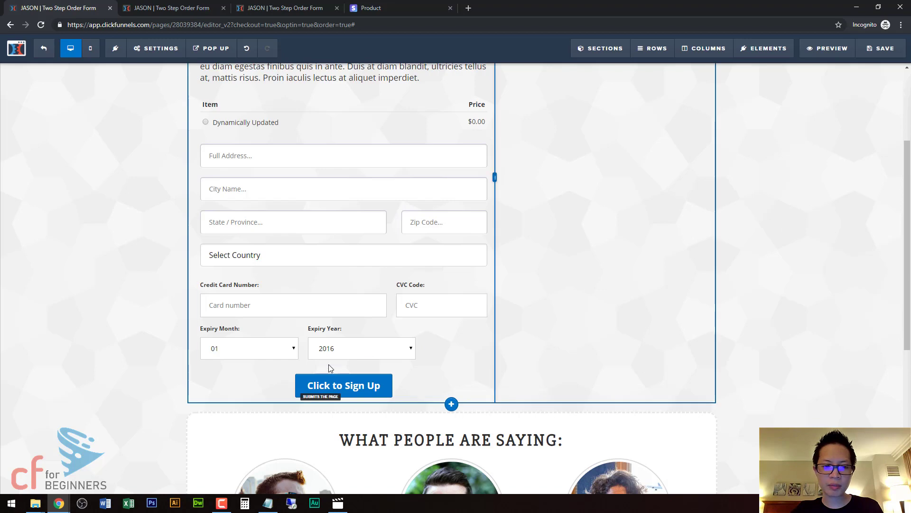
{"action": "left_click", "coordinate": [345, 352]}
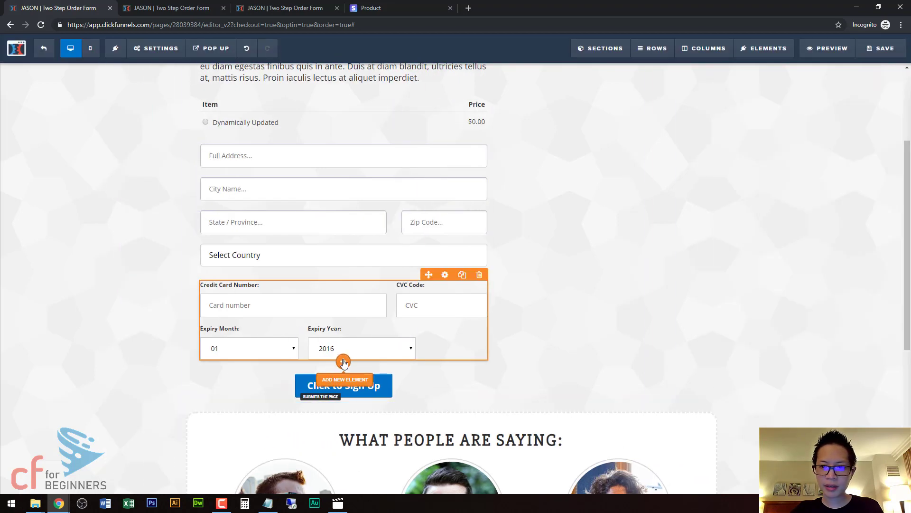
{"action": "left_click", "coordinate": [344, 360]}
{"action": "left_click", "coordinate": [803, 201]}
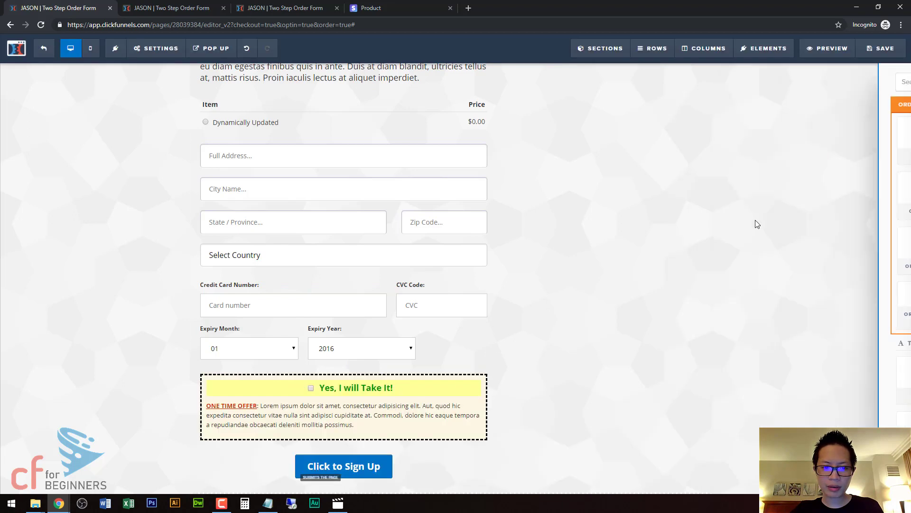
Set the order bump's headline color to red, #e43b2c
{"action": "scroll", "coordinate": [349, 366], "scroll_direction": "down", "scroll_amount": 2}
{"action": "left_click", "coordinate": [358, 328]}
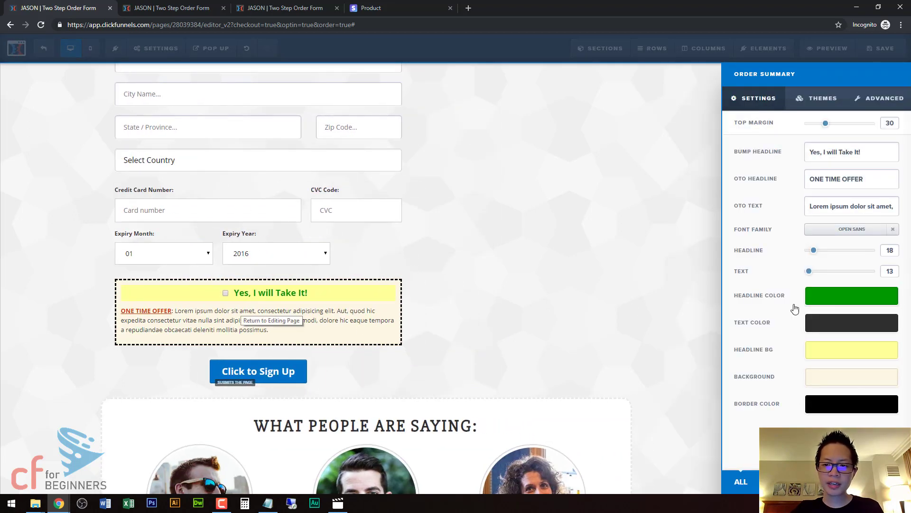
{"action": "left_click", "coordinate": [820, 301]}
{"action": "left_click", "coordinate": [749, 342]}
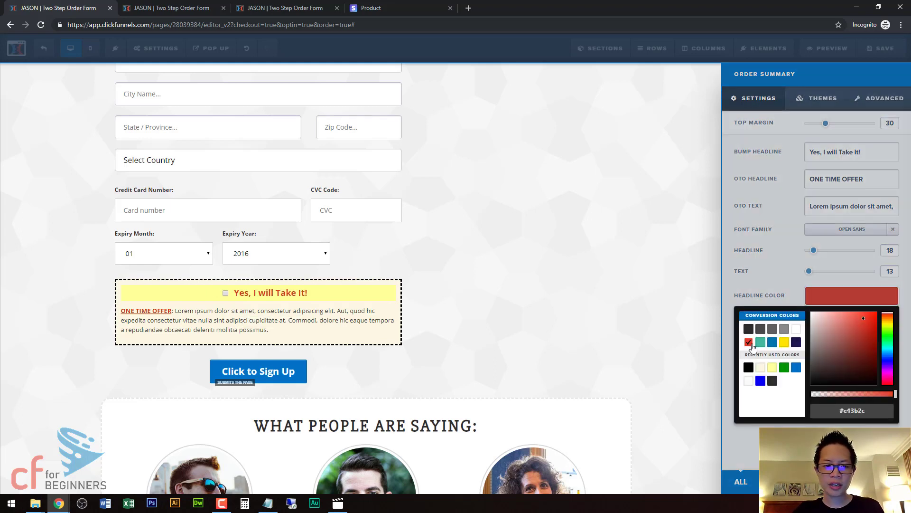
{"action": "left_click", "coordinate": [788, 295]}
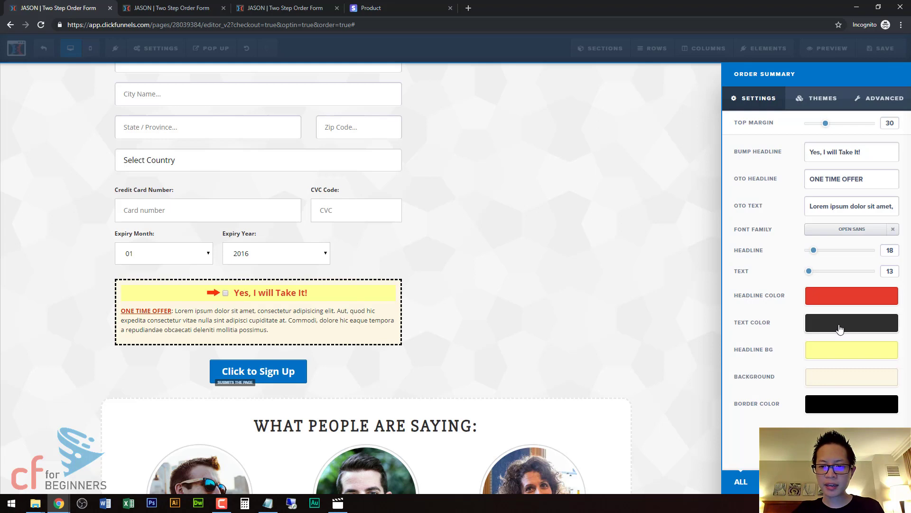
Set the order bump's headline background color to light blue
{"action": "left_click", "coordinate": [840, 349]}
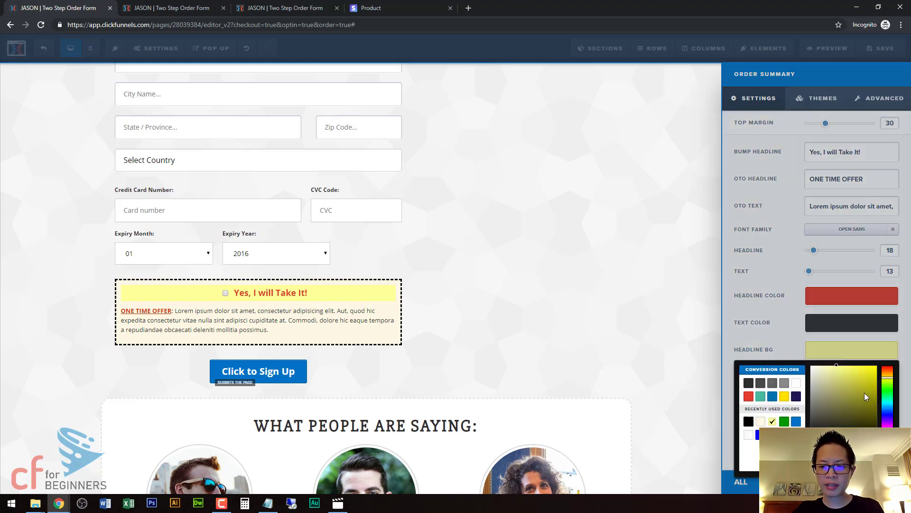
{"action": "left_click", "coordinate": [833, 397]}
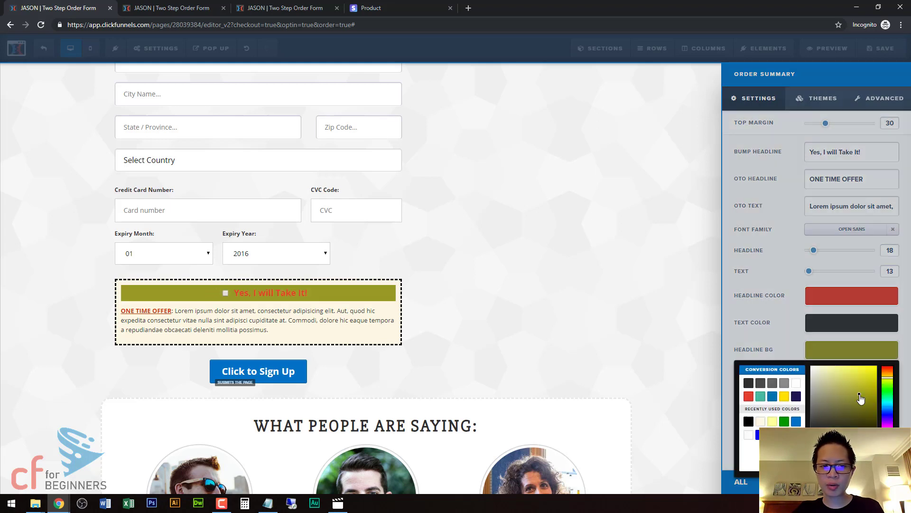
{"action": "left_click", "coordinate": [888, 409]}
{"action": "mouse_move", "coordinate": [835, 379]}
{"action": "left_mouse_down"}
{"action": "mouse_move", "coordinate": [870, 370]}
{"action": "mouse_move", "coordinate": [827, 364]}
{"action": "left_mouse_up"}
{"action": "left_click", "coordinate": [783, 321]}
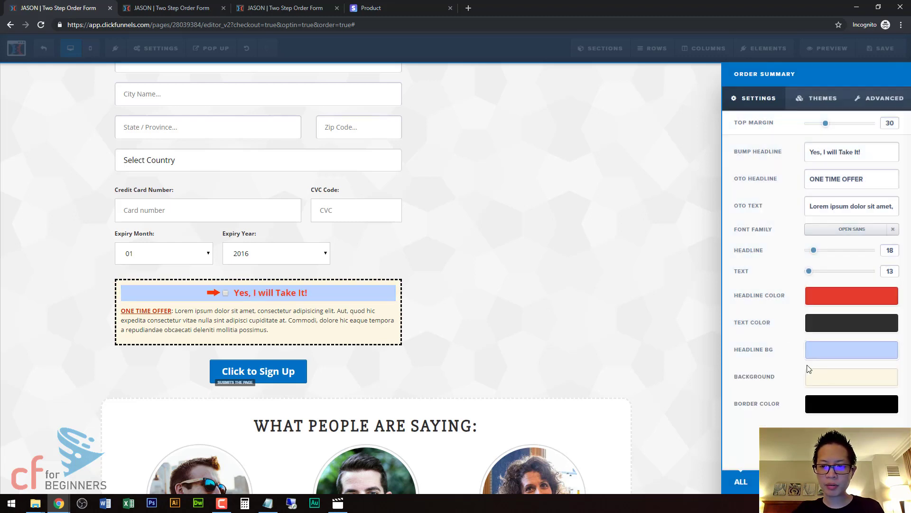
Set the order bump's background color to light pink
{"action": "left_click", "coordinate": [829, 382]}
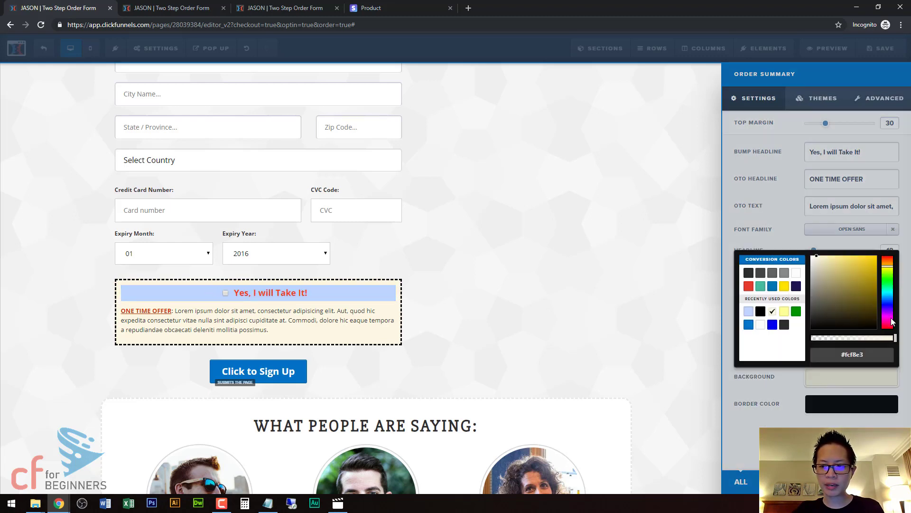
{"action": "left_click", "coordinate": [892, 321]}
{"action": "left_click", "coordinate": [731, 326]}
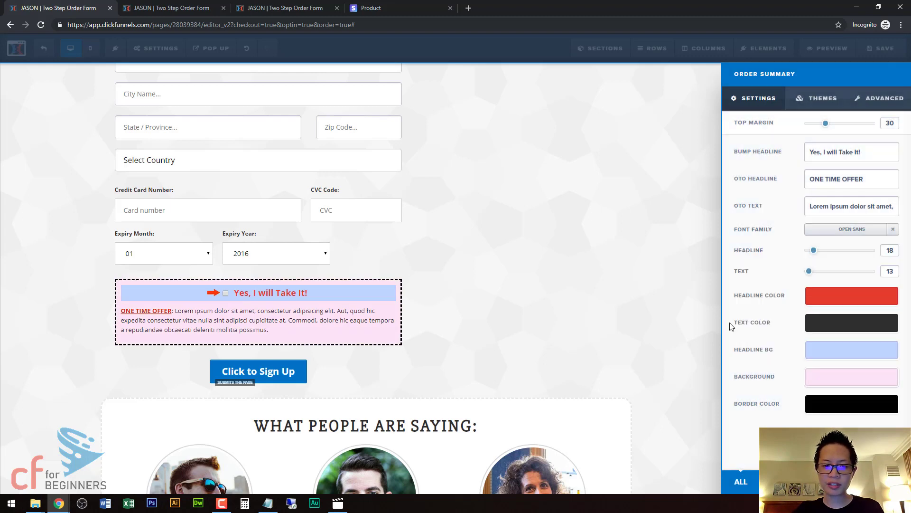
Set the order bump's border color to bright red
{"action": "left_click", "coordinate": [830, 405]}
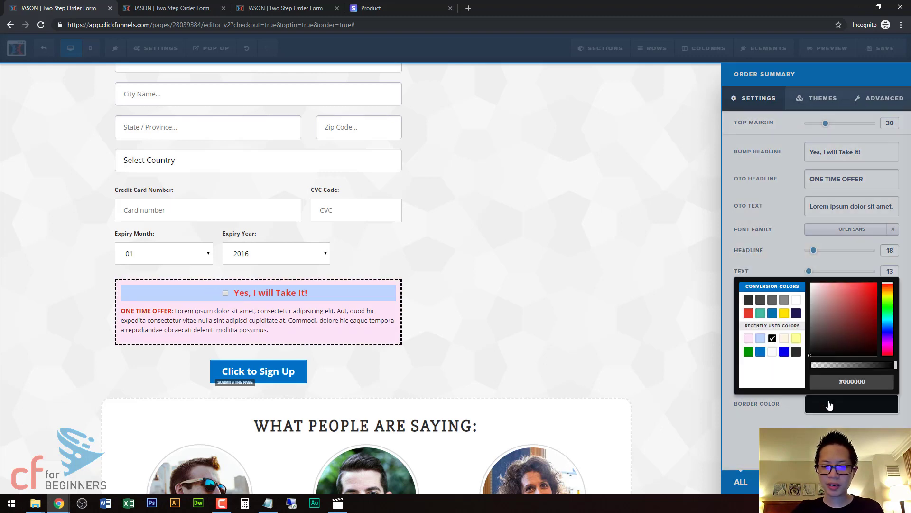
{"action": "left_click", "coordinate": [858, 312]}
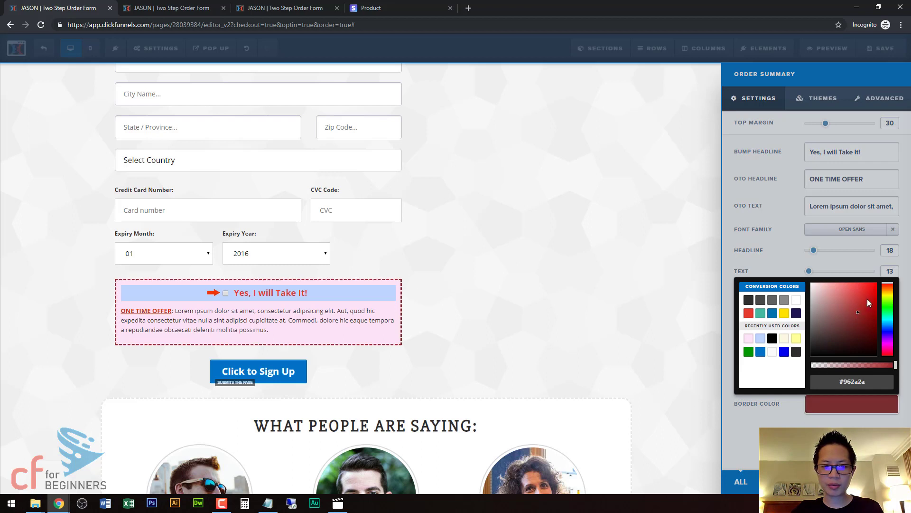
{"action": "left_click", "coordinate": [876, 284]}
{"action": "left_click", "coordinate": [862, 257]}
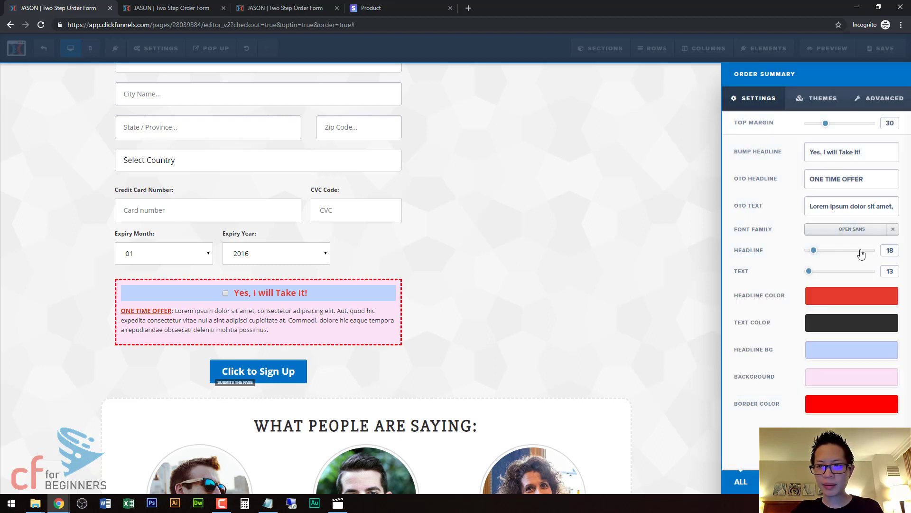
Give the order bump a Top Border and a 40 percent inner shadow in its advanced styles
{"action": "left_click", "coordinate": [884, 98]}
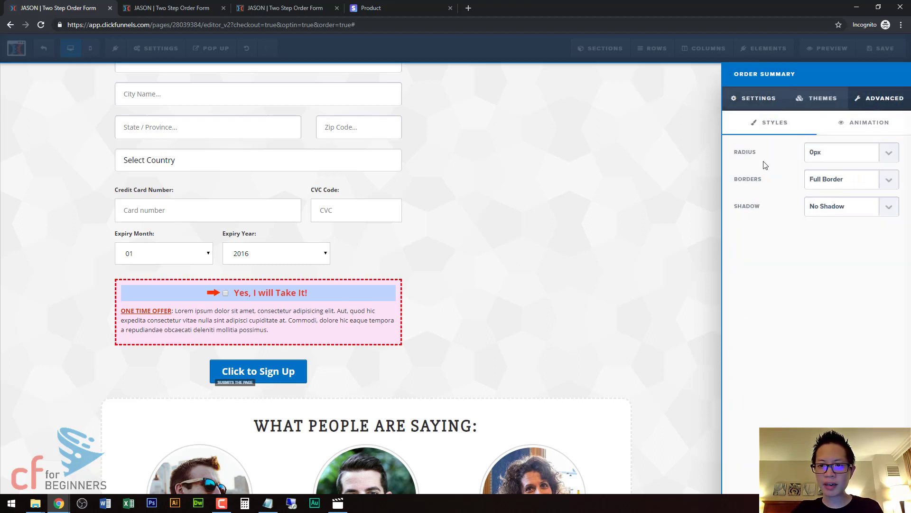
{"action": "left_click", "coordinate": [891, 183]}
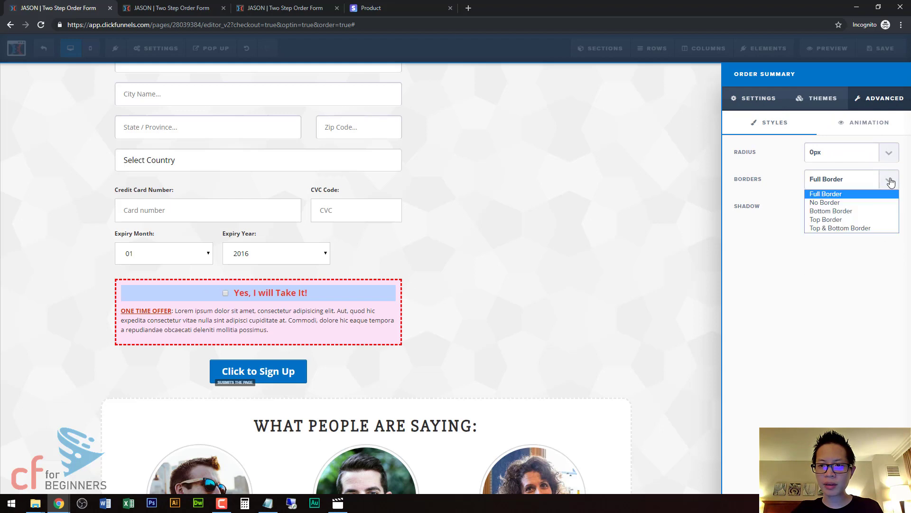
{"action": "left_click", "coordinate": [827, 220]}
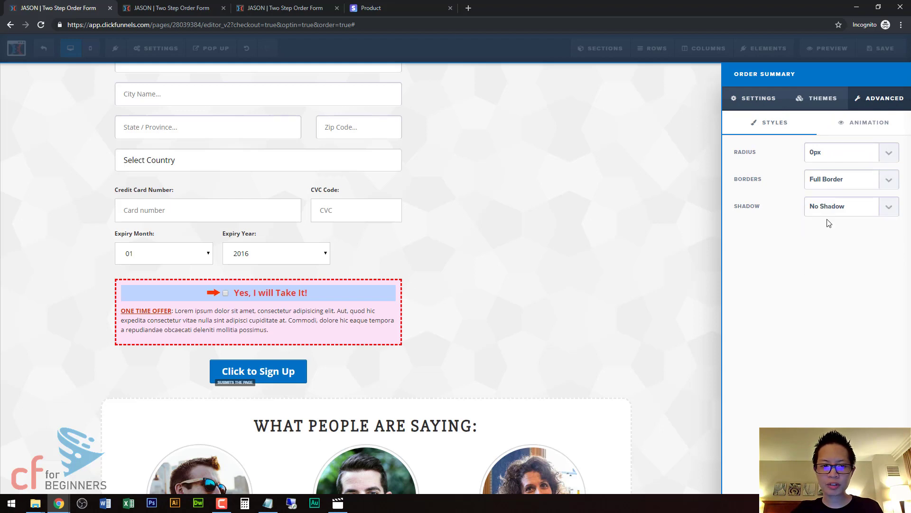
{"action": "left_click", "coordinate": [857, 209]}
{"action": "left_click", "coordinate": [844, 308]}
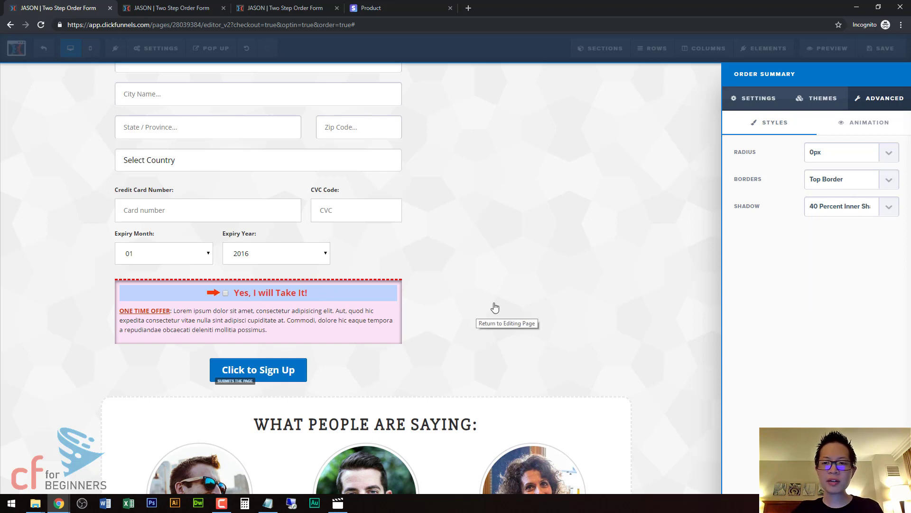
Change the order bump's OTO headline to "ONE TIME OFFER ($17)" and close its settings
{"action": "left_click", "coordinate": [765, 100]}
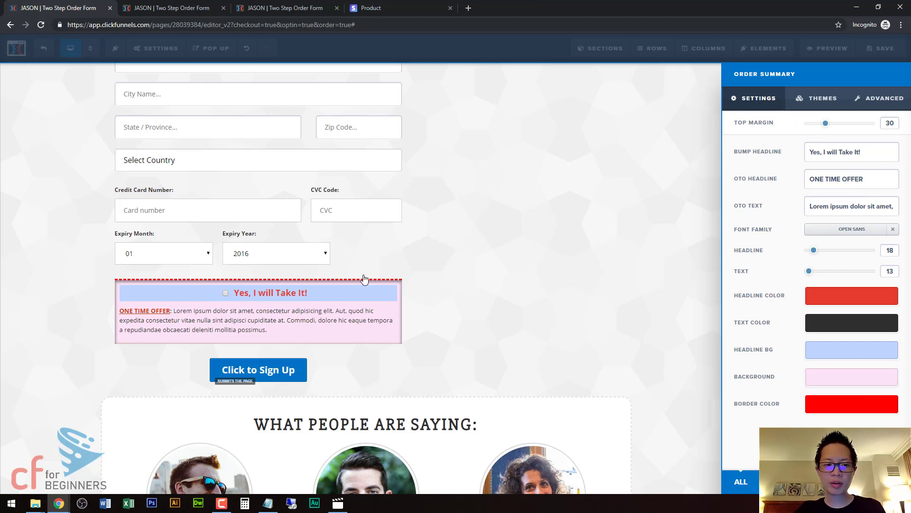
{"action": "type", "text": "($1"}
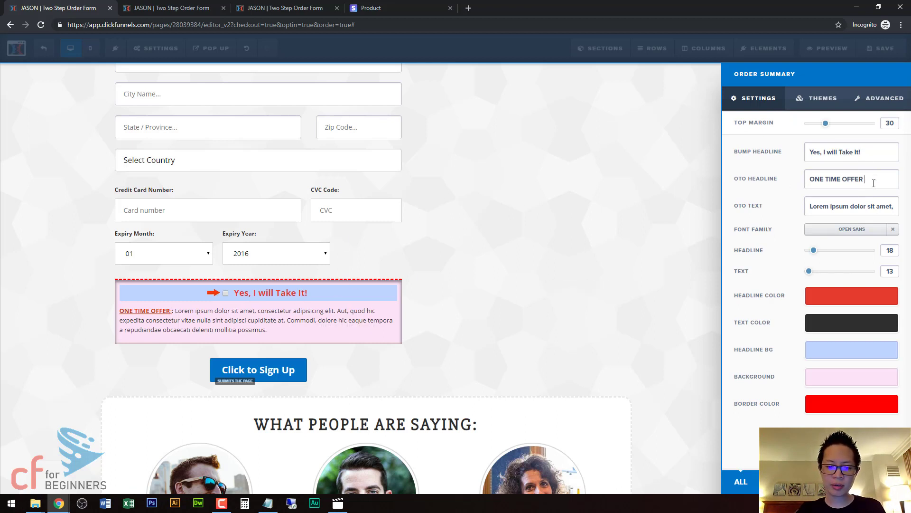
{"action": "type", "text": "7)"}
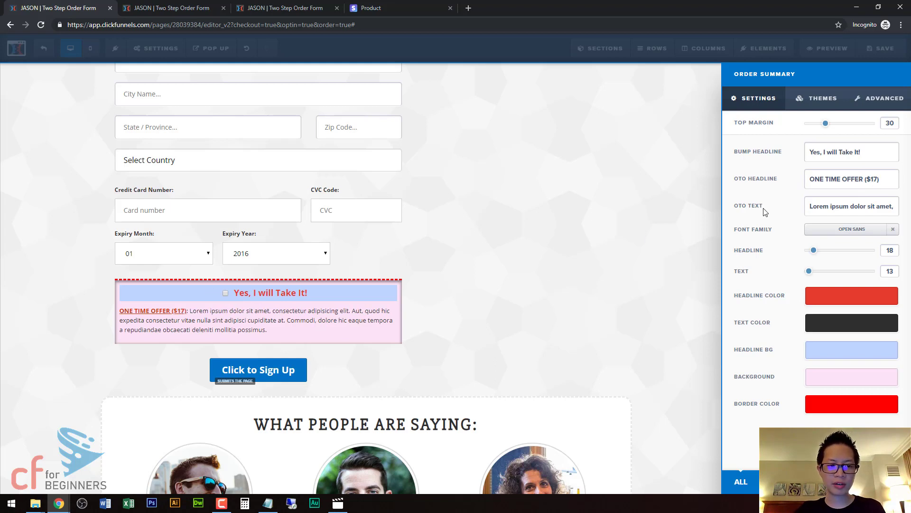
{"action": "left_click", "coordinate": [451, 306]}
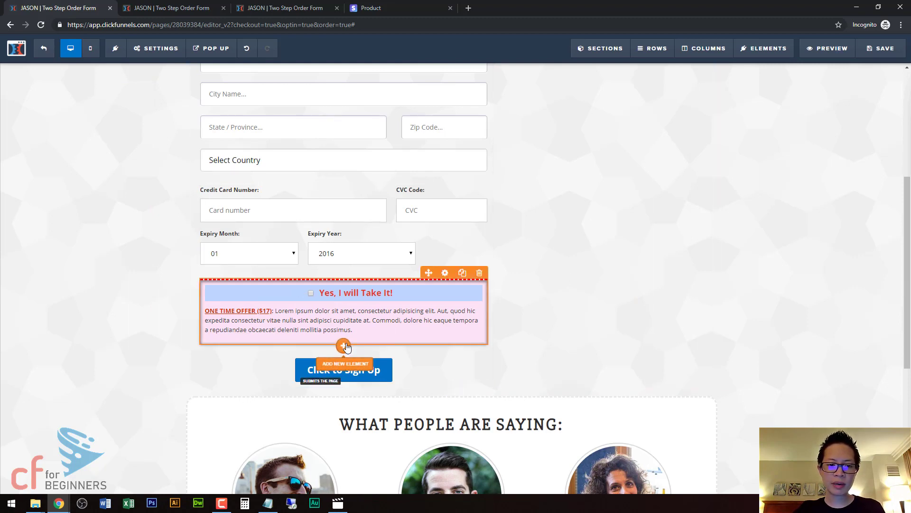
Add an Order Summary element between the order bump and the sign-up button
{"action": "left_click", "coordinate": [344, 346]}
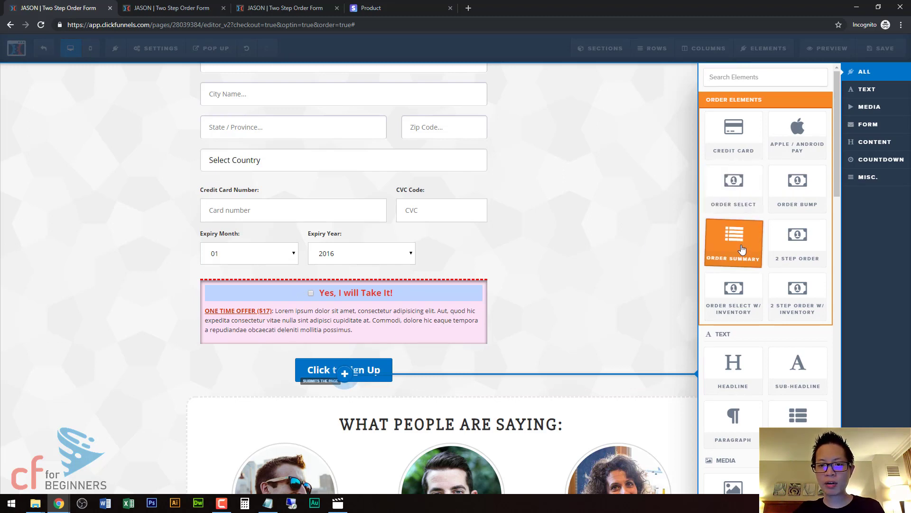
{"action": "left_click", "coordinate": [721, 249]}
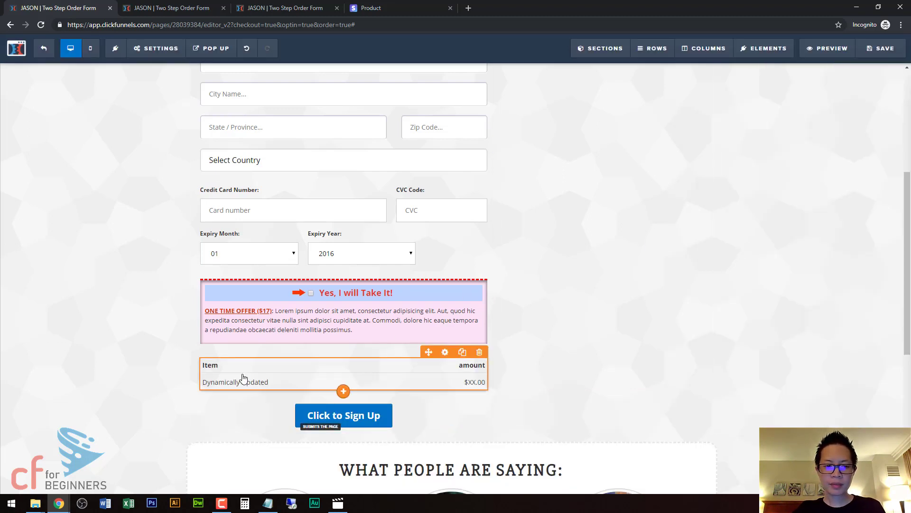
{"action": "left_click", "coordinate": [343, 392]}
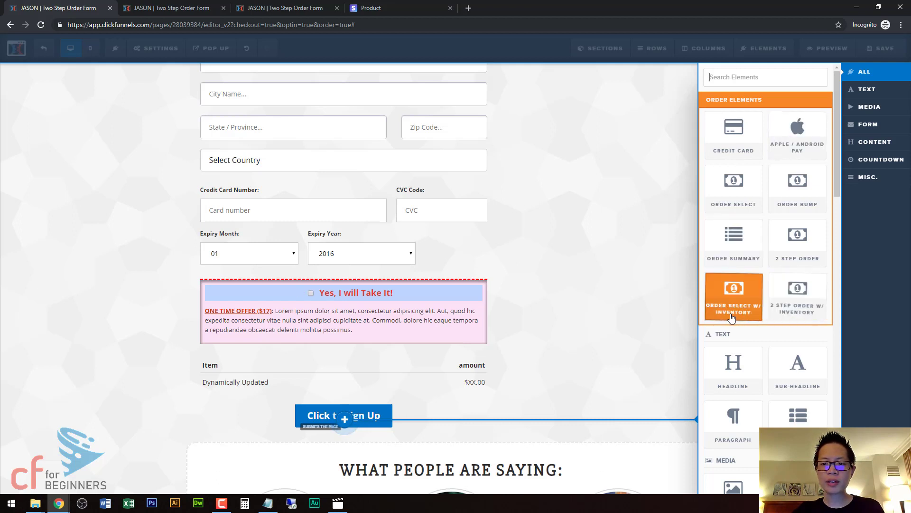
{"action": "left_click", "coordinate": [559, 290]}
Switch the product selection element above the address fields from a radio list to Dropdown and close its settings
{"action": "scroll", "coordinate": [446, 262], "scroll_direction": "up", "scroll_amount": 4}
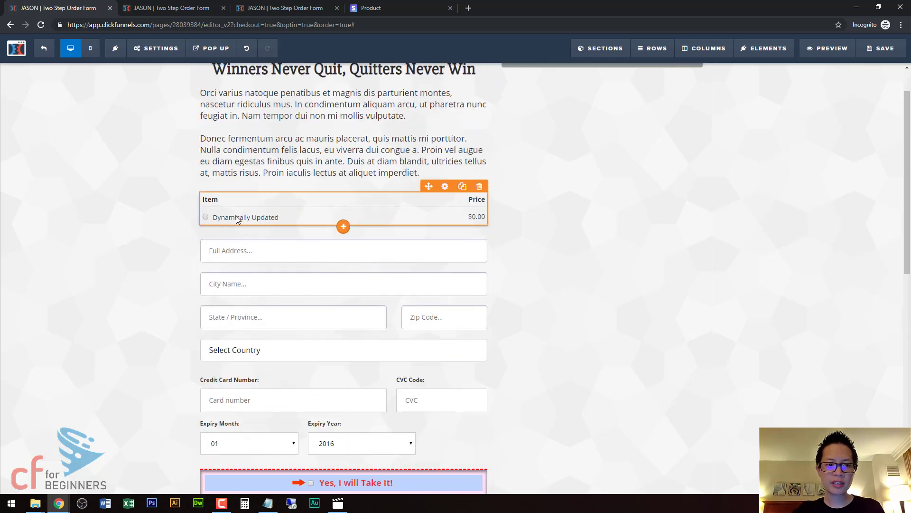
{"action": "left_click", "coordinate": [203, 221]}
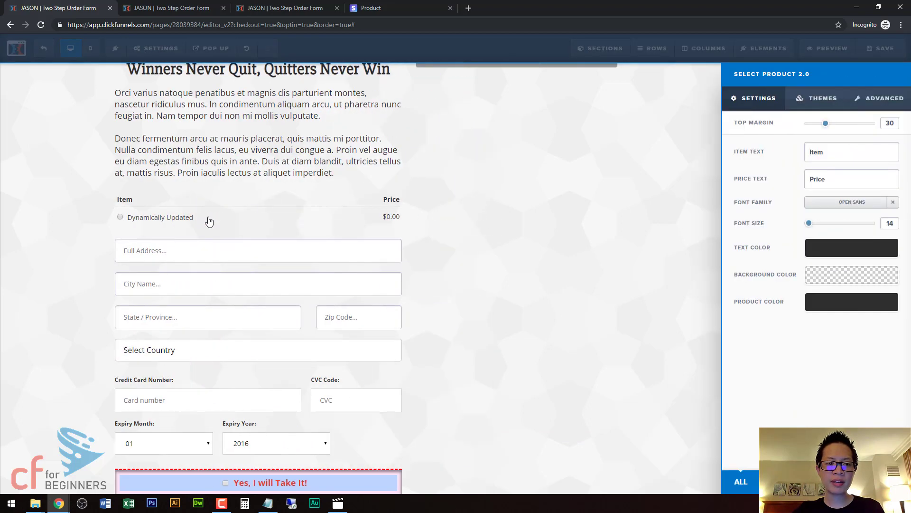
{"action": "left_click", "coordinate": [879, 99]}
{"action": "left_click", "coordinate": [832, 184]}
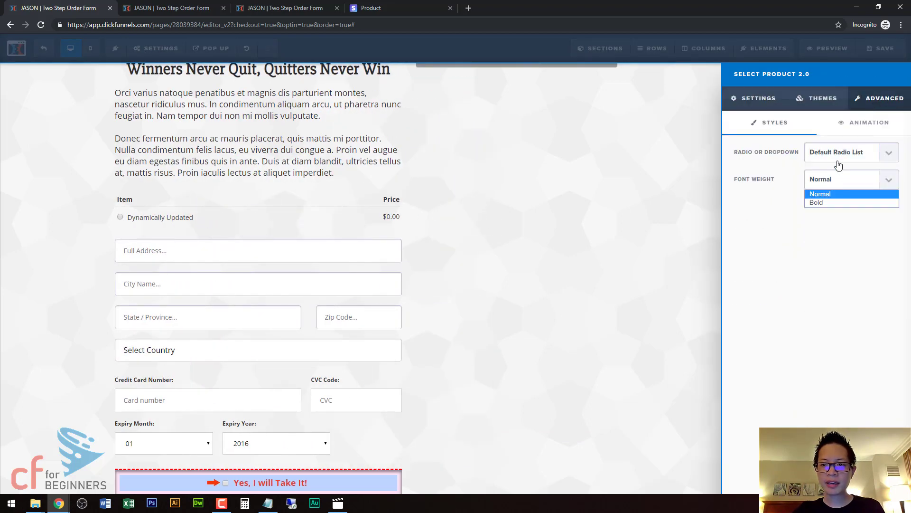
{"action": "left_click", "coordinate": [838, 153]}
{"action": "left_click", "coordinate": [825, 176]}
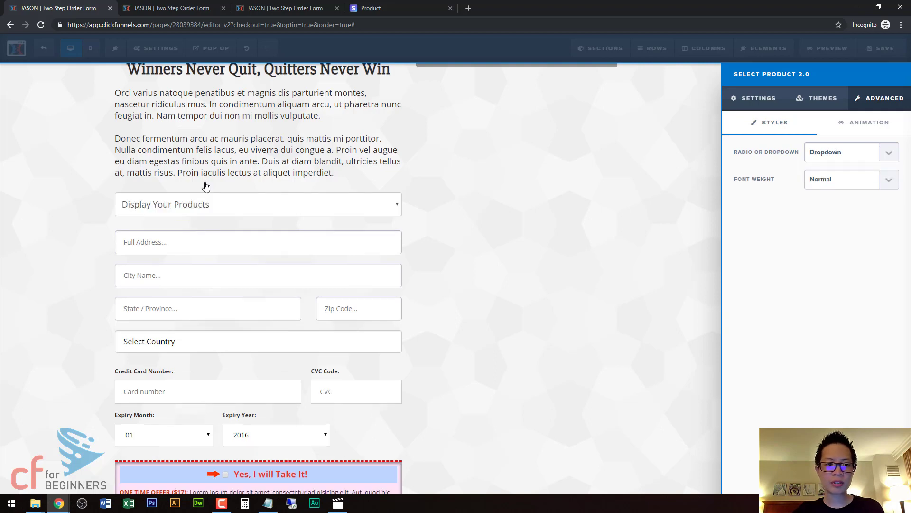
{"action": "left_click", "coordinate": [341, 182]}
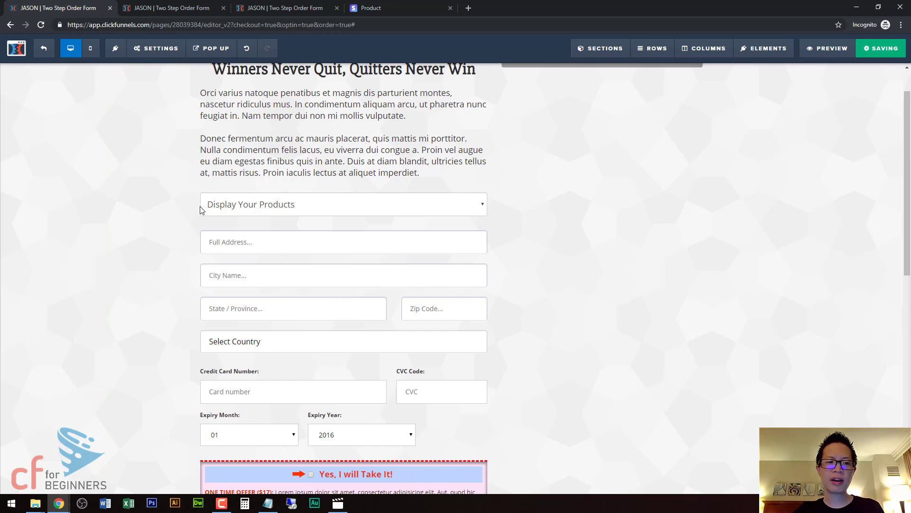
Open the page preview and examine the product dropdown, order bump and order summary
{"action": "mouse_move", "coordinate": [316, 206]}
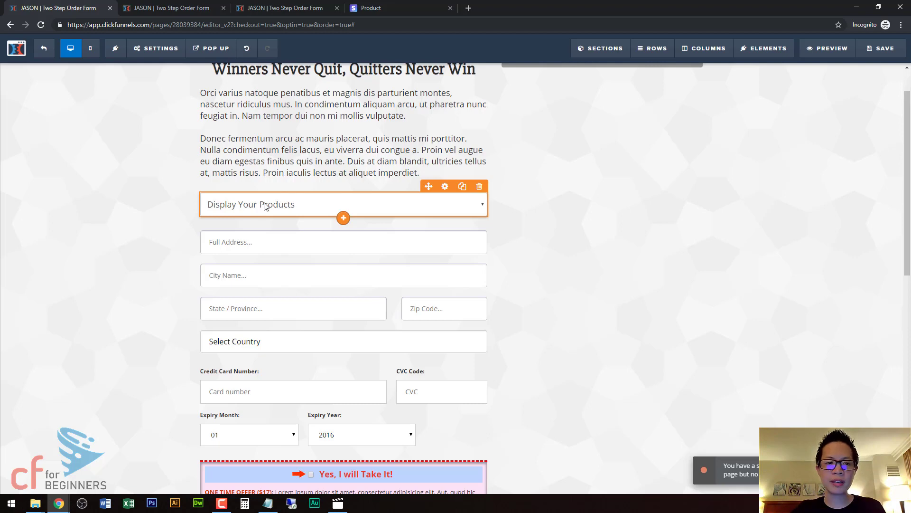
{"action": "left_click", "coordinate": [828, 49]}
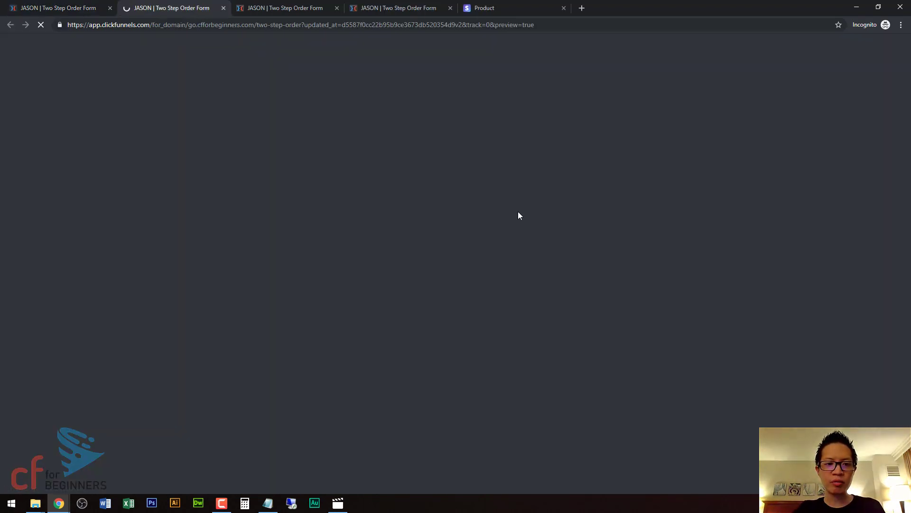
{"action": "scroll", "coordinate": [525, 212], "scroll_direction": "down", "scroll_amount": 3}
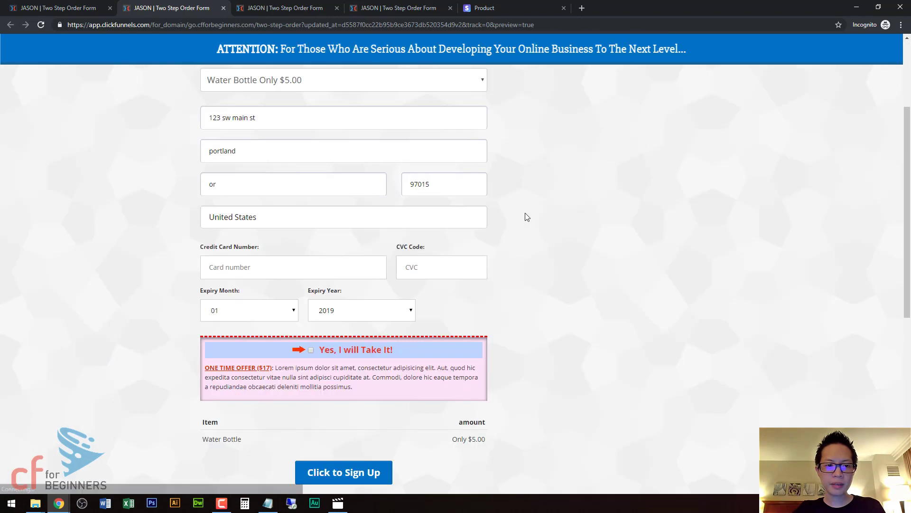
{"action": "scroll", "coordinate": [525, 213], "scroll_direction": "down", "scroll_amount": 3}
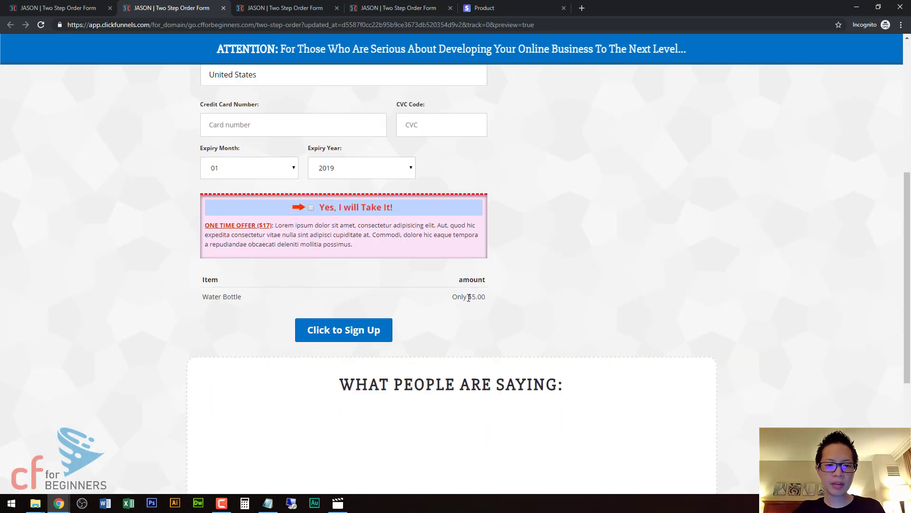
{"action": "scroll", "coordinate": [501, 278], "scroll_direction": "up", "scroll_amount": 5}
Test the order summary in the preview by choosing Water Bottle Subscription and accepting the order bump
{"action": "left_click", "coordinate": [362, 181]}
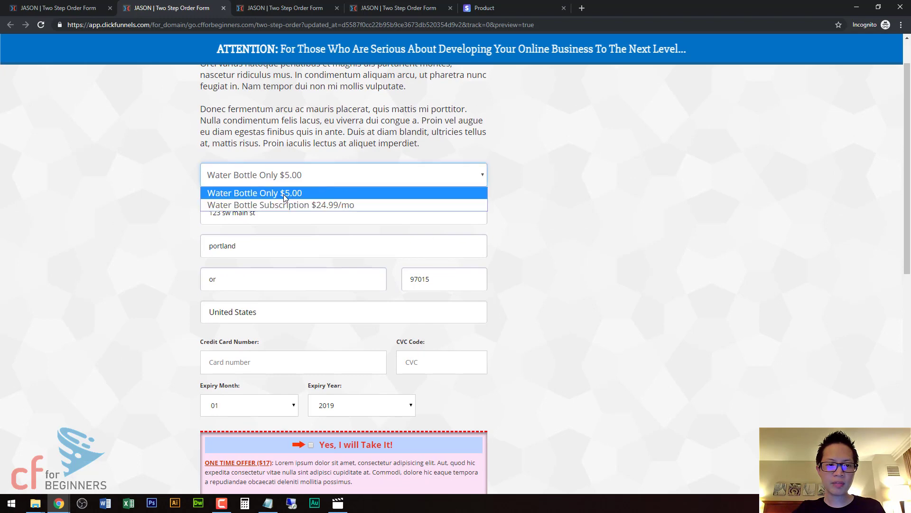
{"action": "left_click", "coordinate": [282, 204]}
{"action": "scroll", "coordinate": [523, 267], "scroll_direction": "down", "scroll_amount": 3}
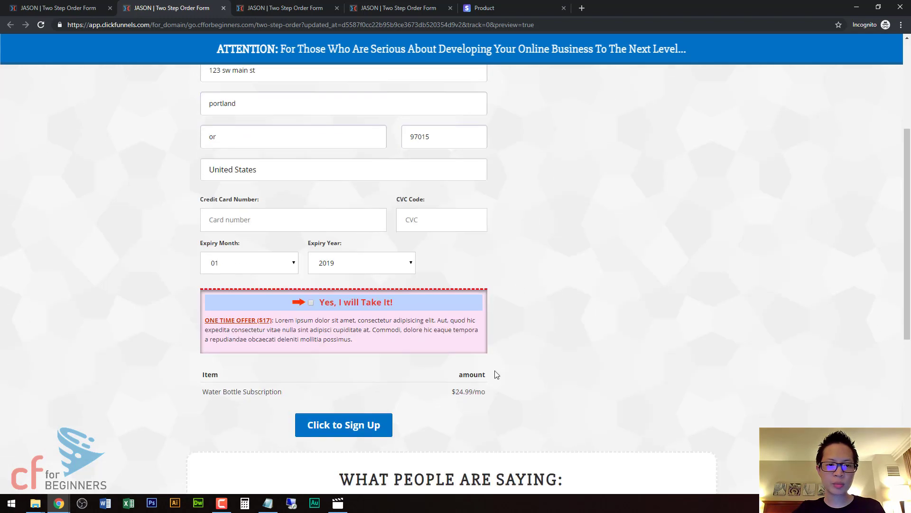
{"action": "left_click_drag", "start_coordinate": [451, 391], "coordinate": [489, 393]}
{"action": "left_click", "coordinate": [519, 392]}
{"action": "left_click", "coordinate": [312, 303]}
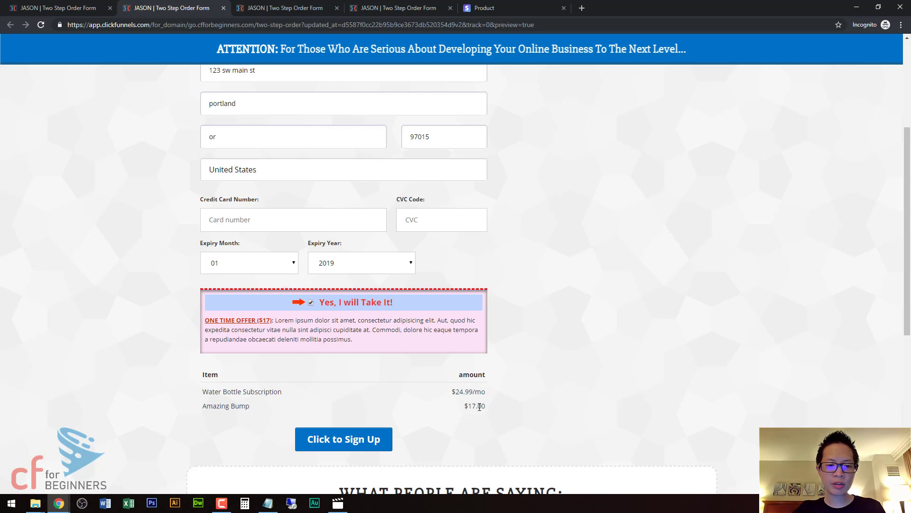